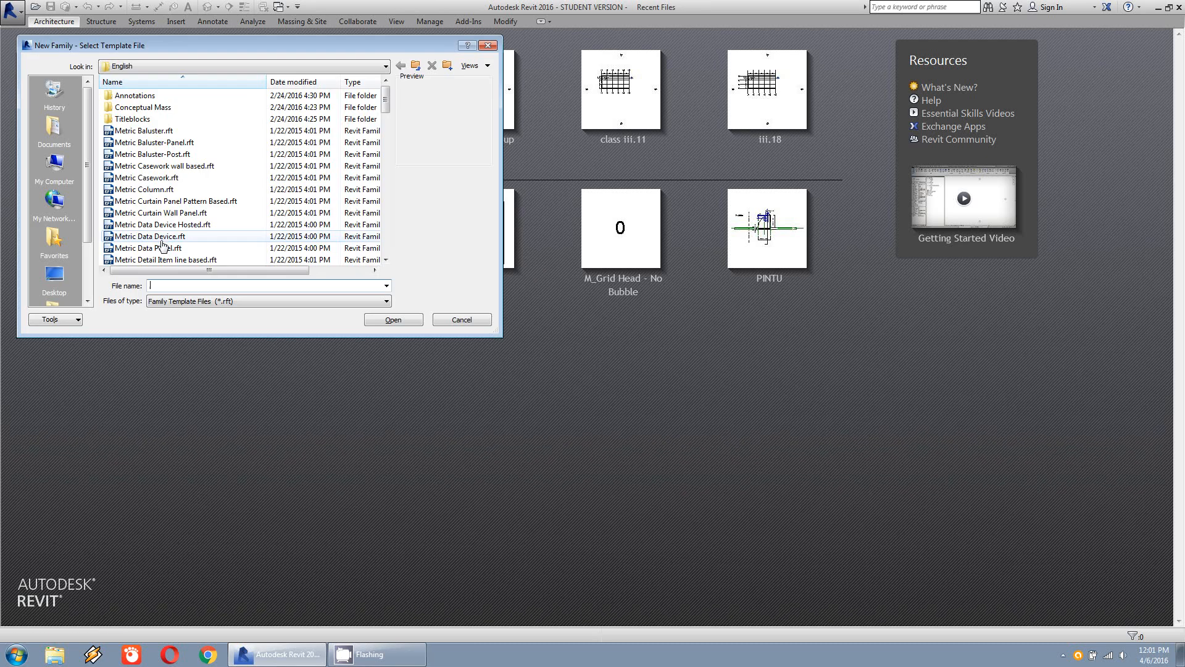
# - Create a new family from the Metric Door.rft template and review its family type parameters
pyautogui.scroll(-1, 387, 117)
pyautogui.scroll(-1, 387, 117)
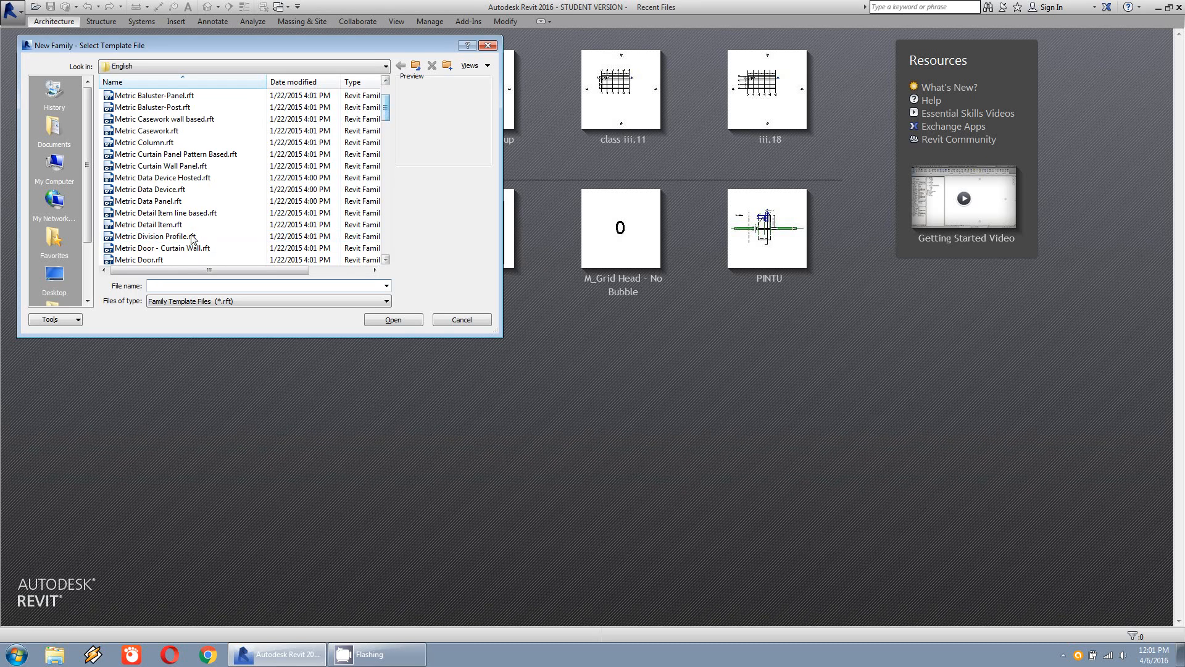
pyautogui.click(153, 262)
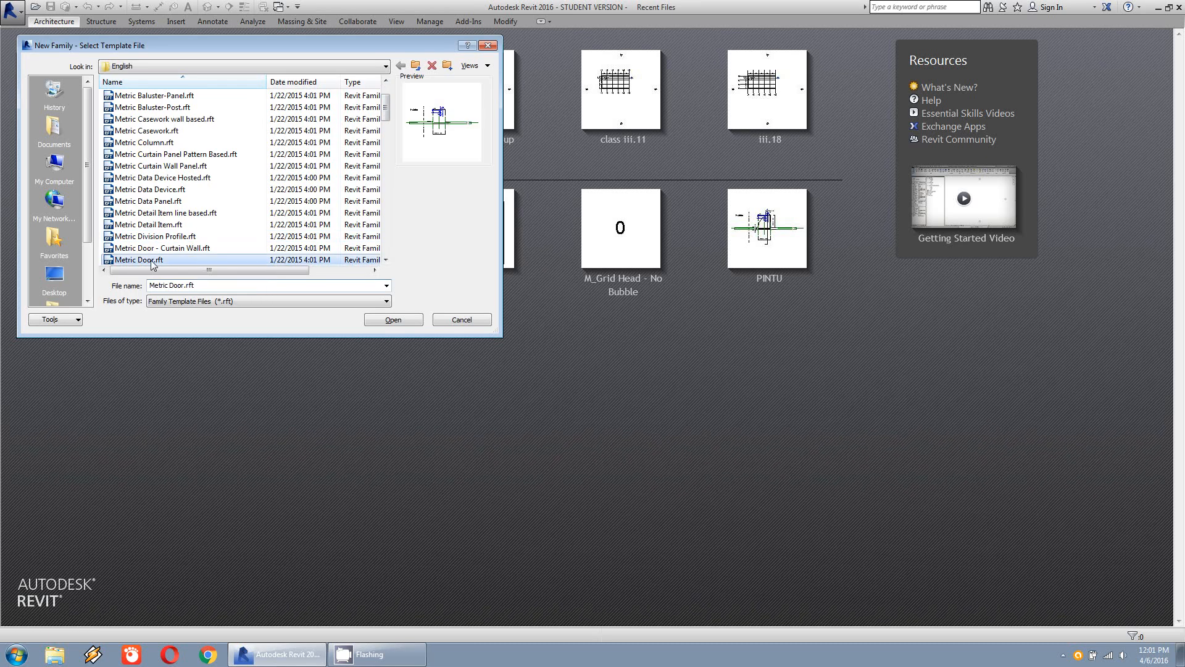
pyautogui.doubleClick(153, 262)
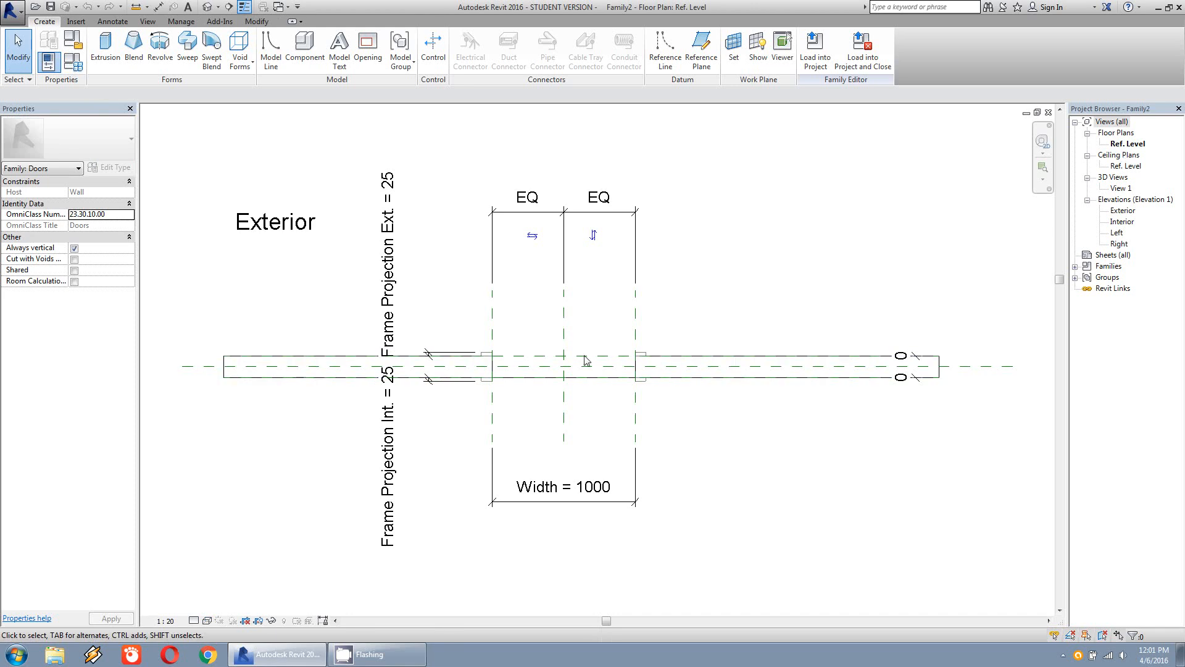
pyautogui.click(73, 61)
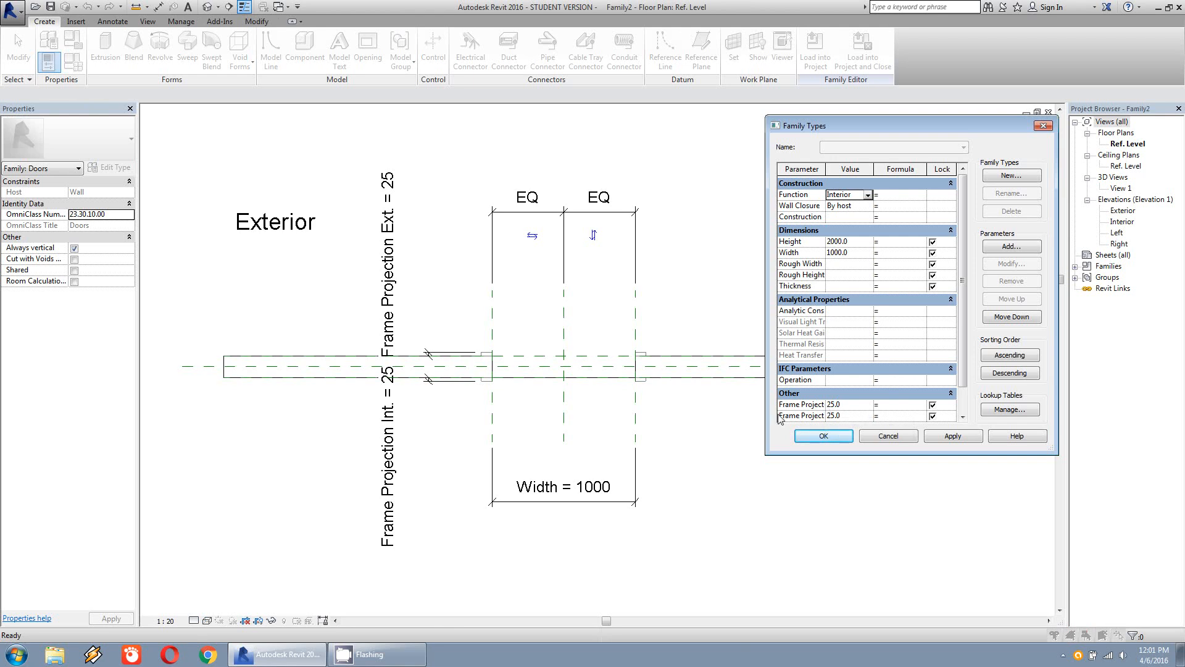
pyautogui.click(910, 436)
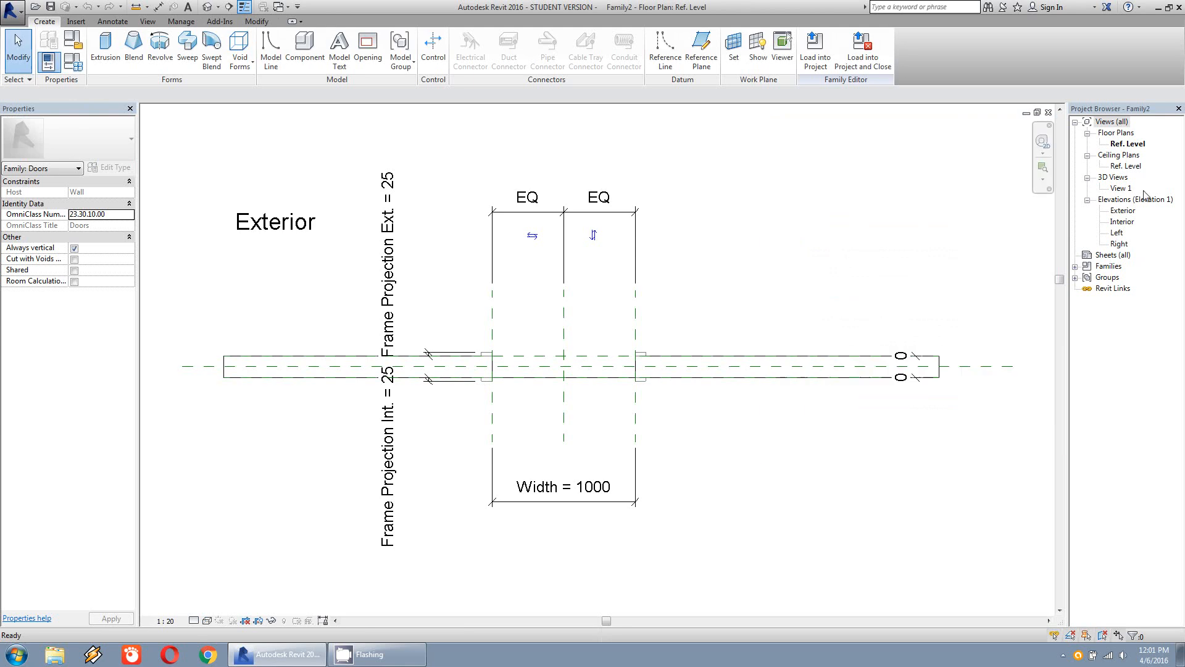
# - Open the 3D view View 1 and set its visual style to Shaded
pyautogui.doubleClick(1123, 189)
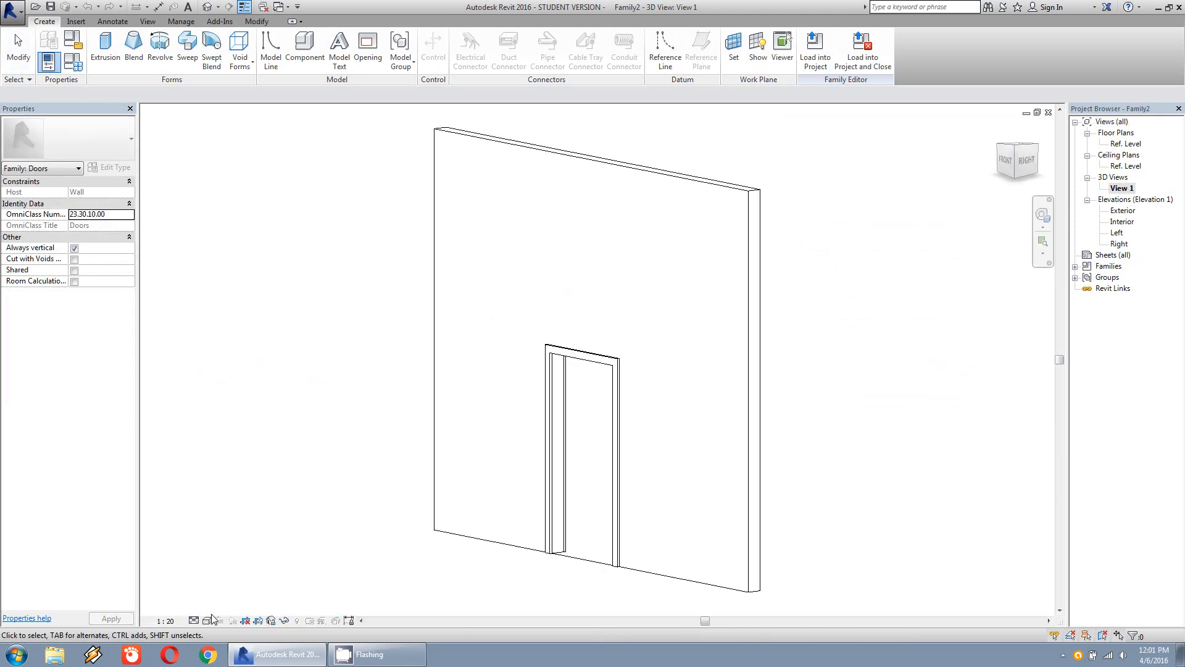
pyautogui.click(208, 621)
pyautogui.click(234, 570)
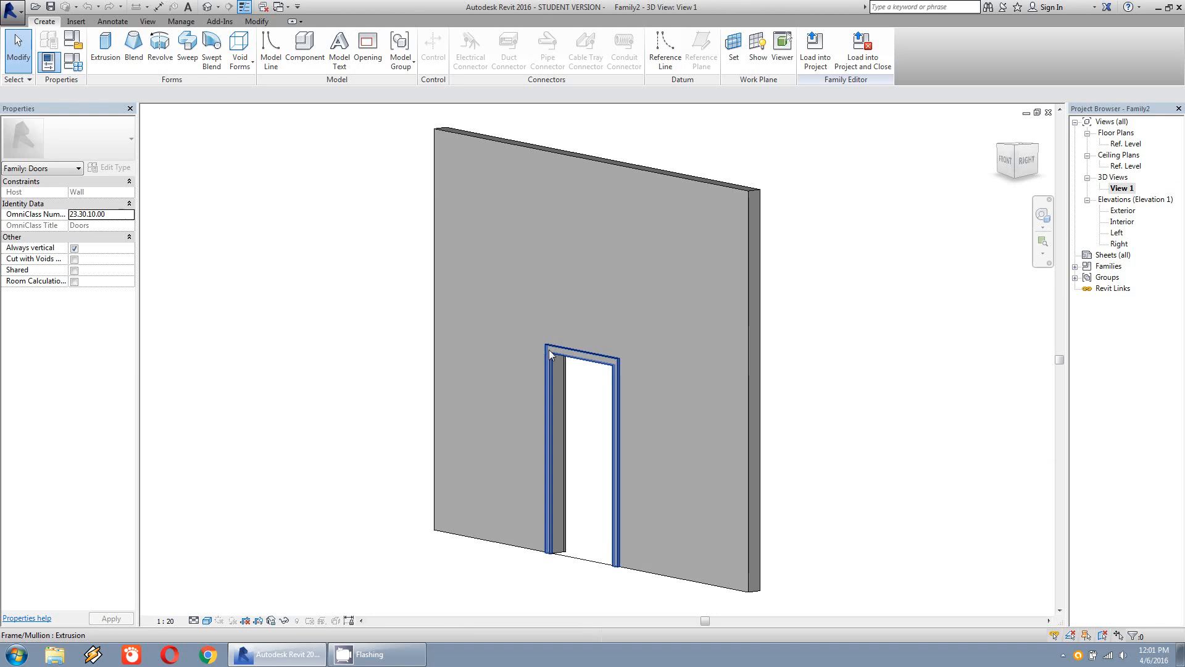
# - Return to the Ref. Level floor plan and set its visual style to Shaded
pyautogui.doubleClick(1125, 144)
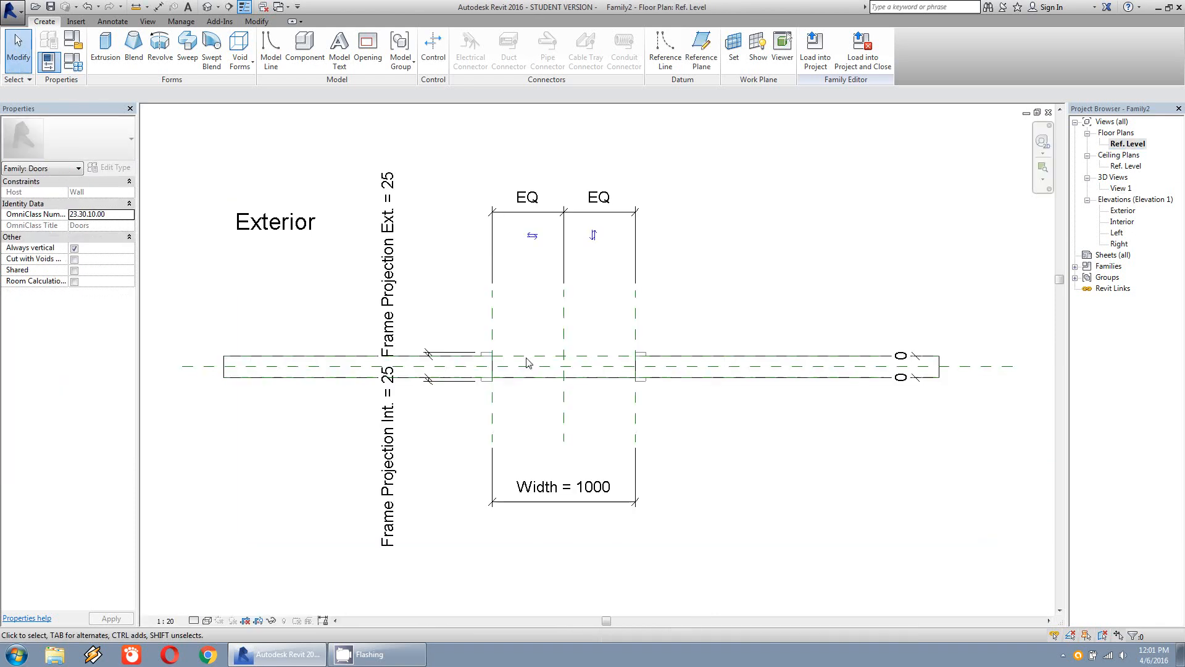
pyautogui.click(208, 620)
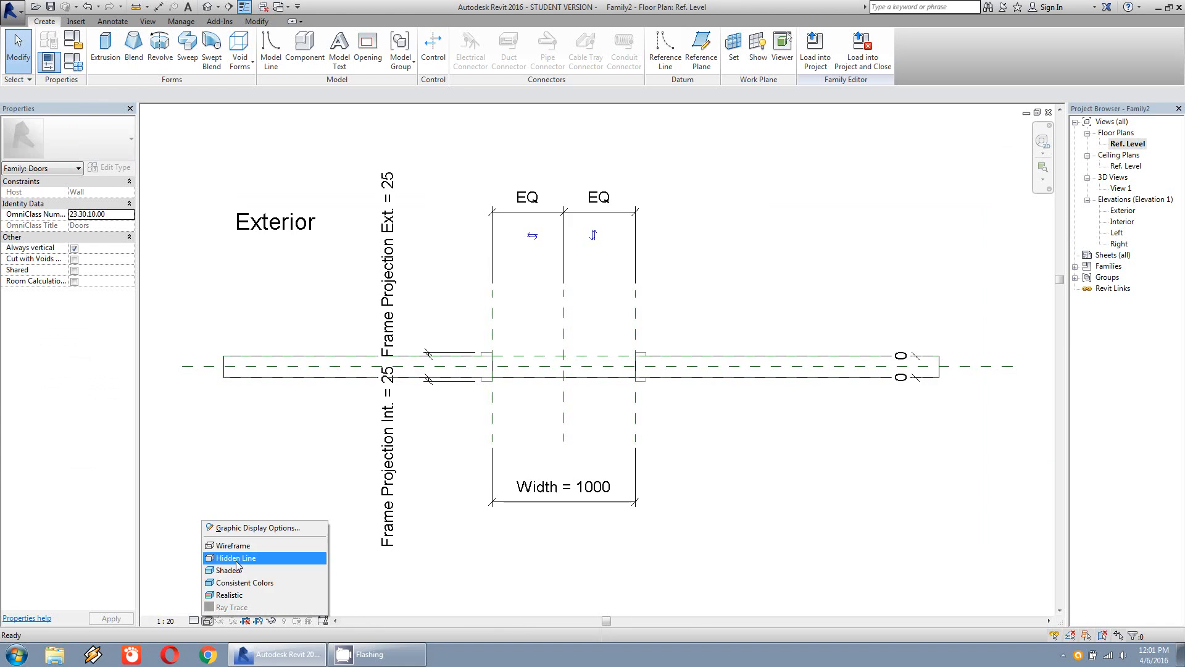
pyautogui.click(236, 572)
# - Draw a reference plane along the wall's centerline, spanning the door opening from one jamb to the other
pyautogui.scroll(3, 577, 381)
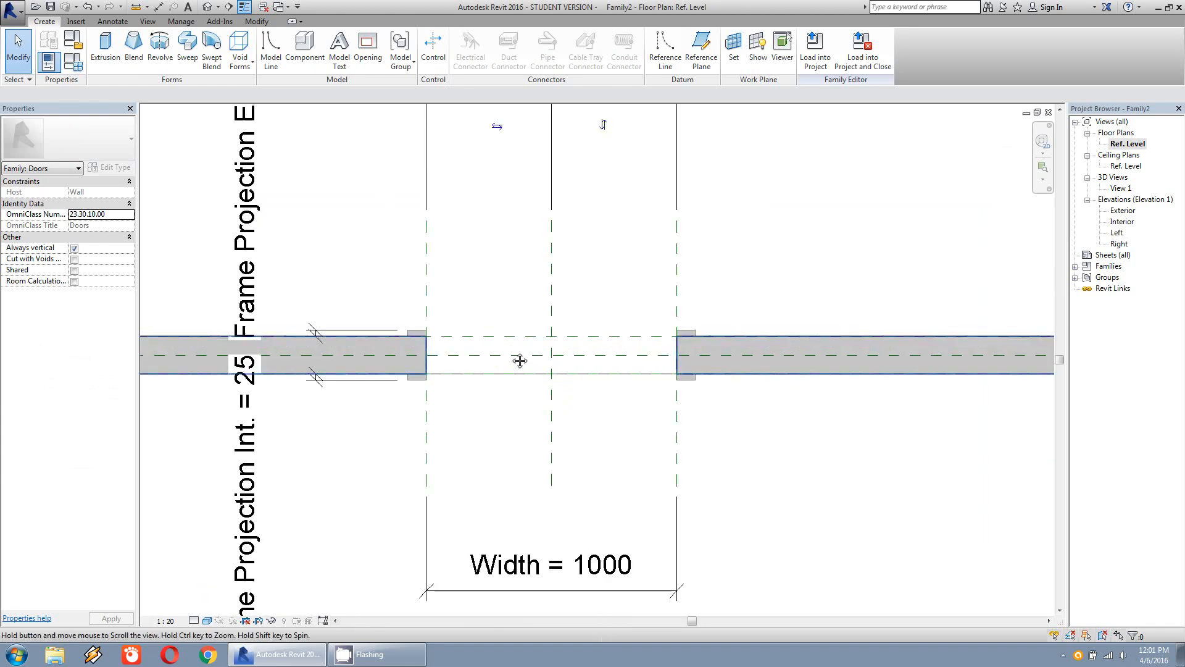
pyautogui.scroll(-2, 658, 334)
pyautogui.moveTo(657, 334); pyautogui.dragTo(609, 367, button='middle')
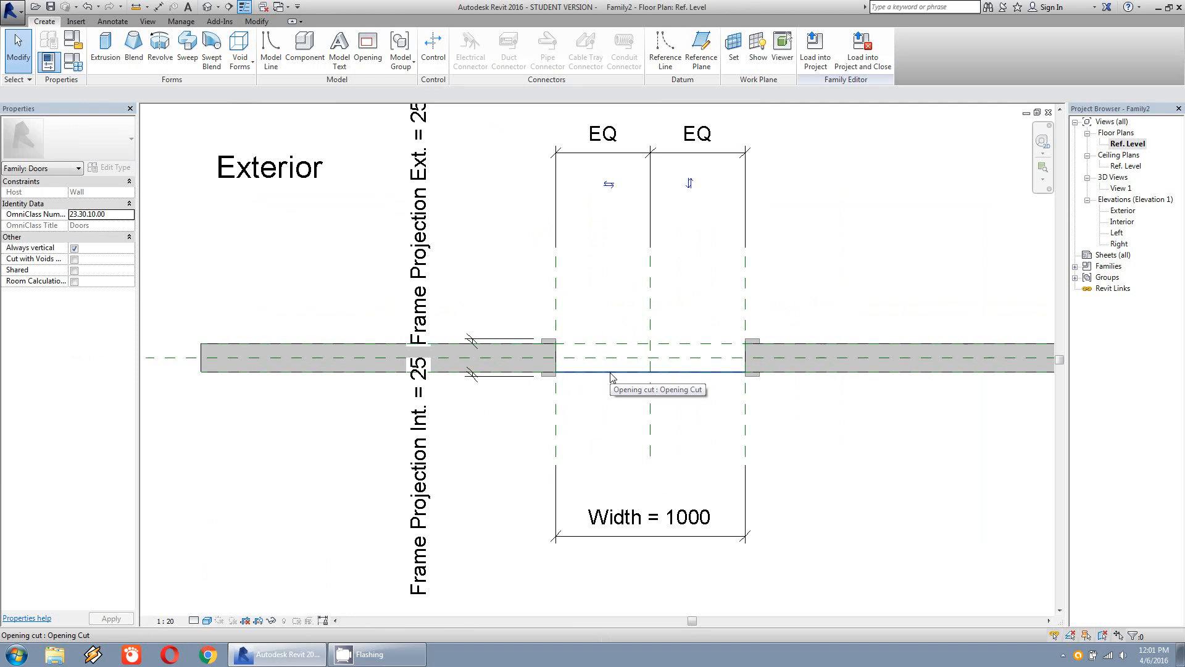
pyautogui.press('Tab')
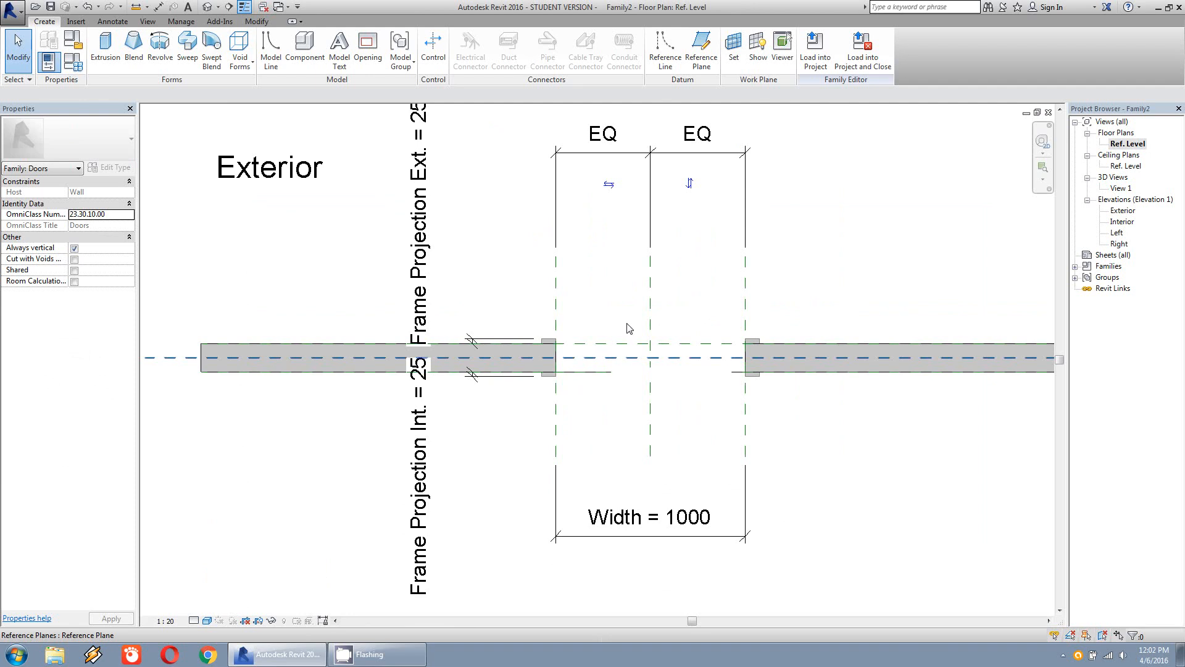
pyautogui.click(696, 56)
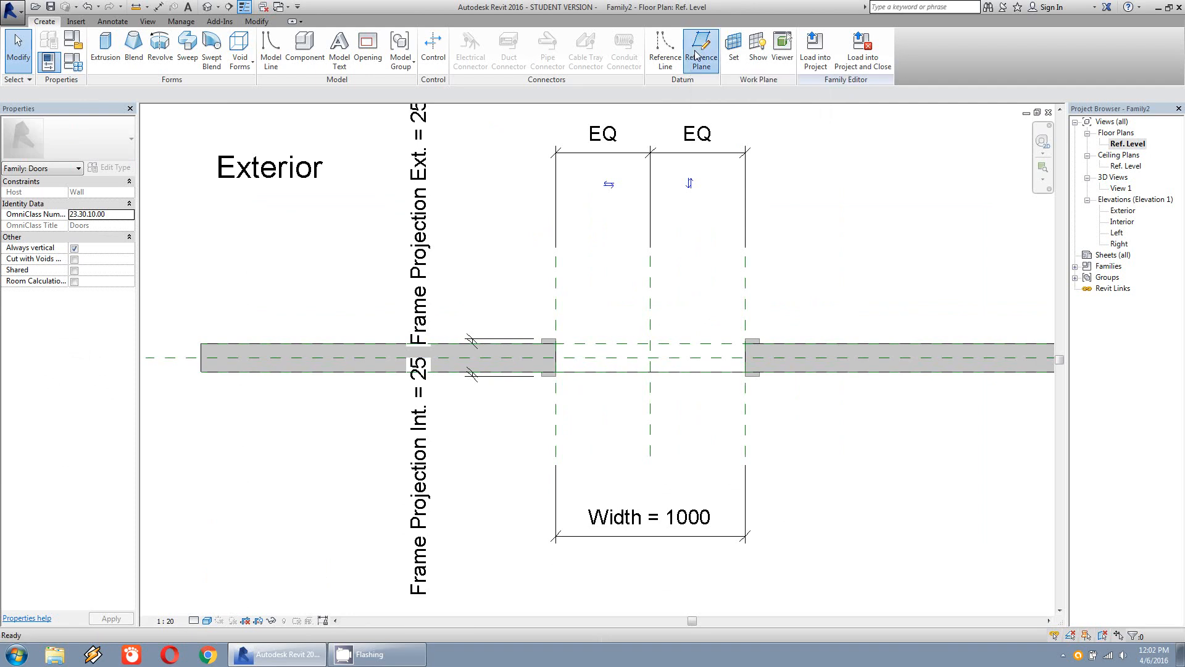
pyautogui.click(556, 358)
pyautogui.click(745, 358)
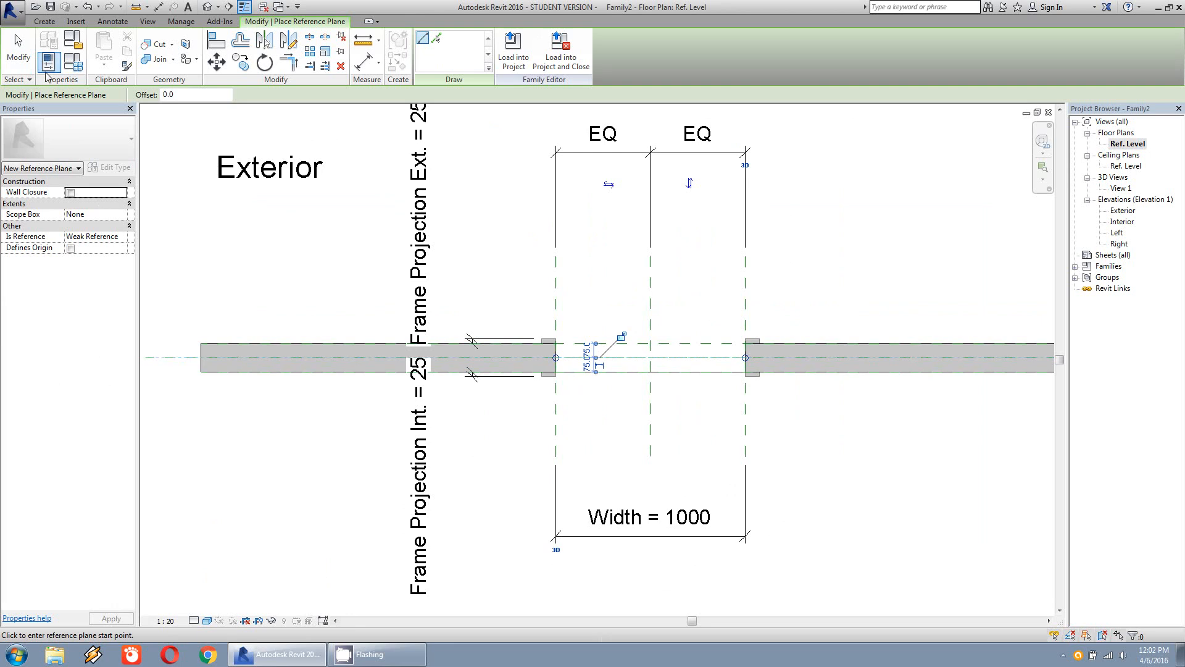
pyautogui.click(19, 56)
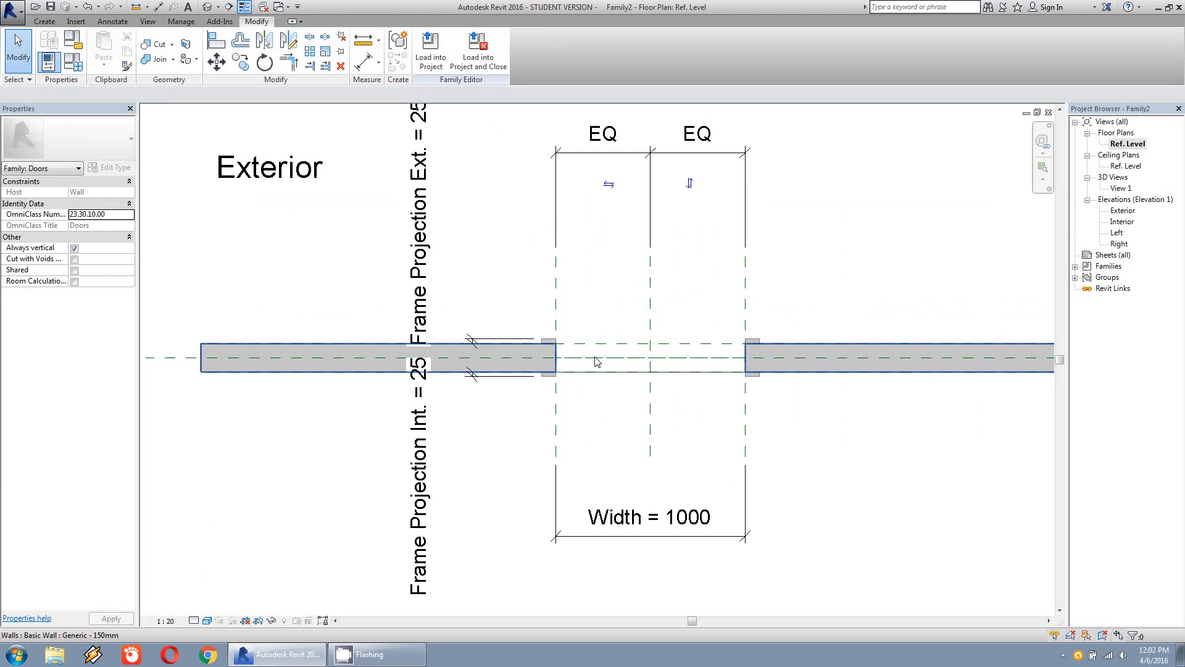
# - Name the new reference plane in the door opening tengah_pintu and check the name on the plane
pyautogui.click(597, 361)
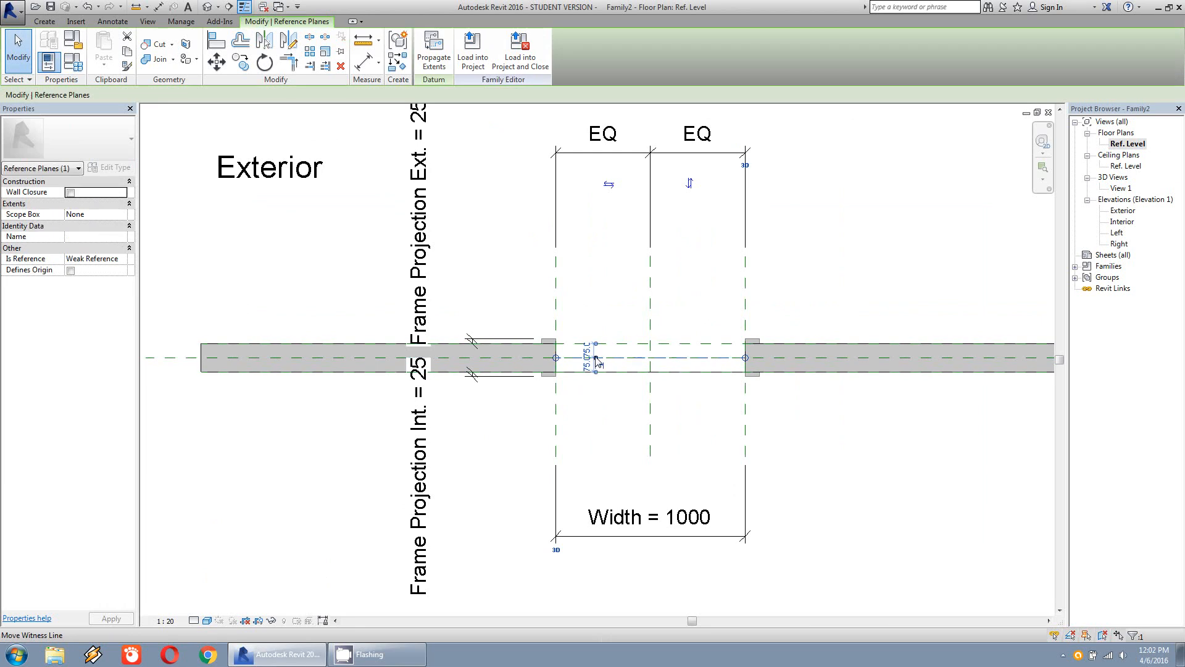
pyautogui.click(97, 238)
pyautogui.write('tengah_pintu')
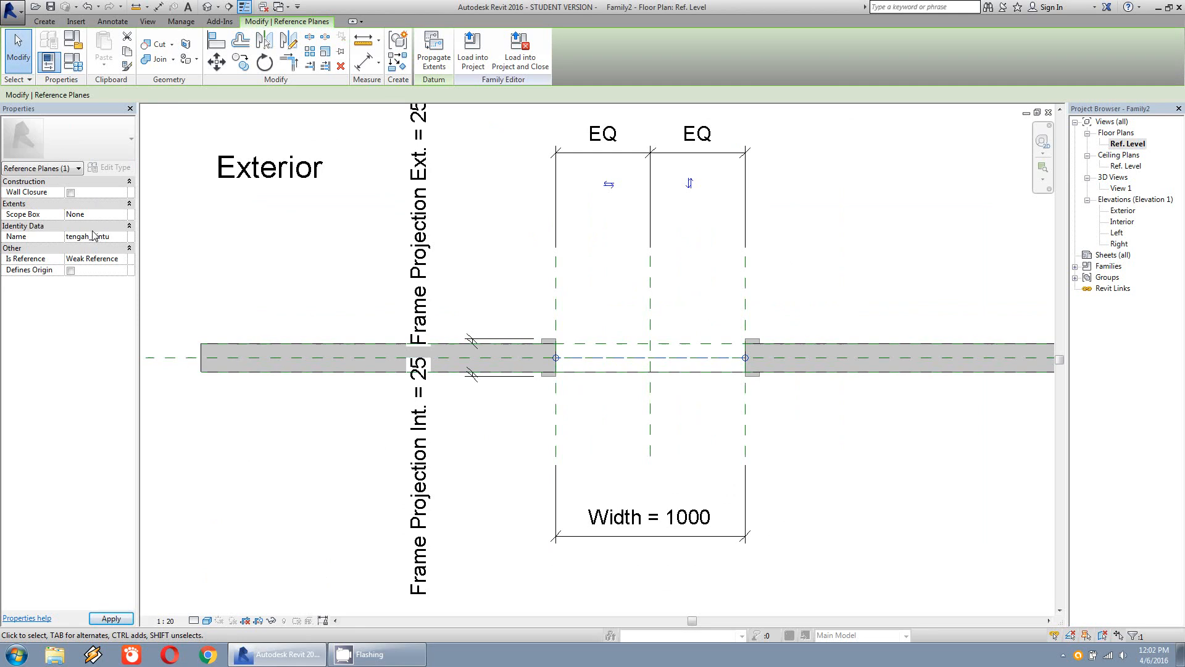
pyautogui.click(492, 307)
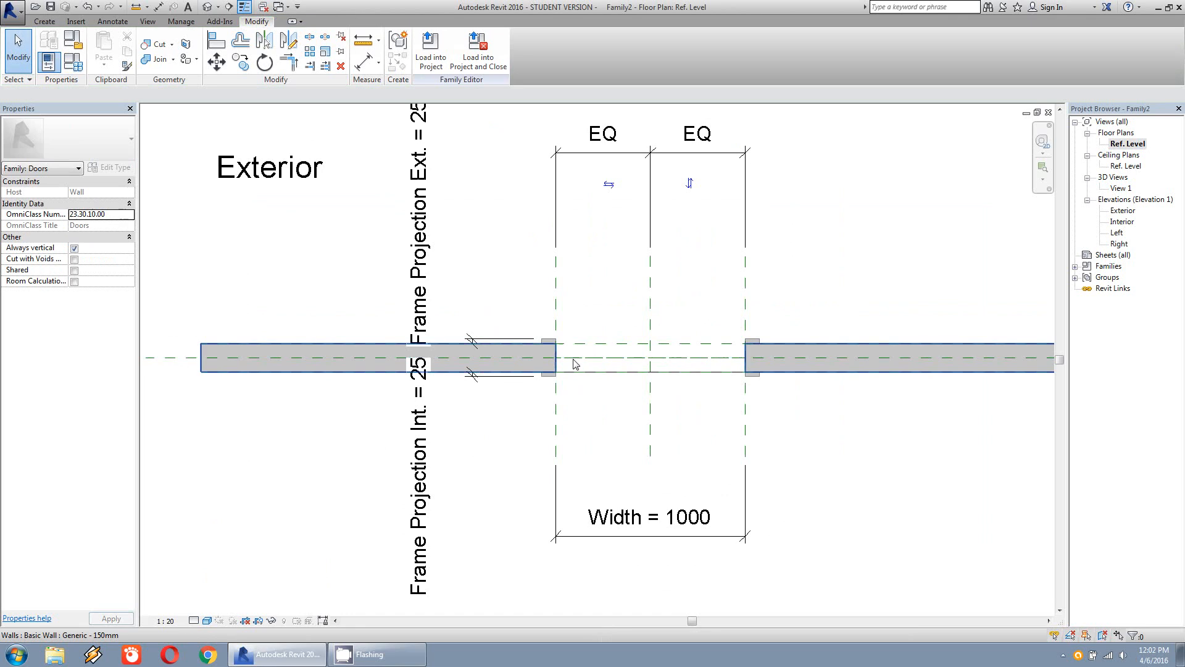
pyautogui.moveTo(694, 365); pyautogui.dragTo(576, 372, button='middle')
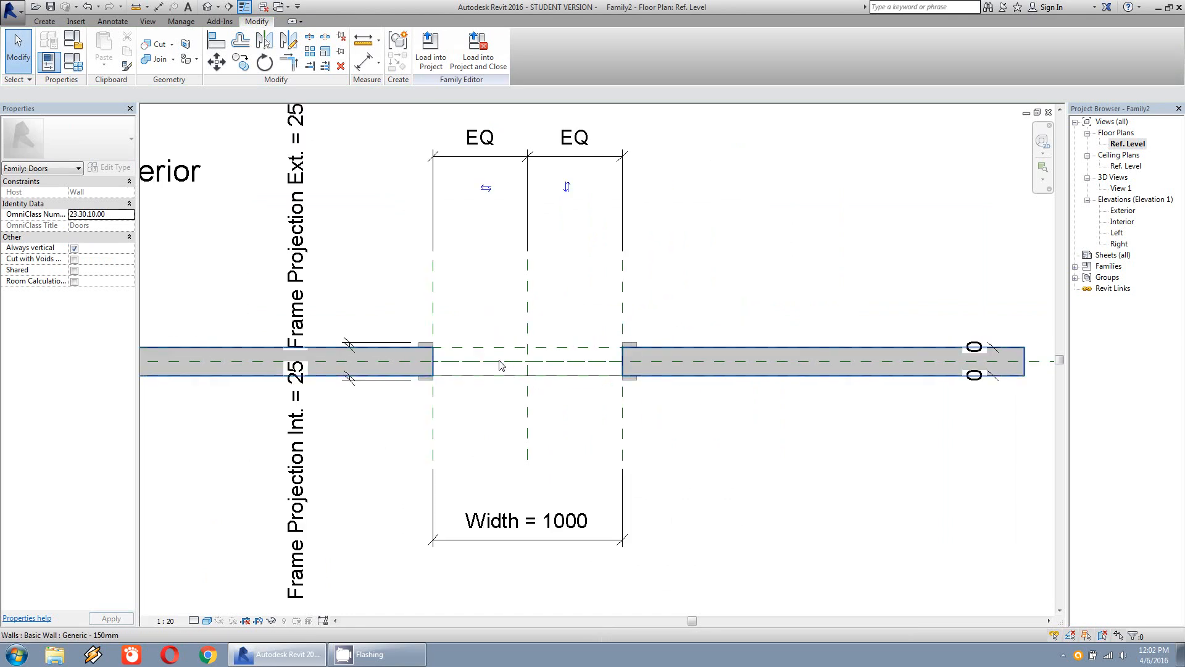
pyautogui.click(599, 364)
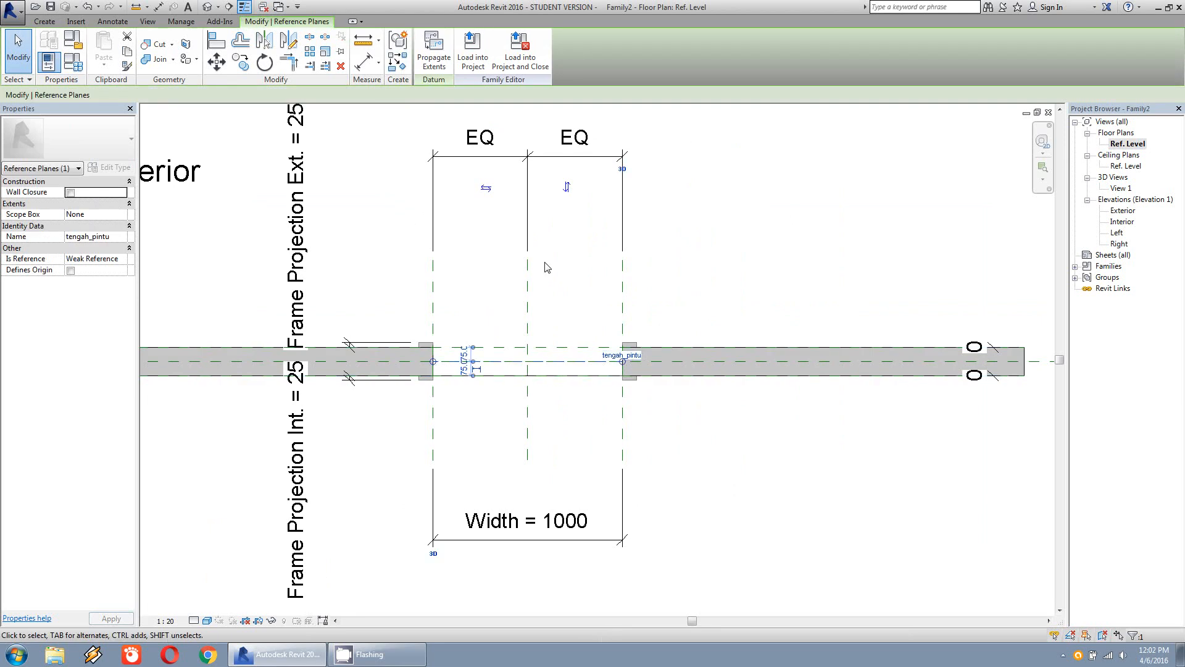
pyautogui.click(476, 219)
# - Start an extrusion with the tengah_pintu reference plane as work plane and open the Exterior elevation for sketching
pyautogui.click(44, 22)
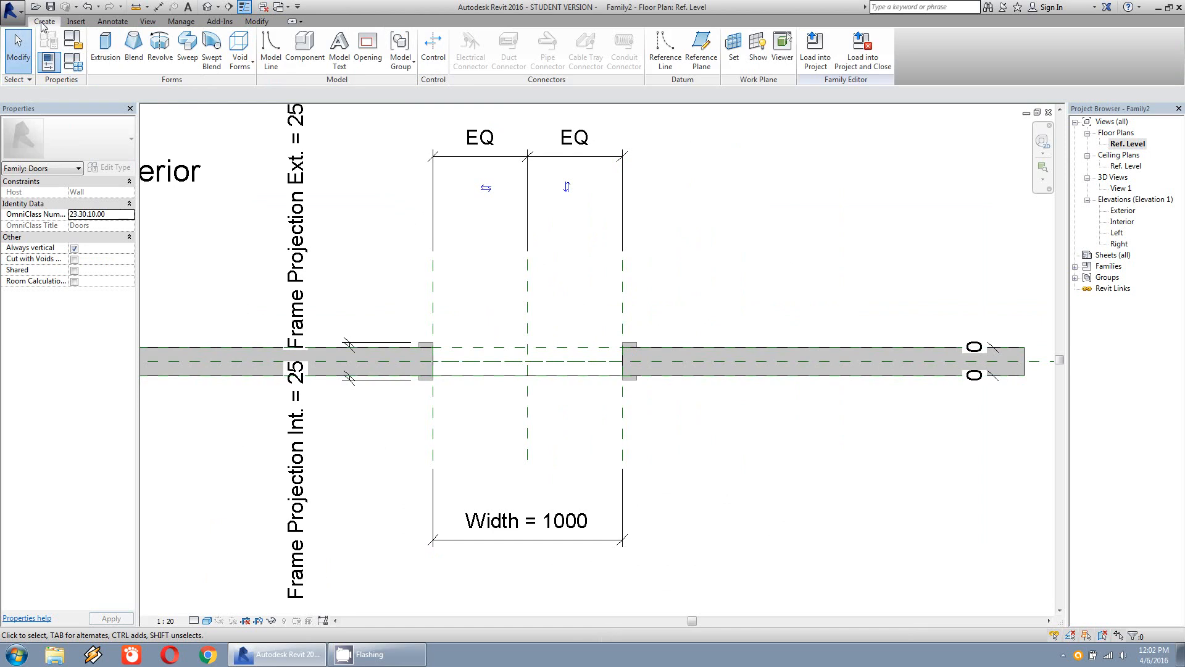
pyautogui.click(105, 45)
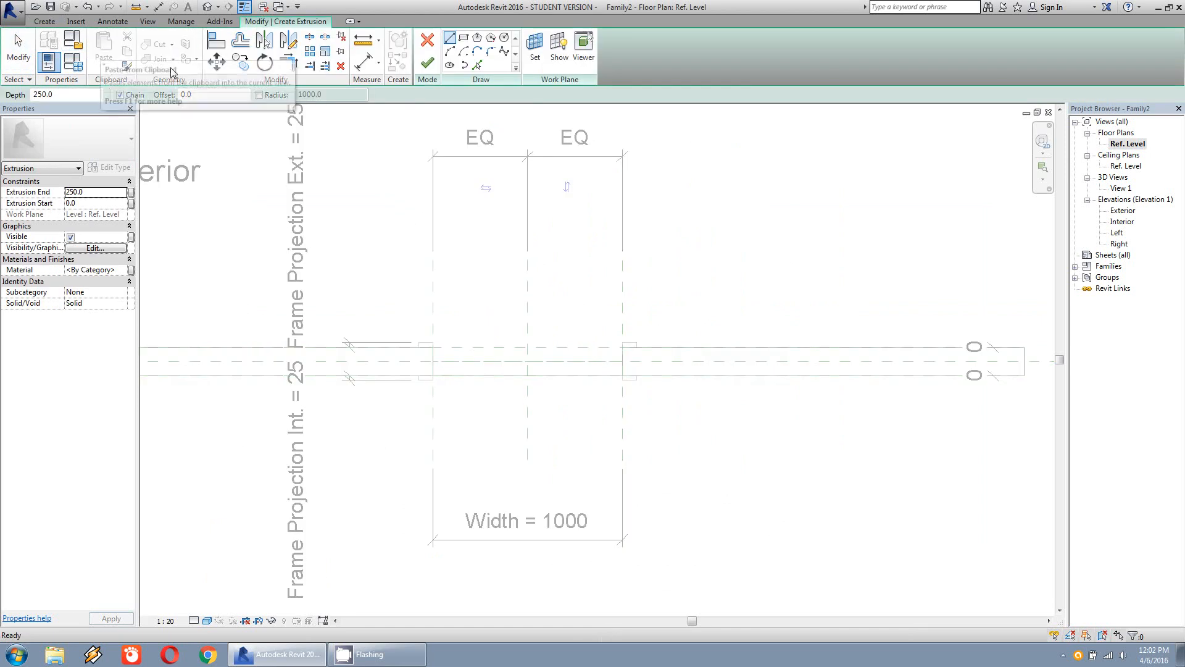
pyautogui.click(537, 48)
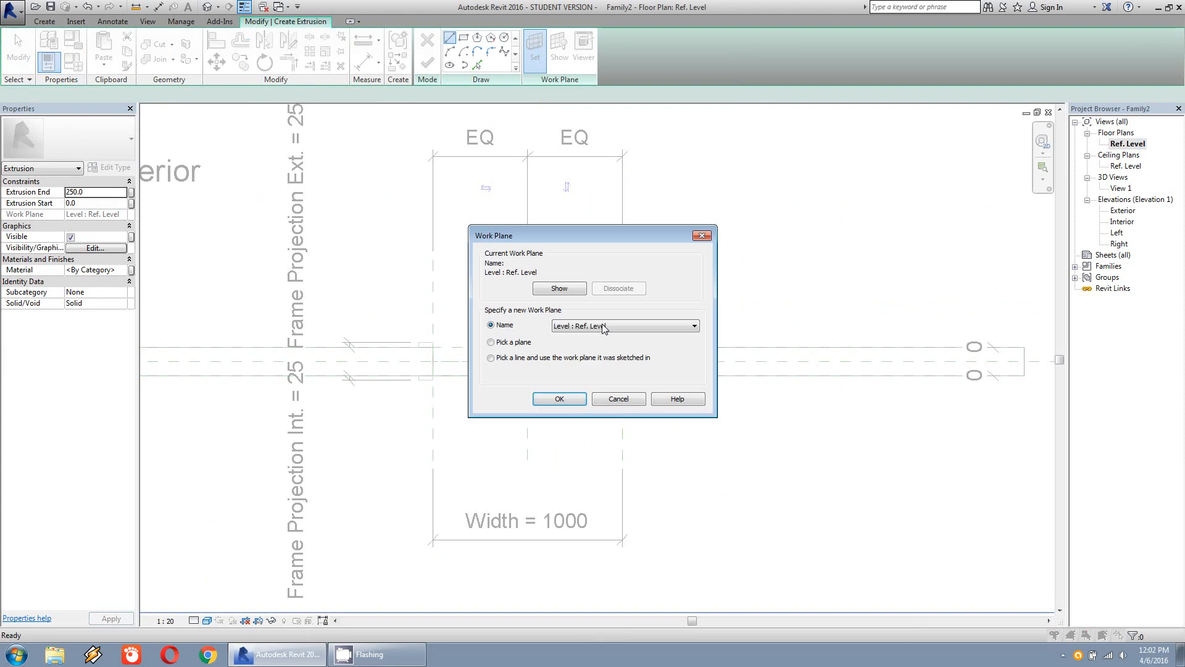
pyautogui.click(605, 327)
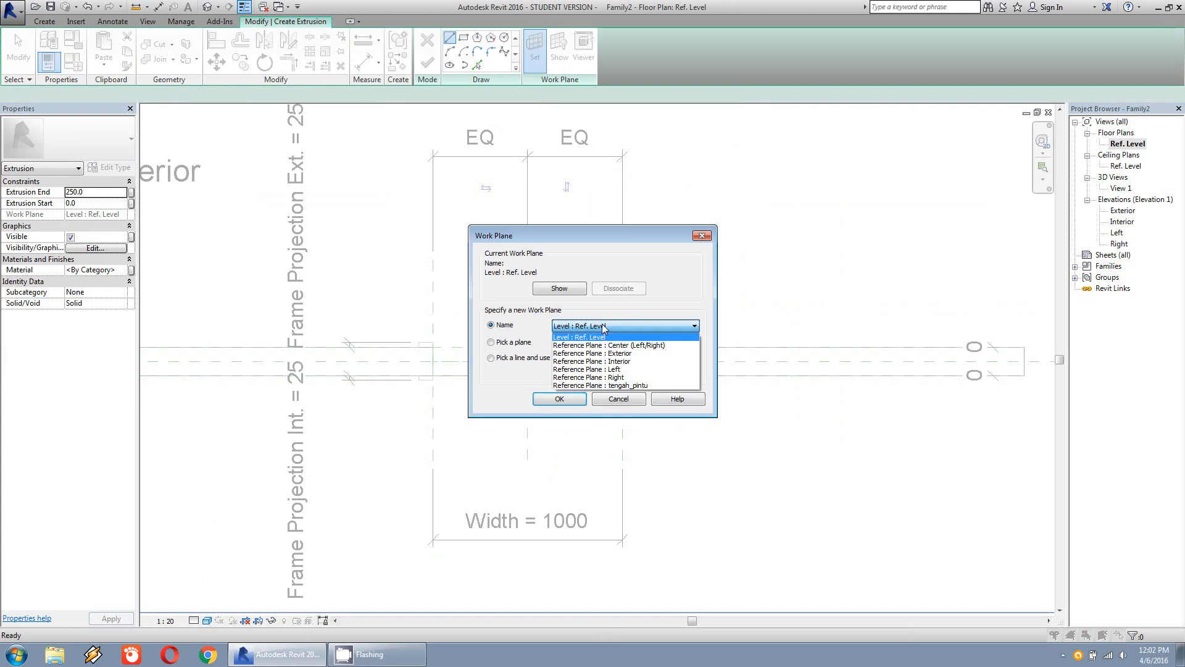
pyautogui.click(600, 385)
pyautogui.click(559, 399)
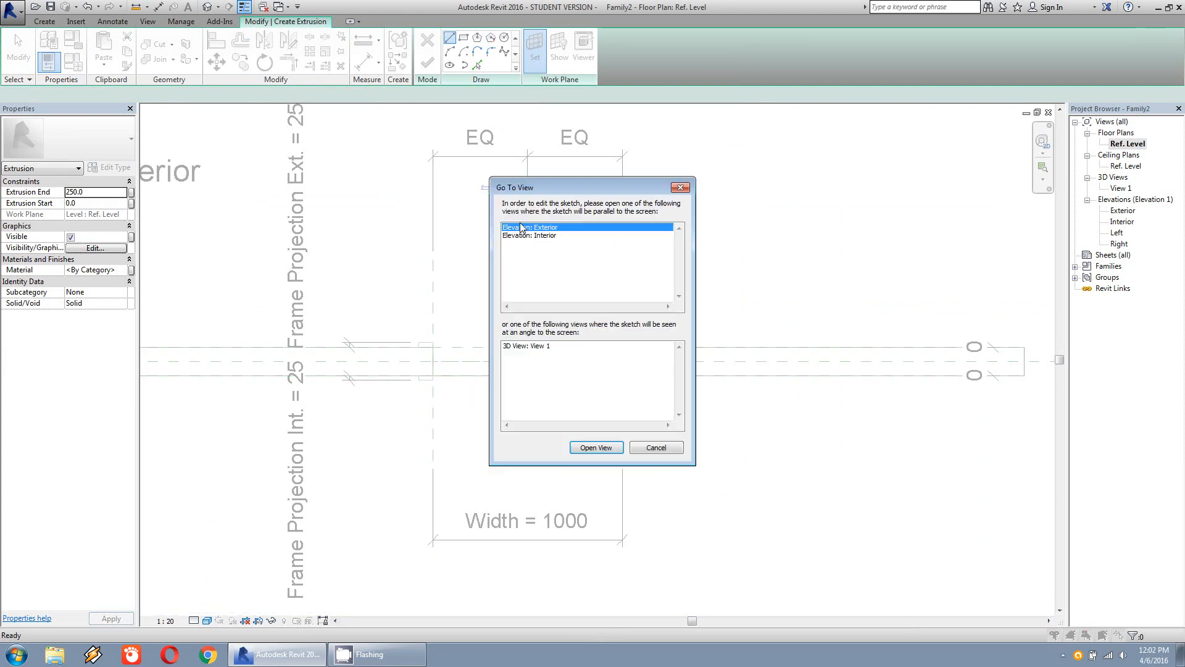
pyautogui.click(578, 453)
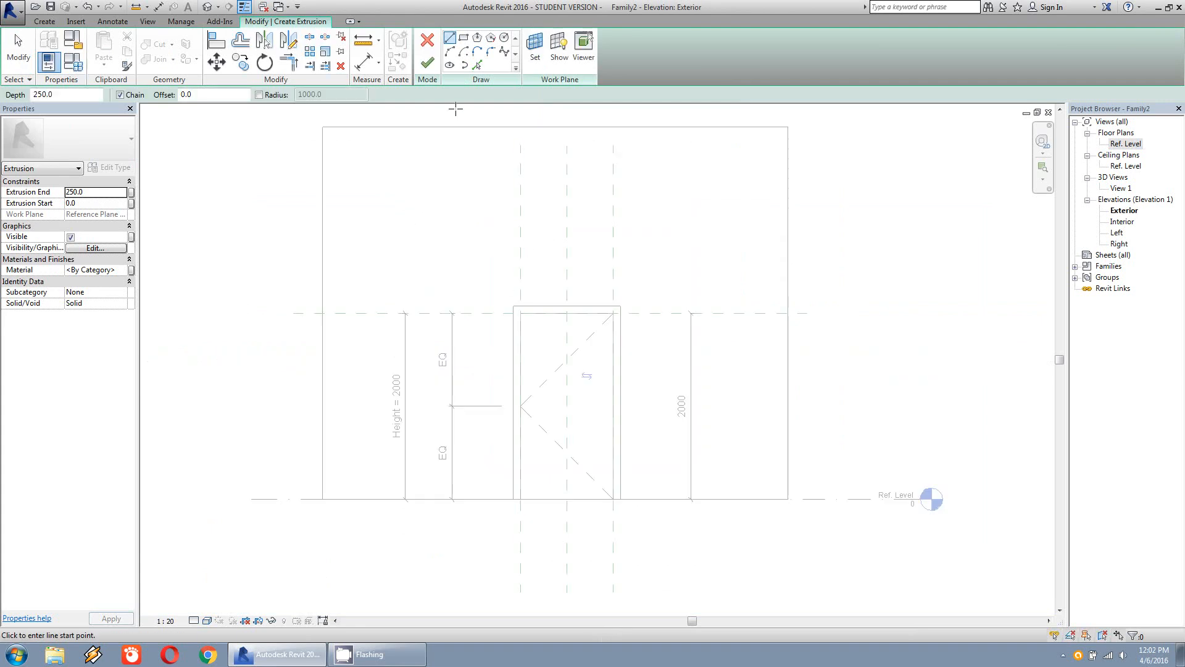
# - Sketch a 1000 by 2000 rectangle over the door opening, lock its four edges to their references, and finish the extrusion
pyautogui.click(464, 38)
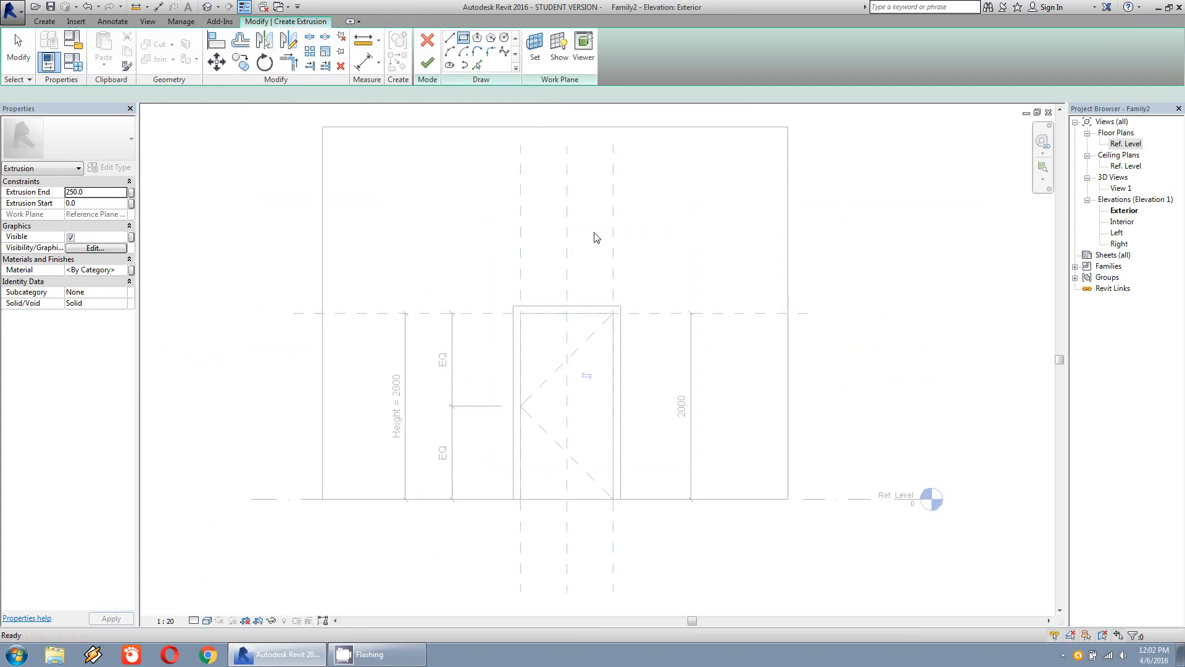
pyautogui.click(520, 313)
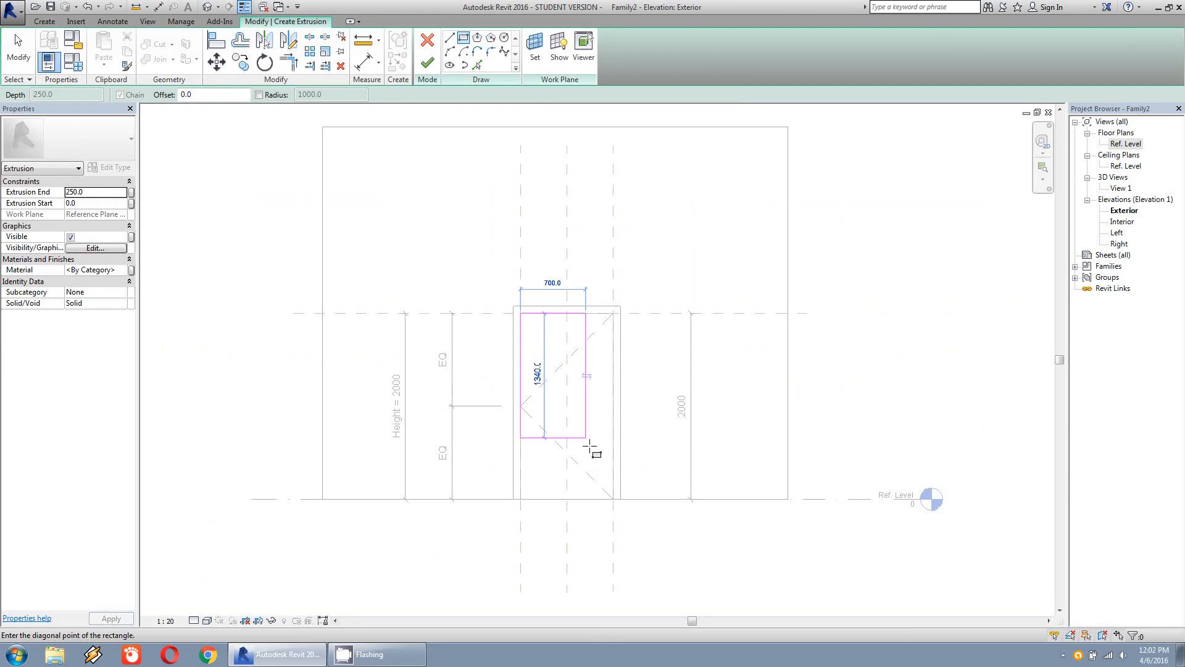
pyautogui.click(613, 498)
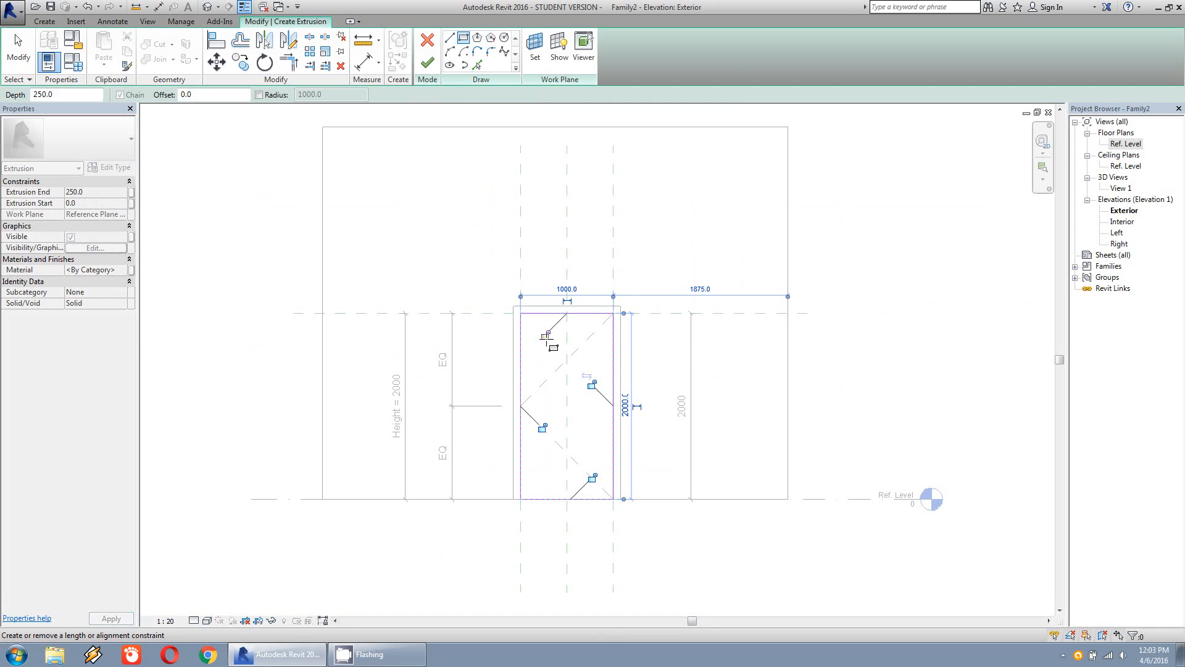
pyautogui.click(543, 427)
pyautogui.click(592, 384)
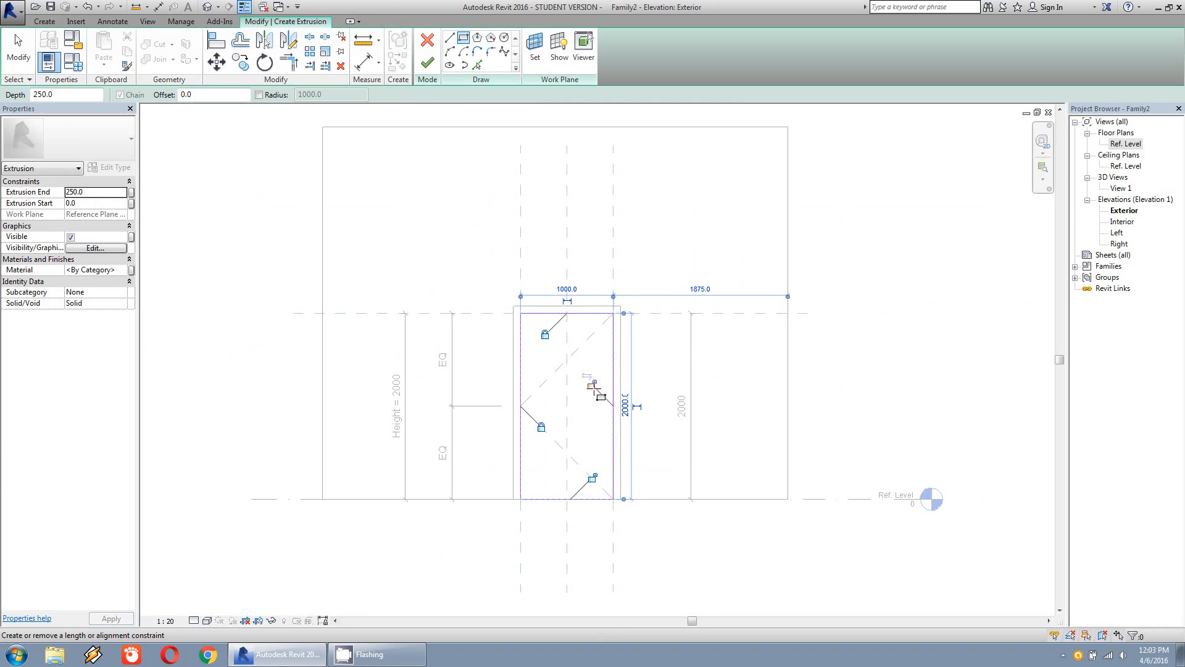
pyautogui.click(592, 477)
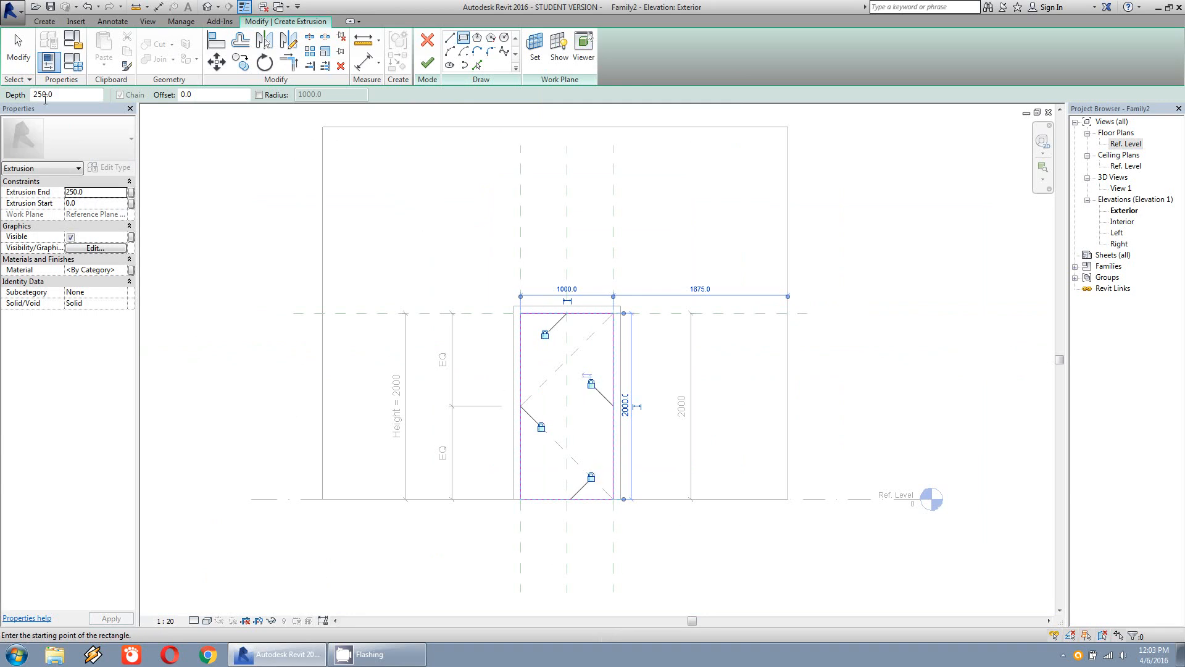
pyautogui.click(427, 62)
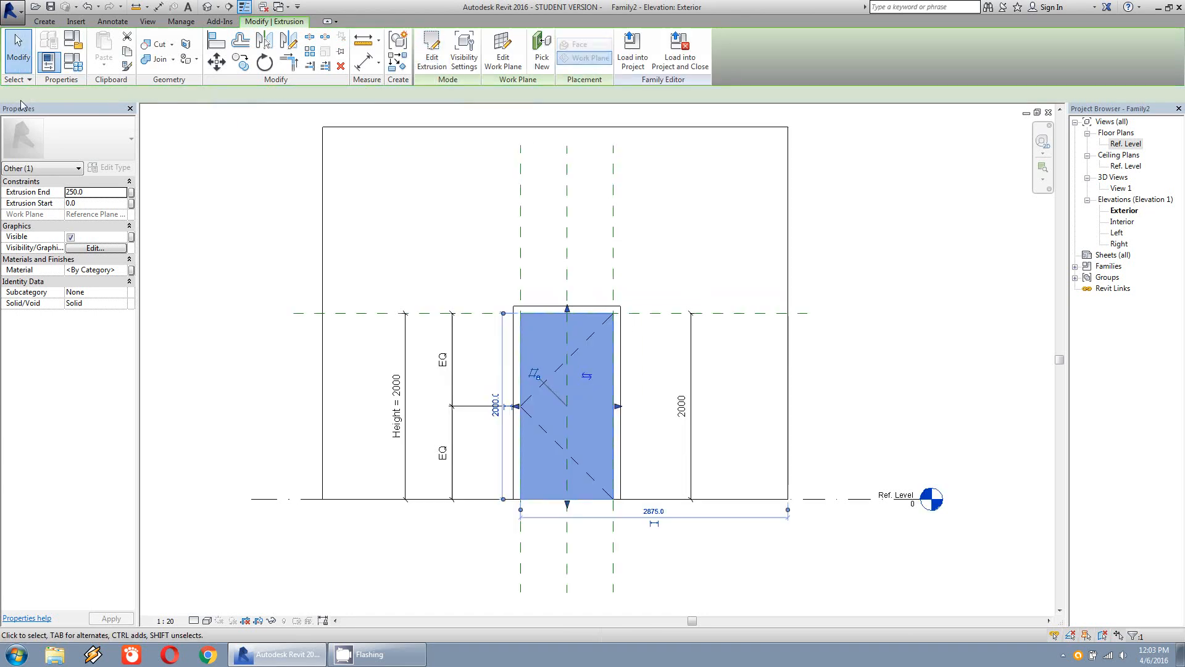
pyautogui.click(18, 49)
# - Flex the door family in the 3D view by applying a height of 3000 and a width of 2000
pyautogui.doubleClick(1122, 189)
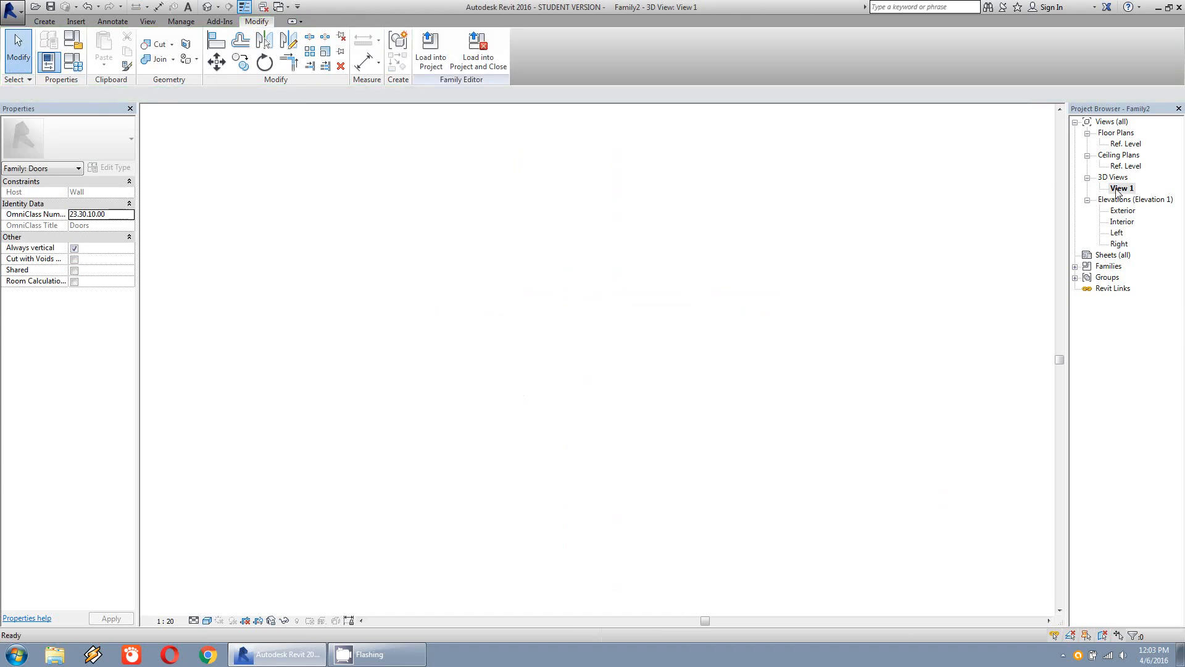
pyautogui.click(75, 62)
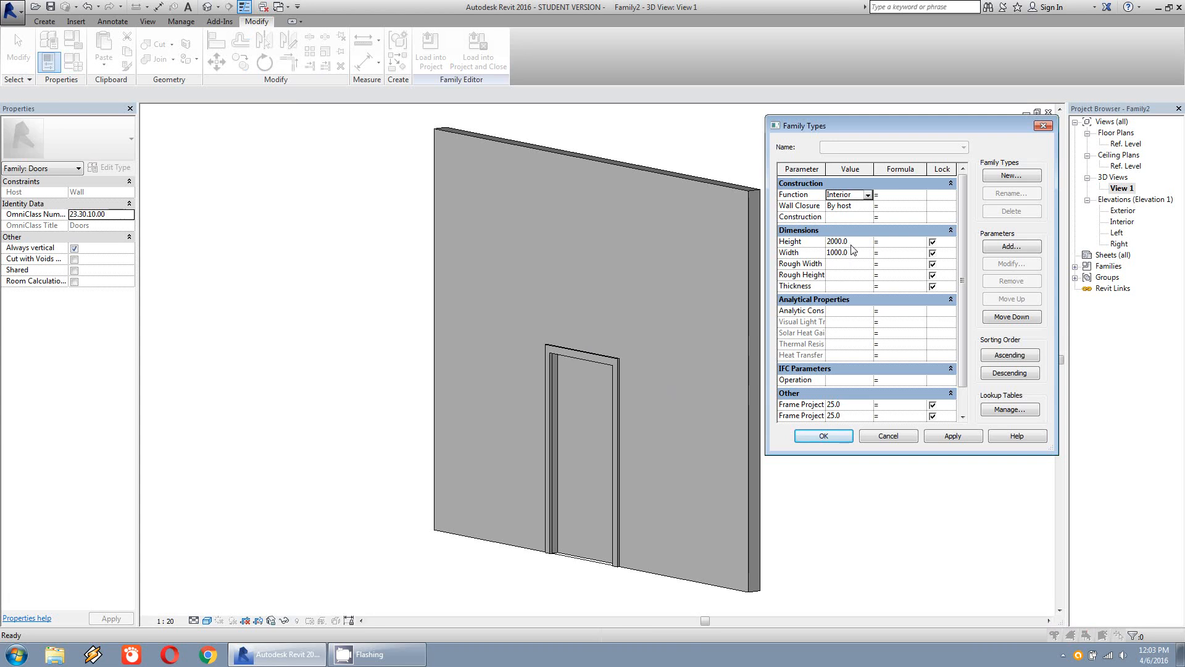
pyautogui.click(853, 244)
pyautogui.press('BackSpace')
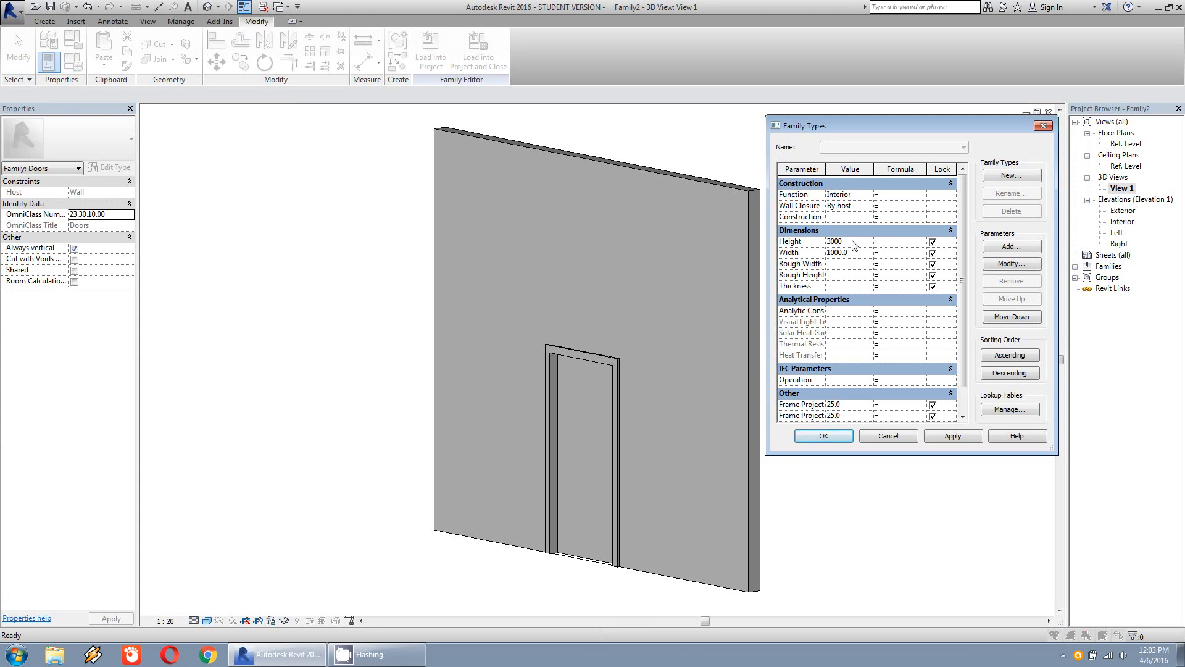
pyautogui.click(856, 253)
pyautogui.write('2')
pyautogui.click(951, 436)
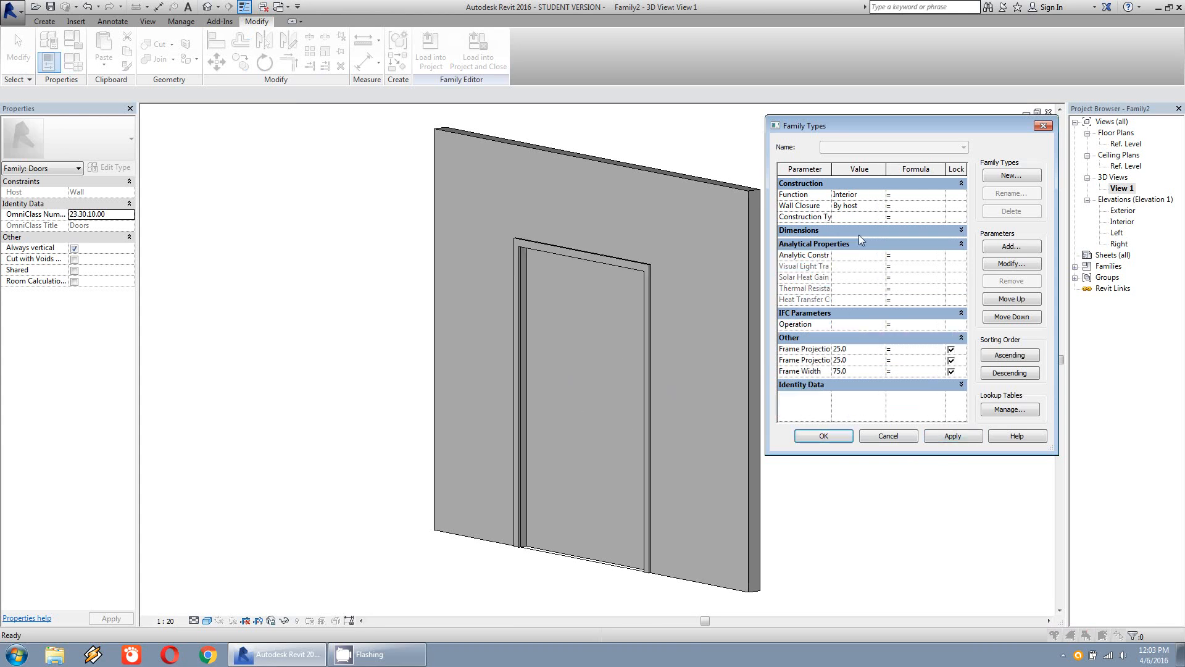
# - Restore the door family's height to 2000 and its width to 1000
pyautogui.click(866, 242)
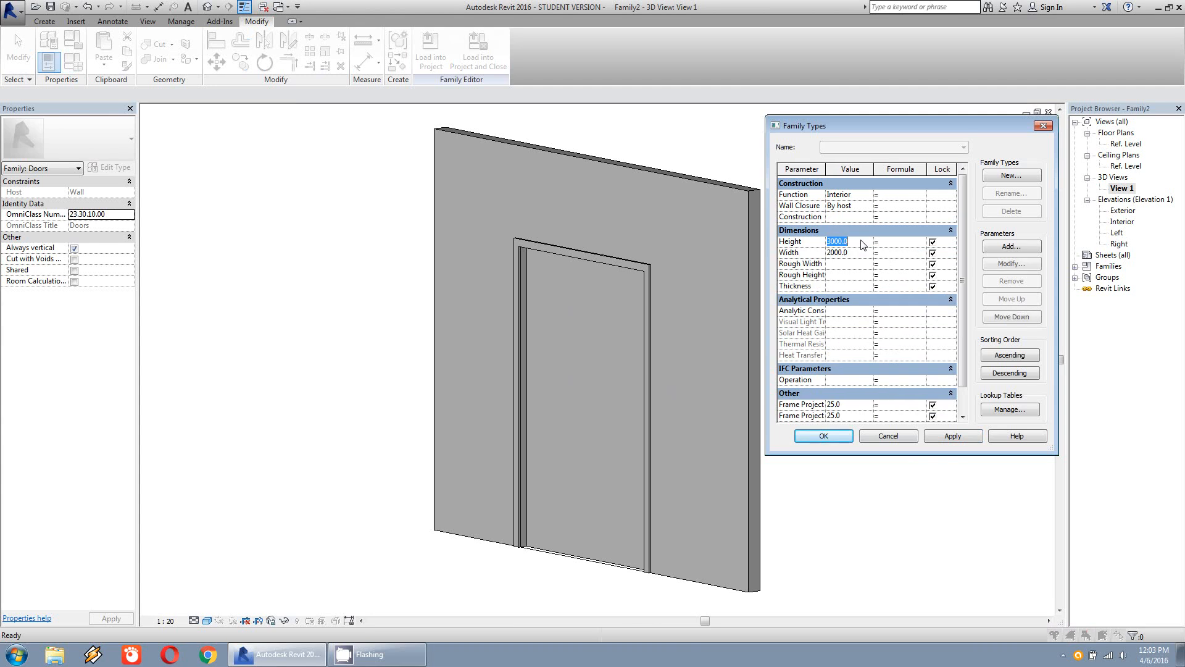
pyautogui.write('20')
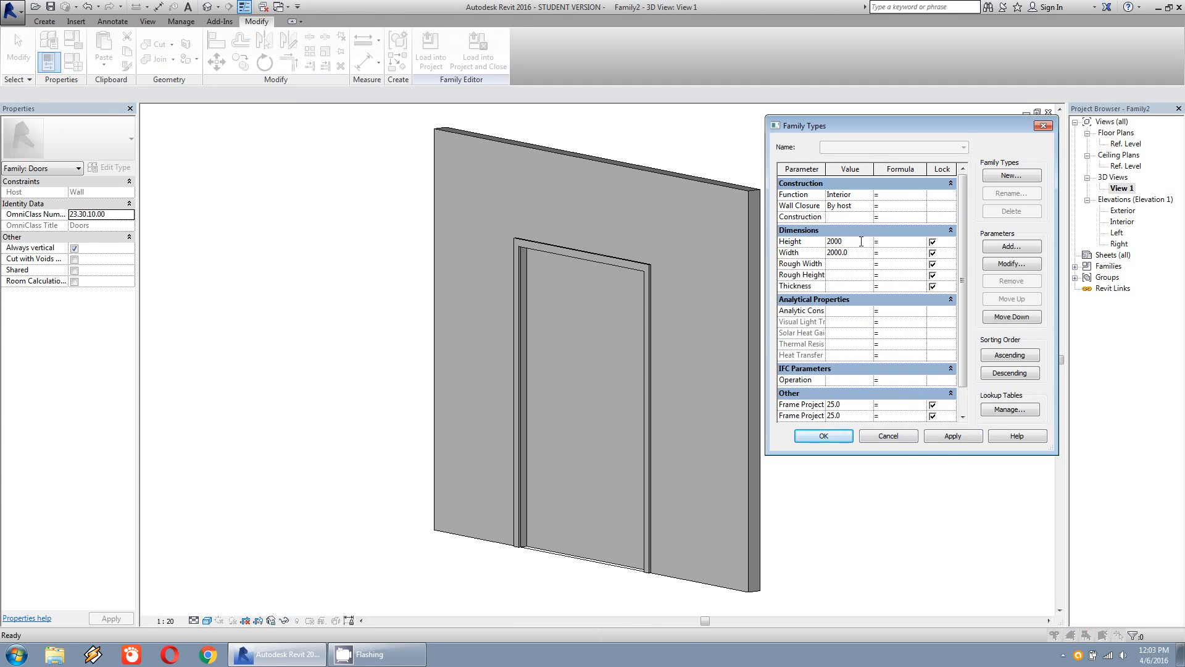
pyautogui.click(863, 253)
pyautogui.write('100')
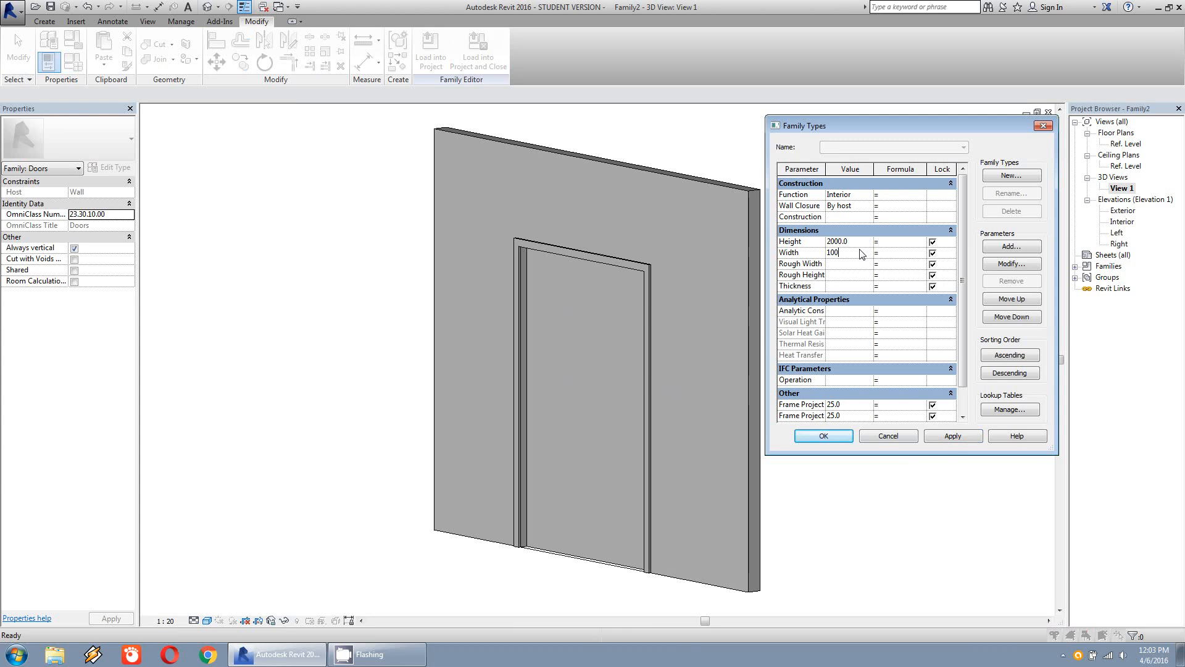
pyautogui.click(821, 437)
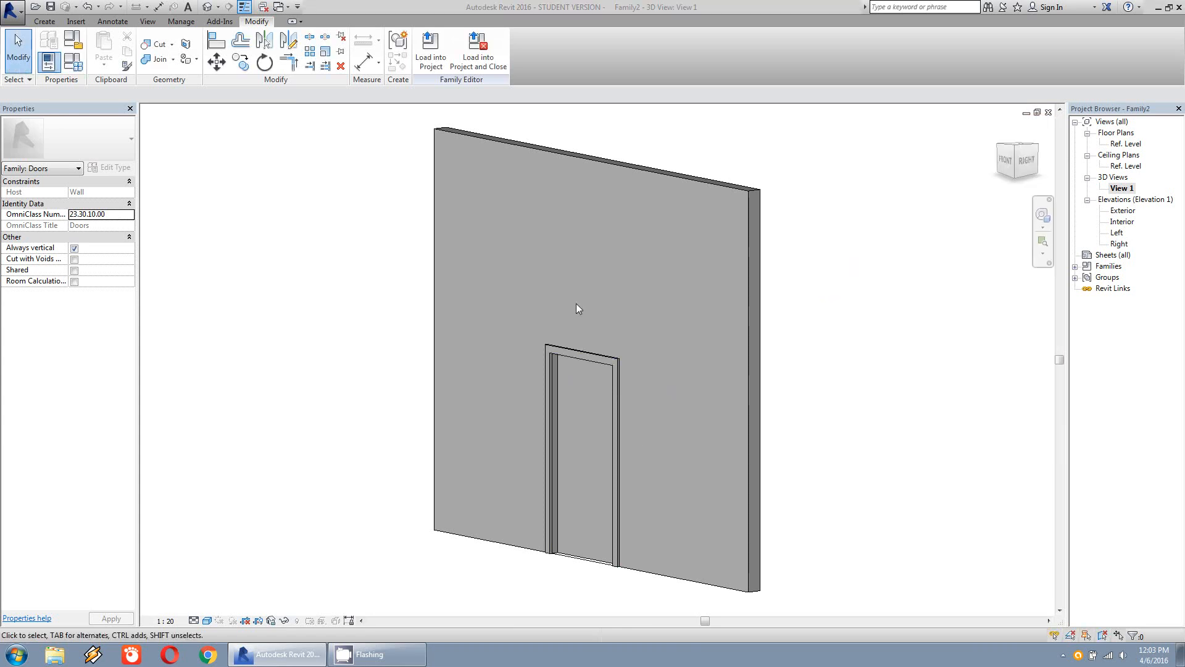
# - Add a length family parameter named tebal_pintu under Dimensions and set its value to 30
pyautogui.keyDown('shift'); pyautogui.moveTo(667, 389); pyautogui.dragTo(613, 469, button='middle'); pyautogui.keyUp('shift')
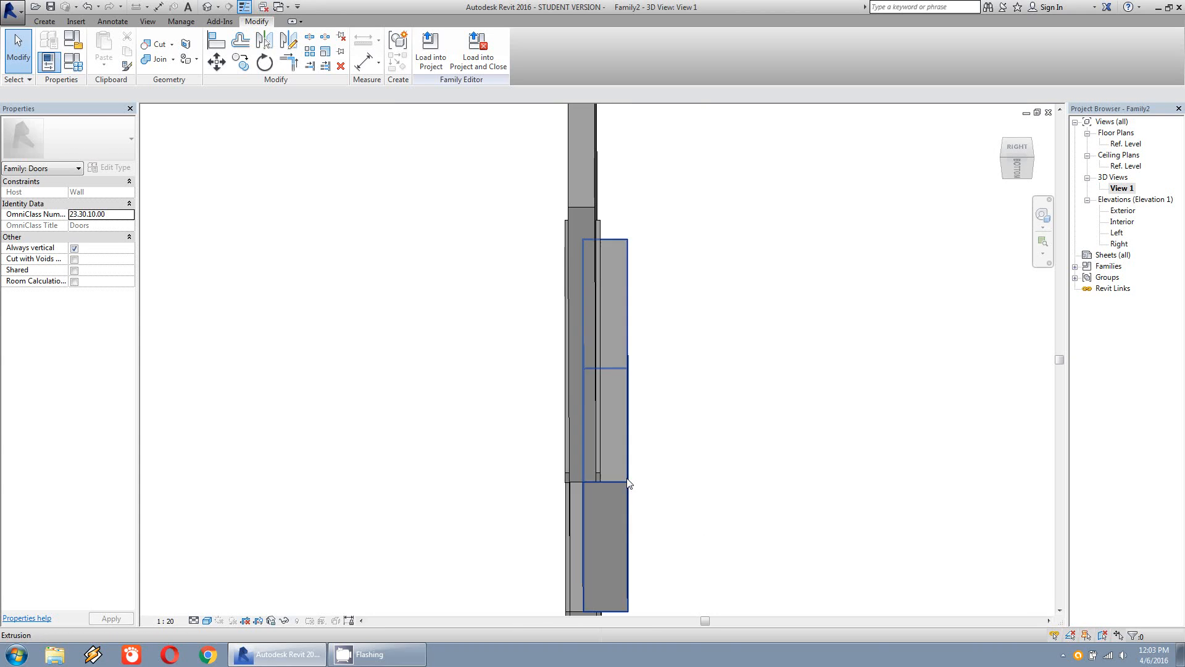
pyautogui.click(626, 484)
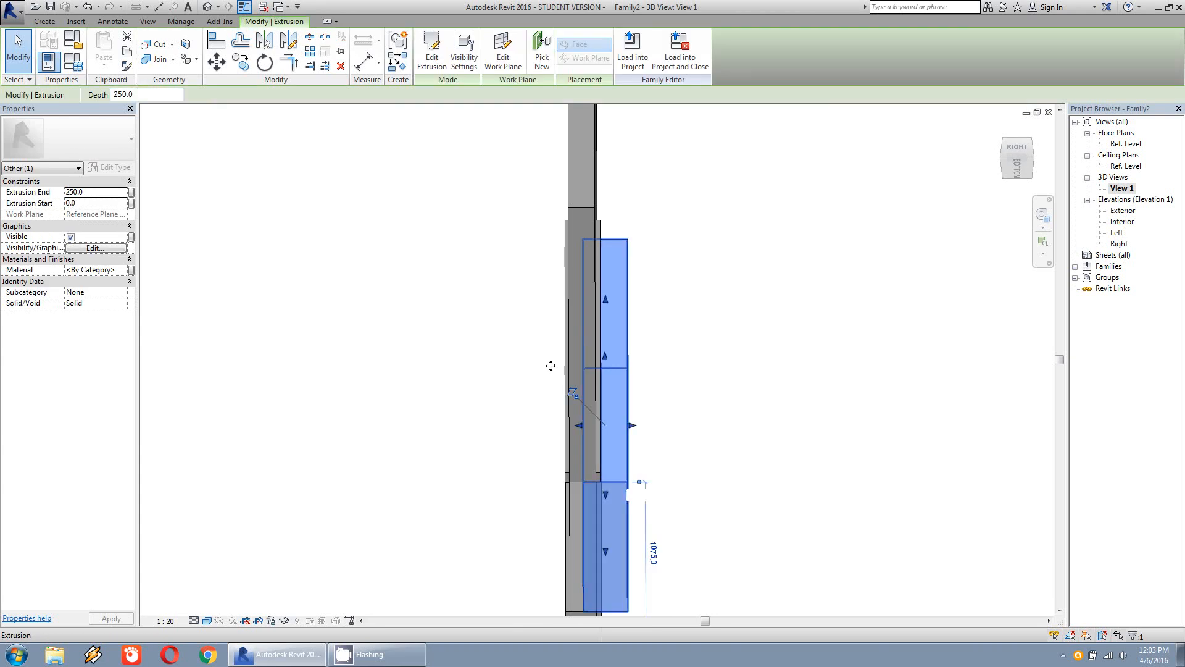
pyautogui.click(73, 61)
pyautogui.click(993, 249)
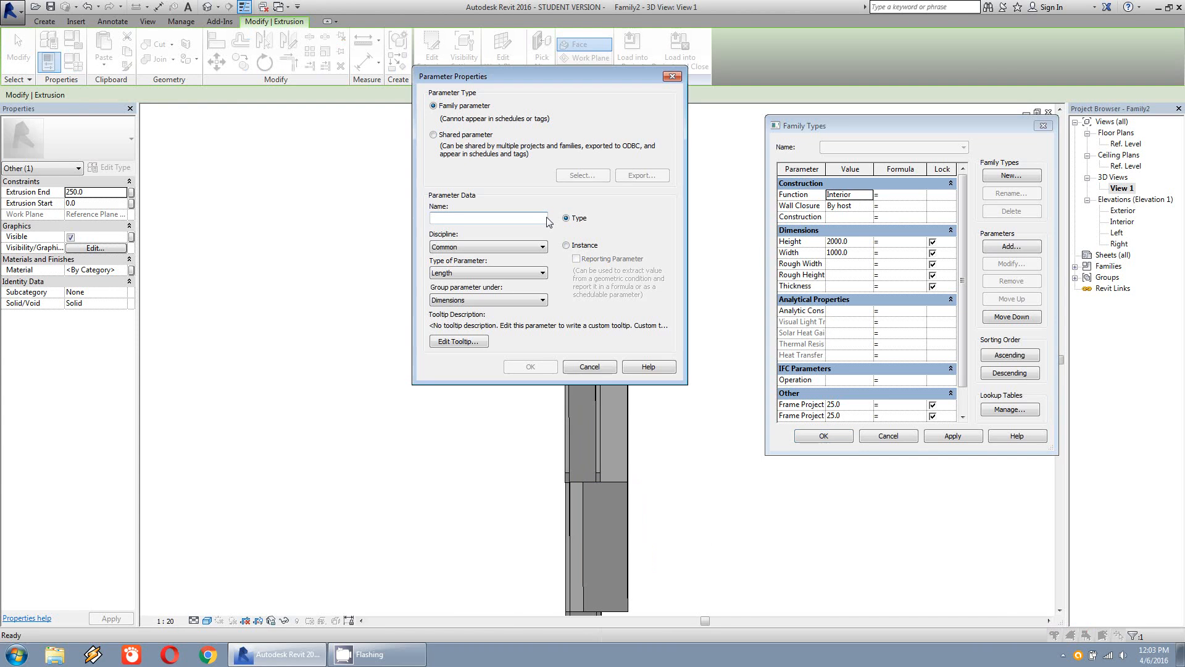
pyautogui.write('tebal_pintu')
pyautogui.click(531, 366)
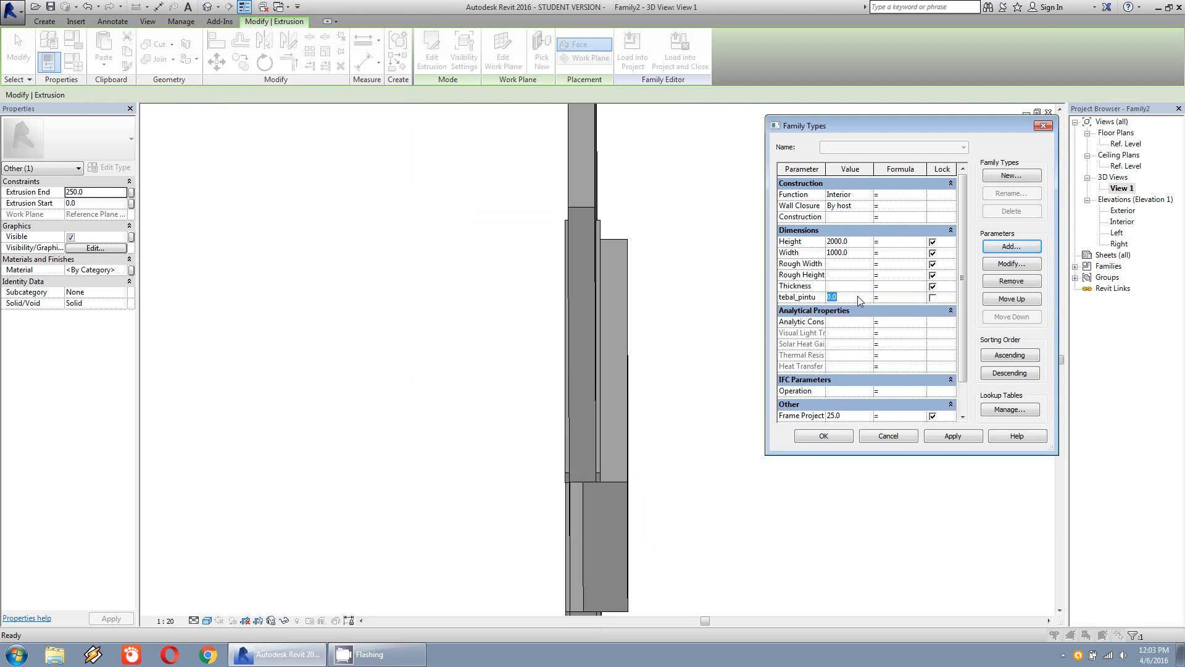
pyautogui.click(857, 296)
pyautogui.write('30')
pyautogui.click(846, 436)
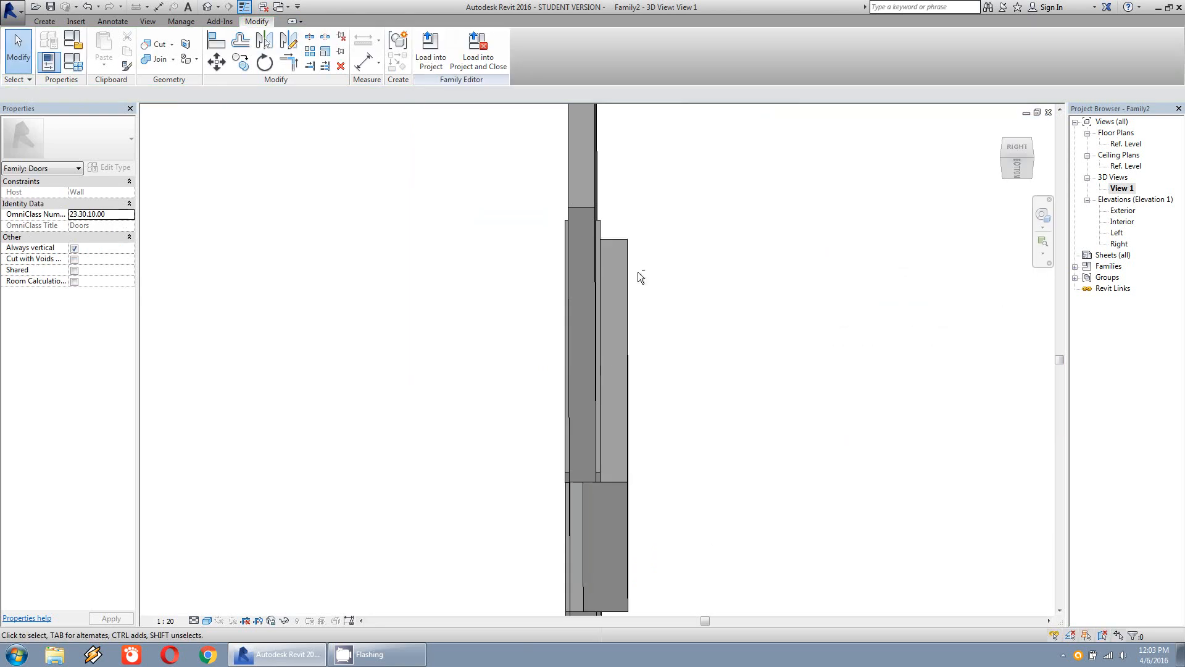
# - Link the door panel's extrusion end to the tebal_pintu parameter and check the panel in the Ref. Level plan and 3D view
pyautogui.keyDown('shift'); pyautogui.moveTo(639, 272); pyautogui.dragTo(661, 286, button='middle'); pyautogui.keyUp('shift')
pyautogui.click(633, 315)
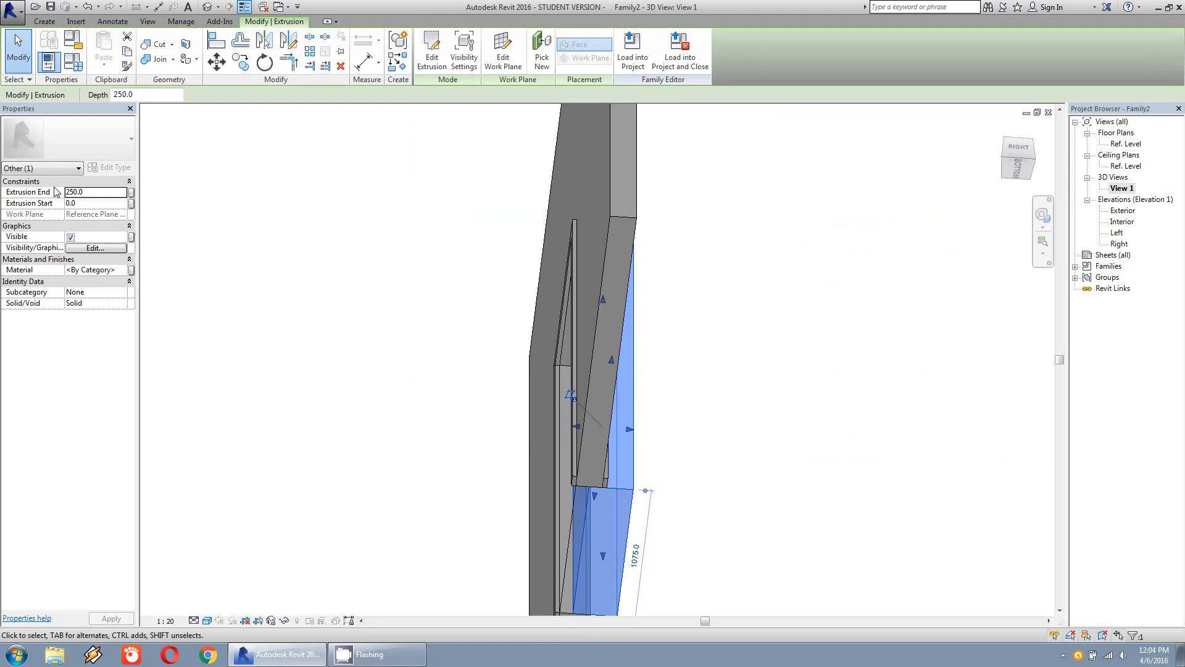
pyautogui.click(132, 192)
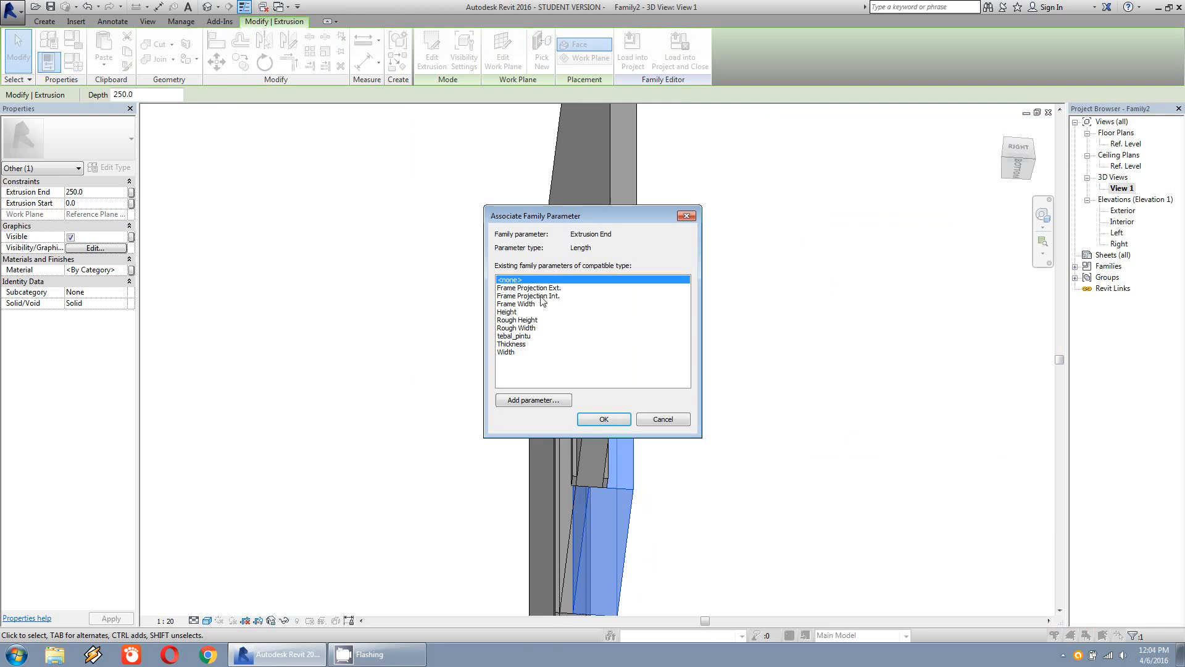
pyautogui.click(514, 336)
pyautogui.click(604, 419)
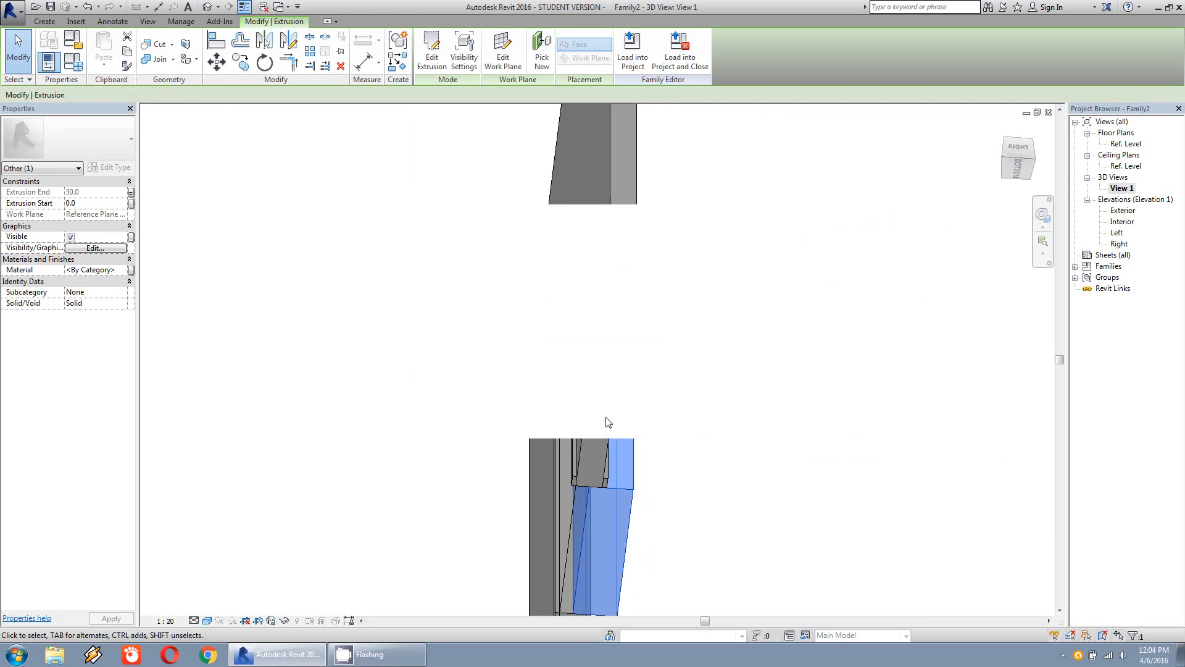
pyautogui.keyDown('shift'); pyautogui.moveTo(606, 418); pyautogui.dragTo(872, 383, button='middle'); pyautogui.keyUp('shift')
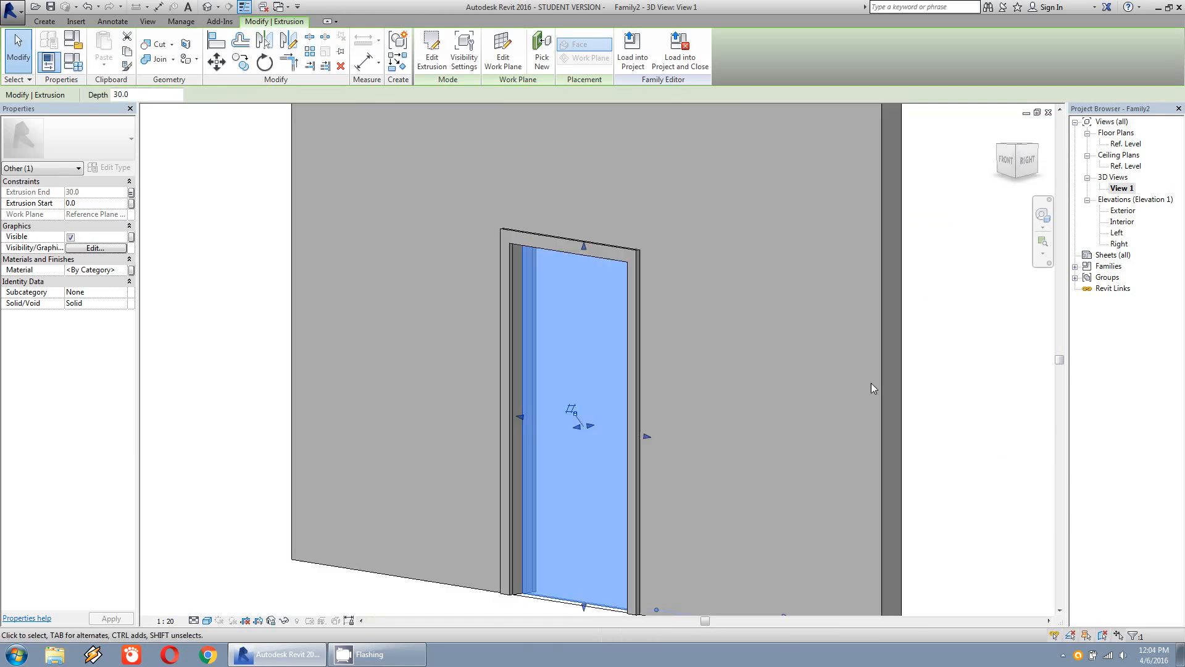
pyautogui.press('Escape')
pyautogui.doubleClick(1134, 147)
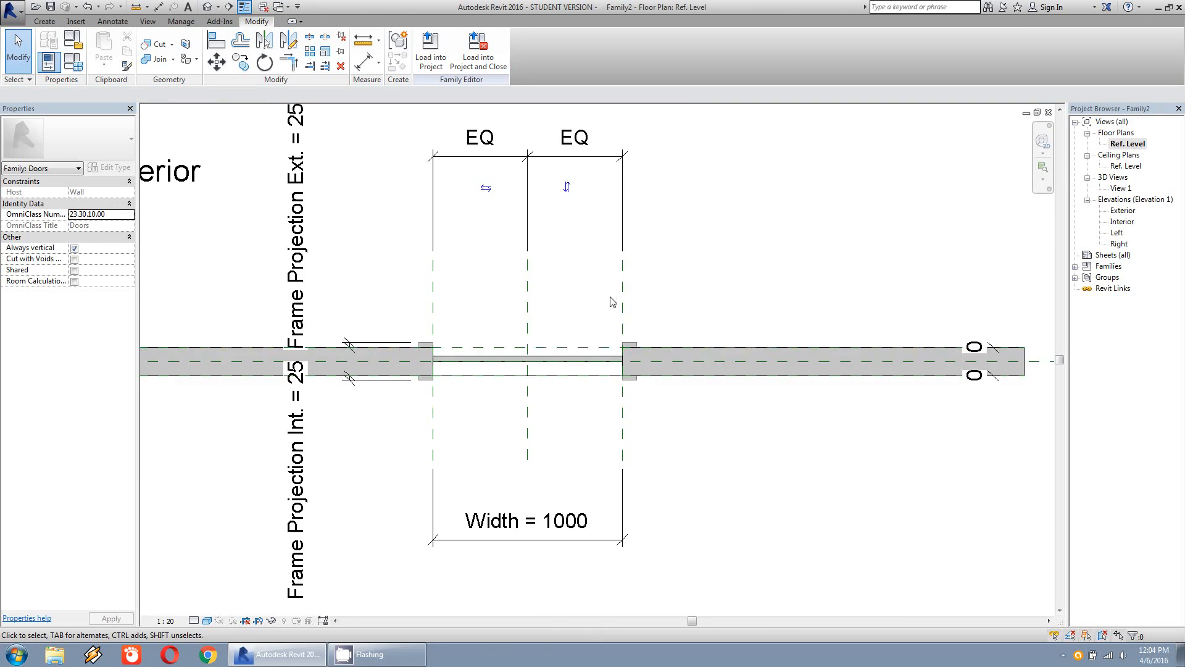
pyautogui.scroll(2, 449, 363)
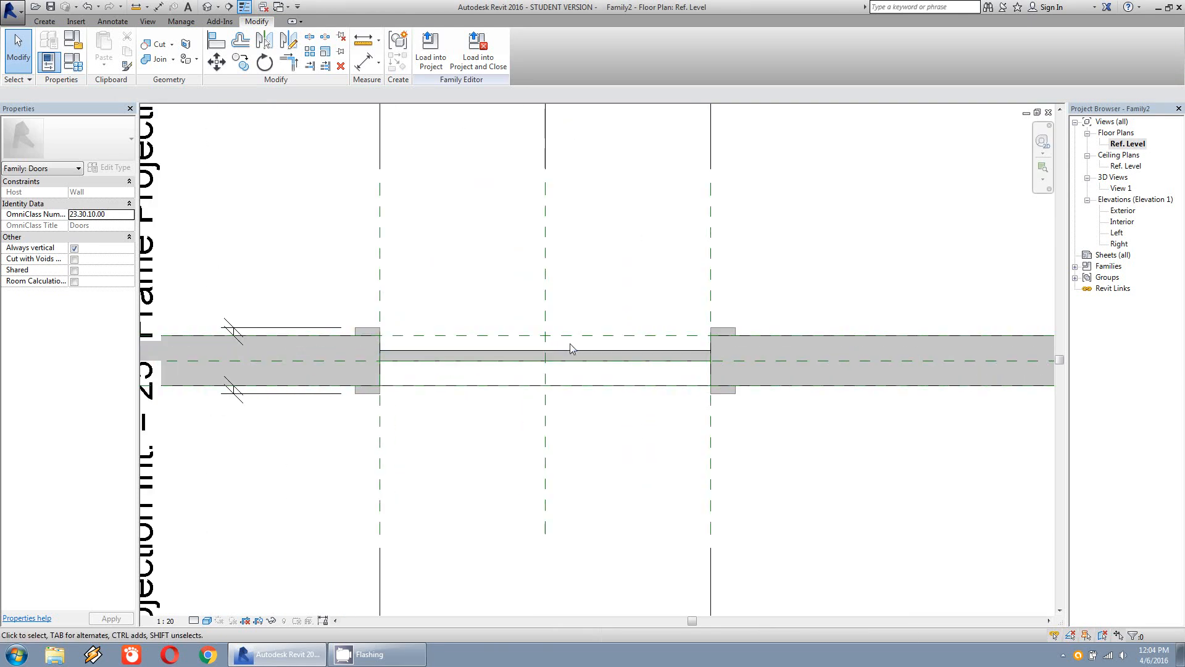
pyautogui.doubleClick(1120, 188)
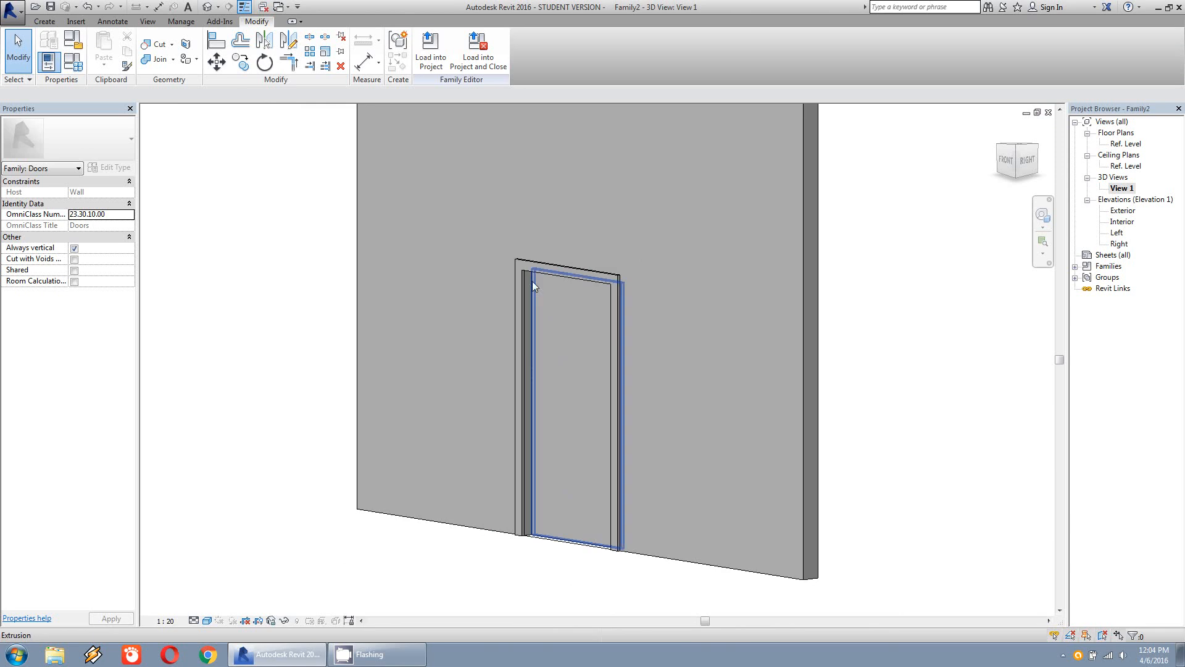
pyautogui.keyDown('shift'); pyautogui.moveTo(593, 343); pyautogui.dragTo(661, 244, button='middle'); pyautogui.keyUp('shift')
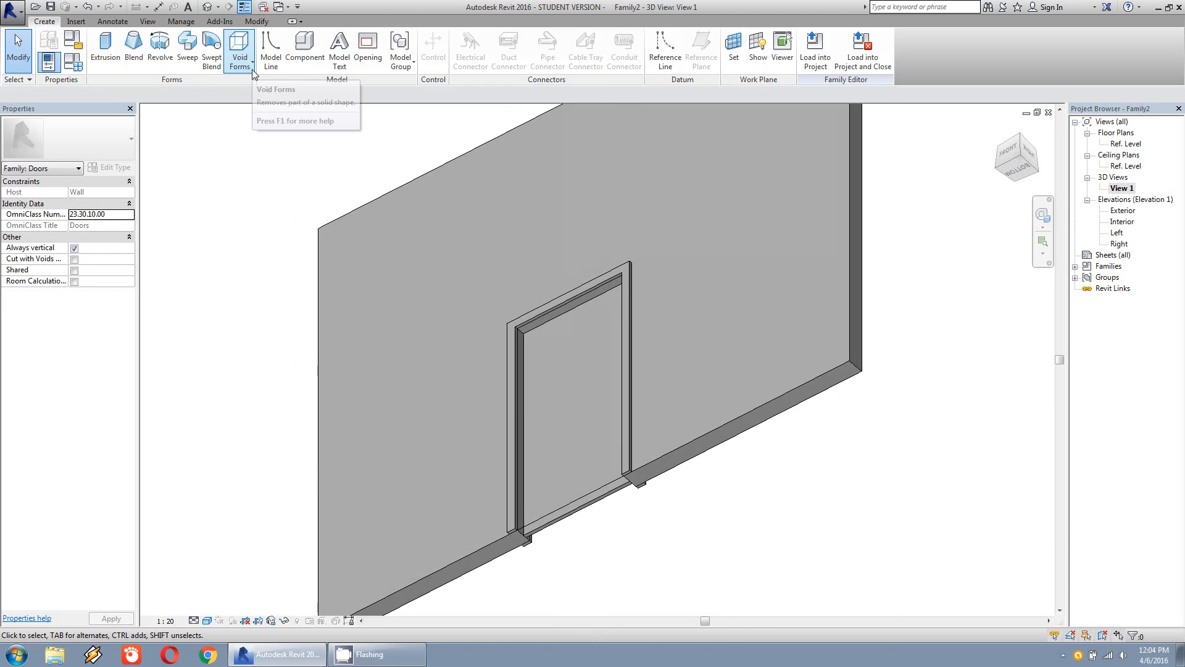
# - Start a void extrusion with the tengah_pintu reference plane as work plane and open the Exterior elevation for sketching
pyautogui.click(252, 73)
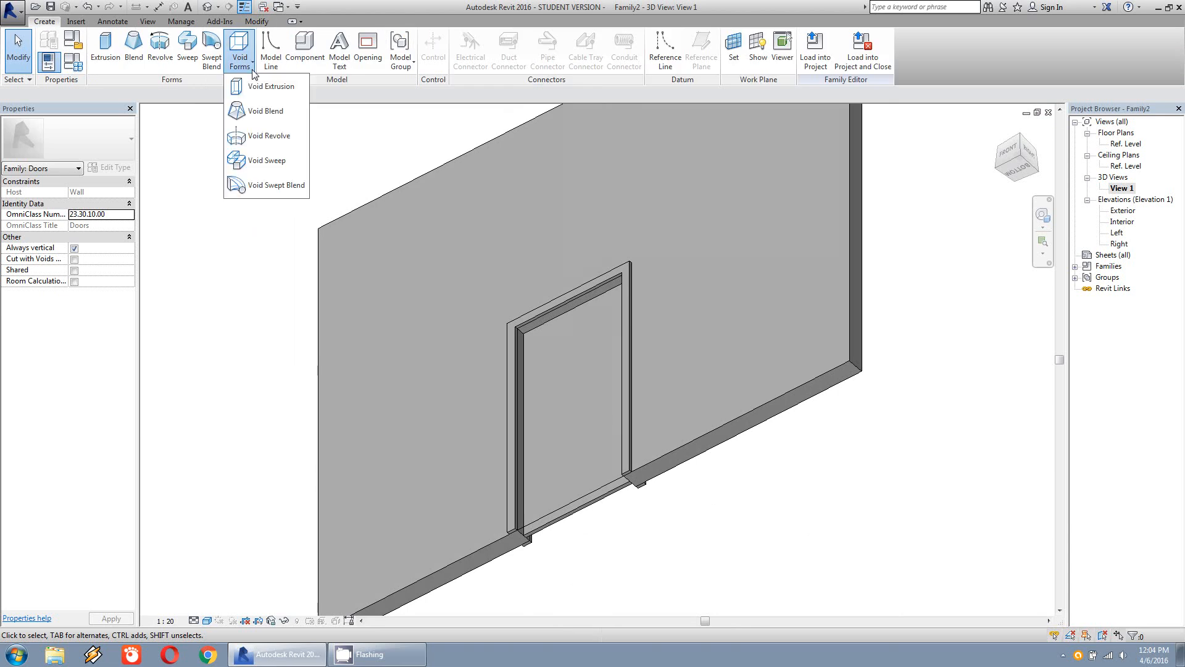
pyautogui.click(269, 86)
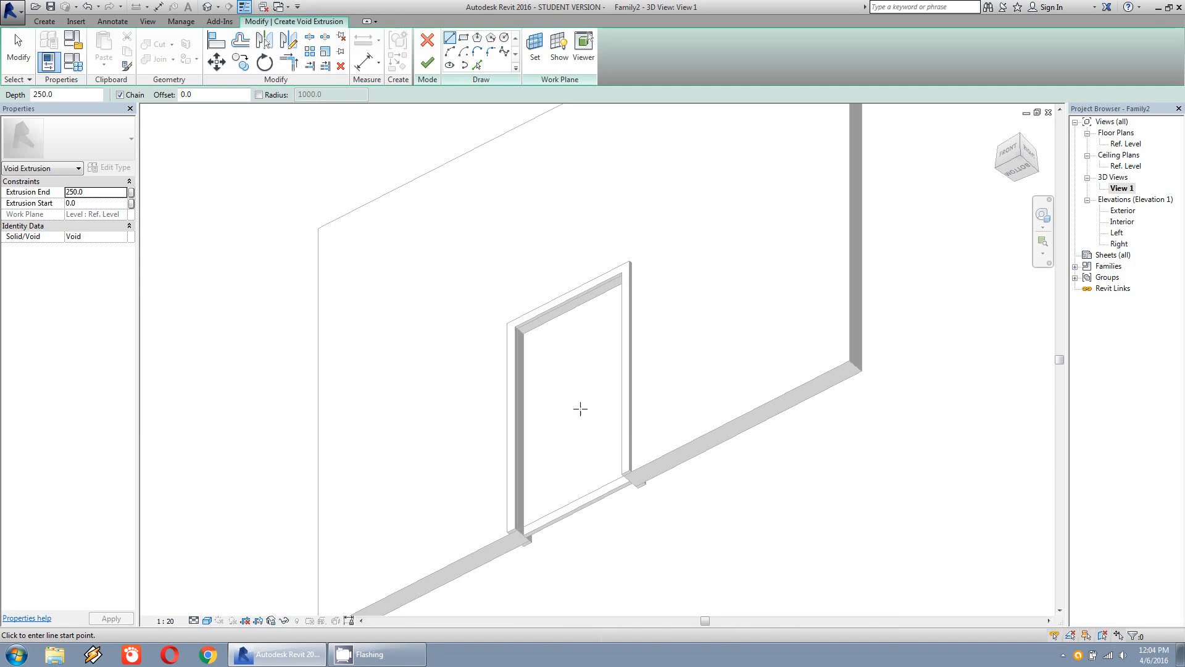
pyautogui.click(534, 47)
pyautogui.click(587, 327)
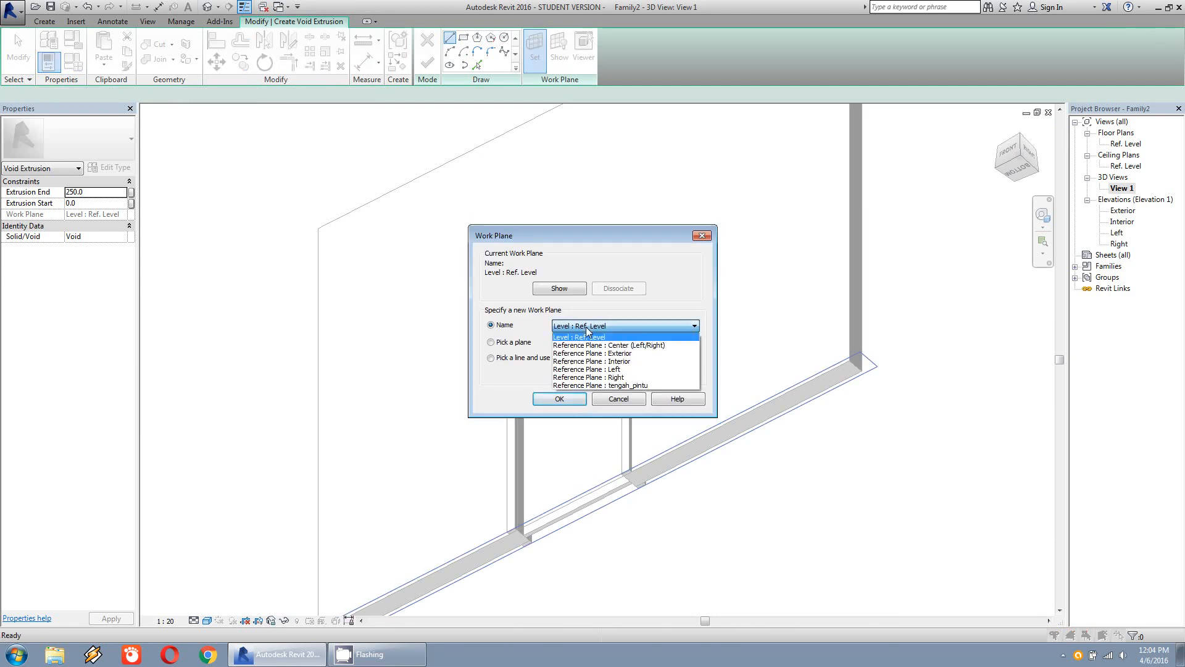
pyautogui.click(607, 373)
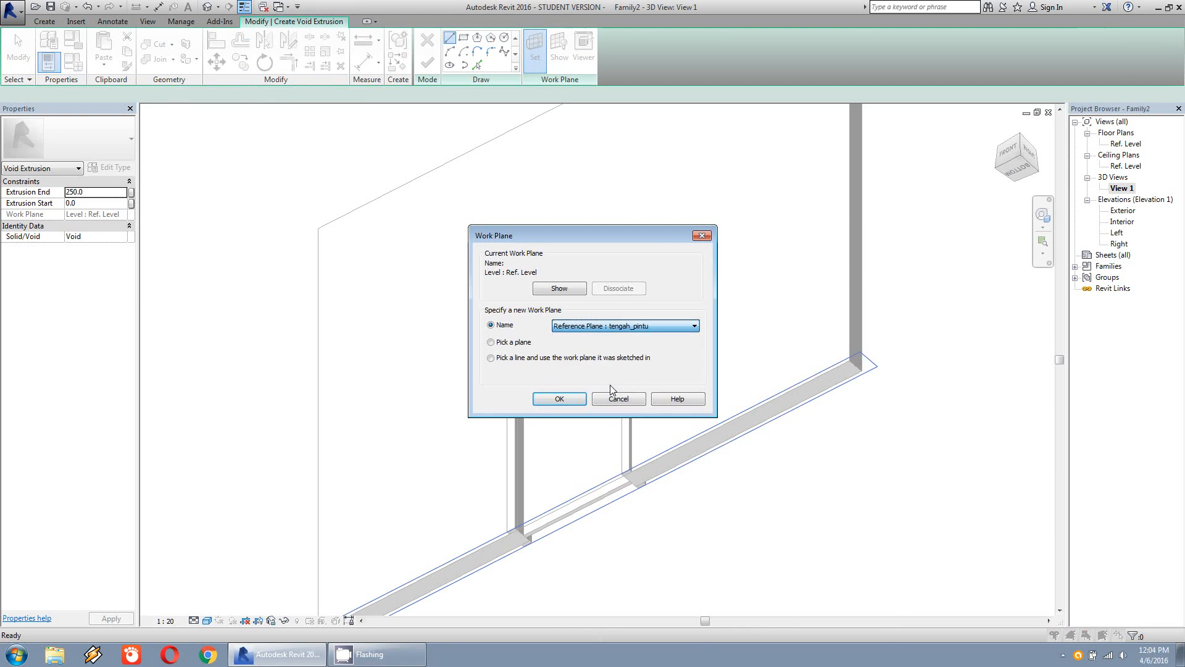
pyautogui.click(562, 398)
pyautogui.doubleClick(1120, 212)
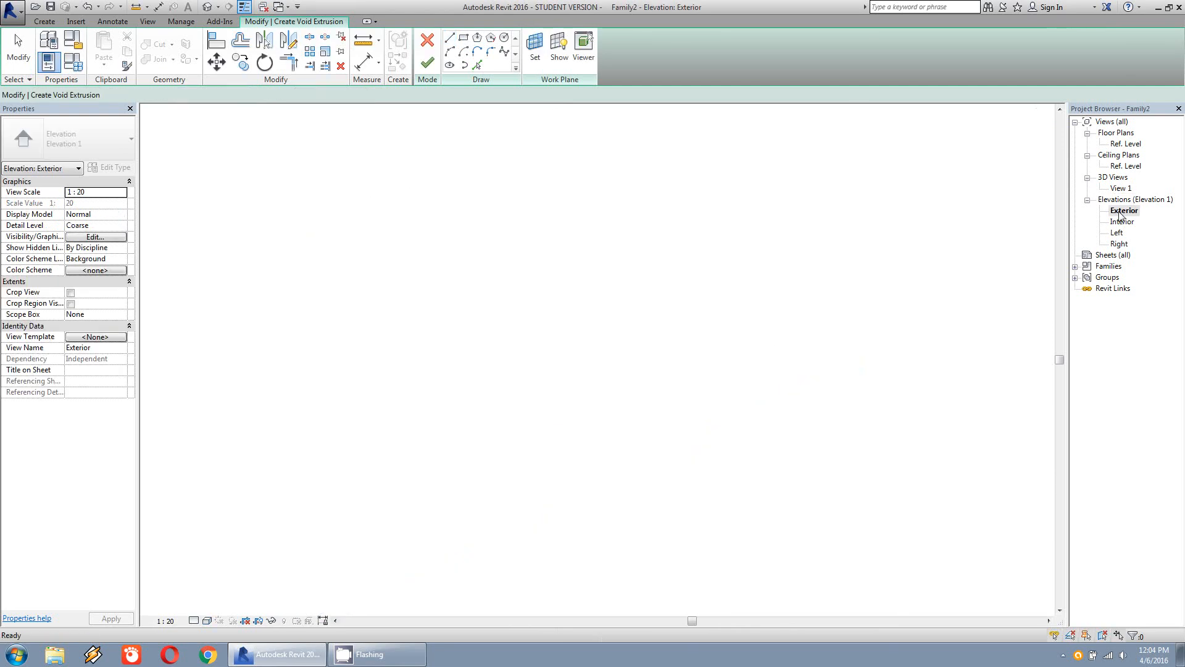
# - Sketch a rectangle about 748 by 1730 inside the door panel outline for the void
pyautogui.scroll(3, 554, 335)
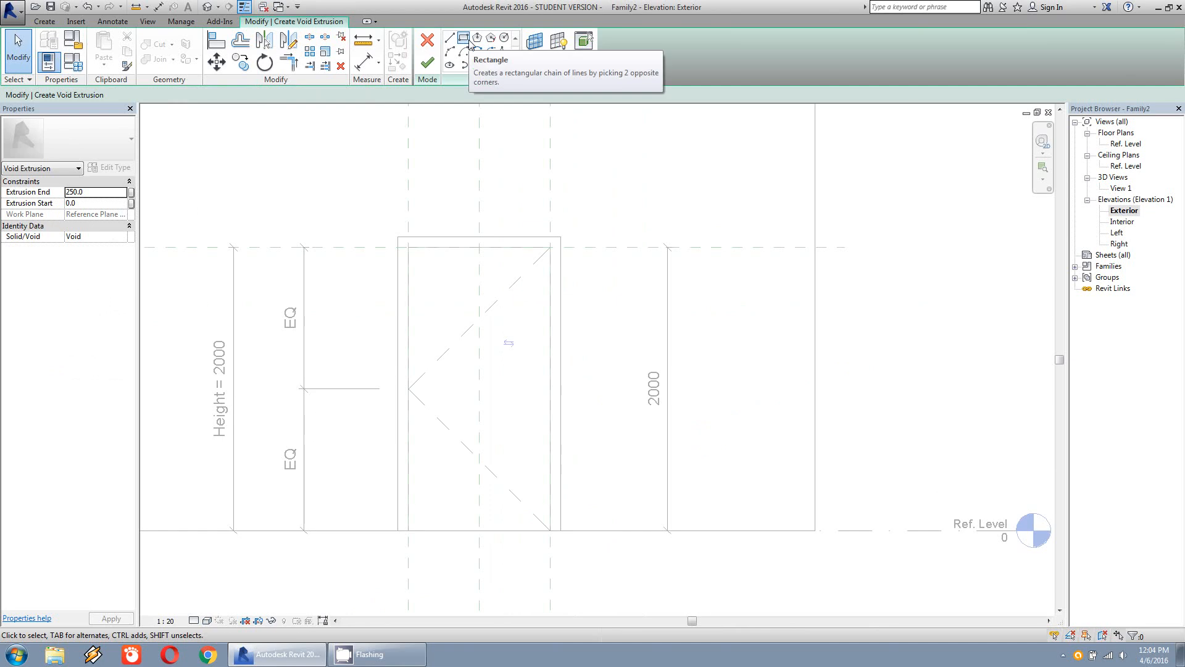
pyautogui.click(471, 42)
pyautogui.click(425, 266)
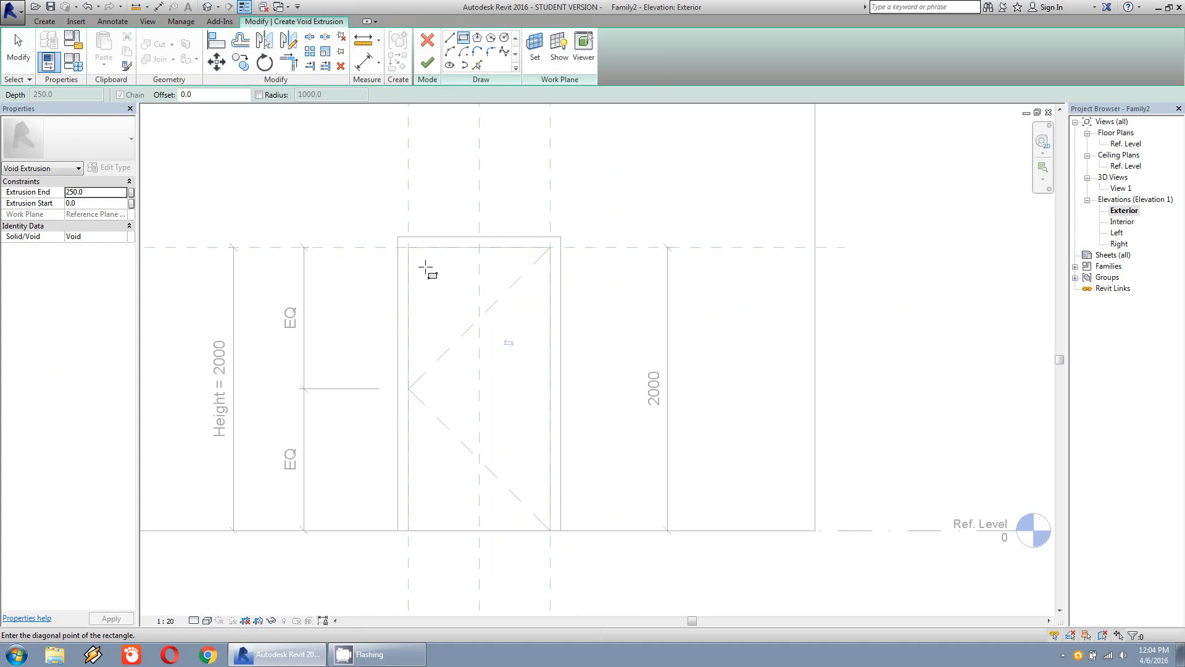
pyautogui.click(532, 512)
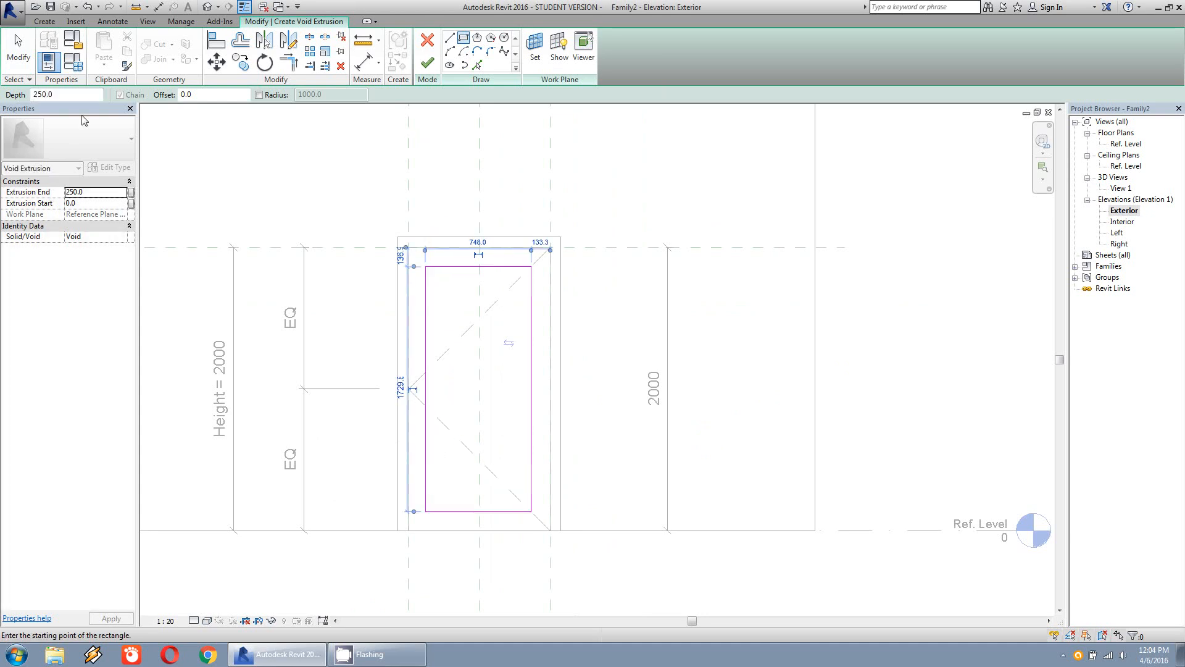
pyautogui.click(31, 63)
# - Dimension the gaps between the void rectangle's two vertical edges and the reference planes at the door jambs
pyautogui.click(363, 62)
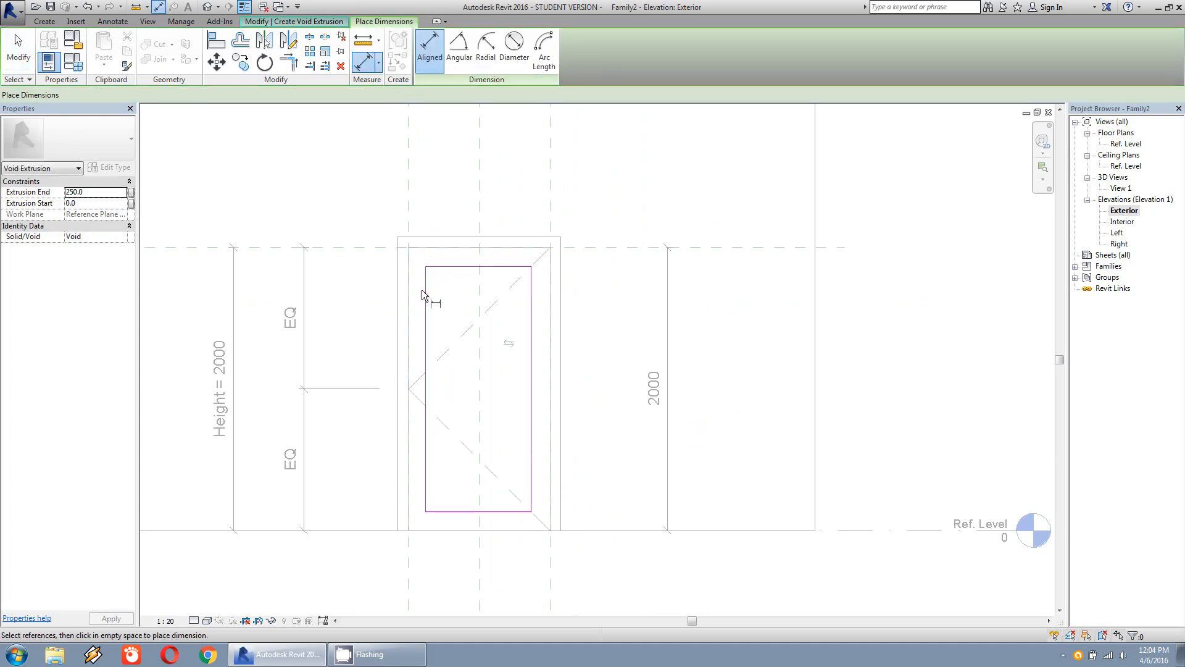
pyautogui.click(425, 291)
pyautogui.click(408, 291)
pyautogui.click(423, 200)
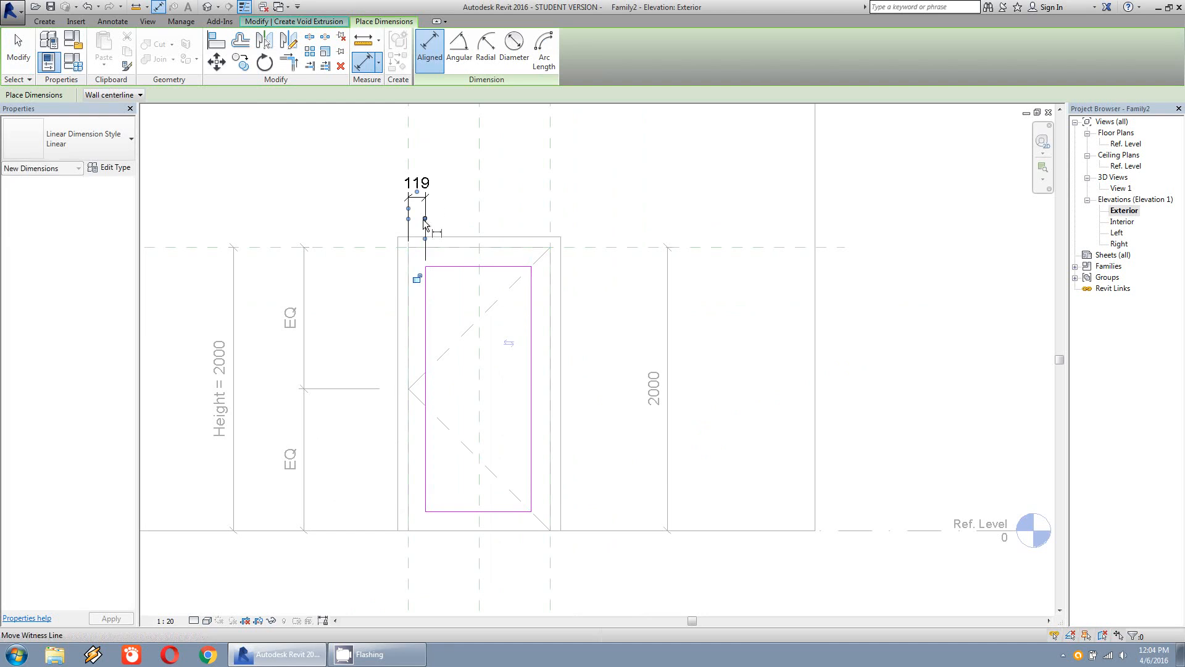
pyautogui.click(531, 308)
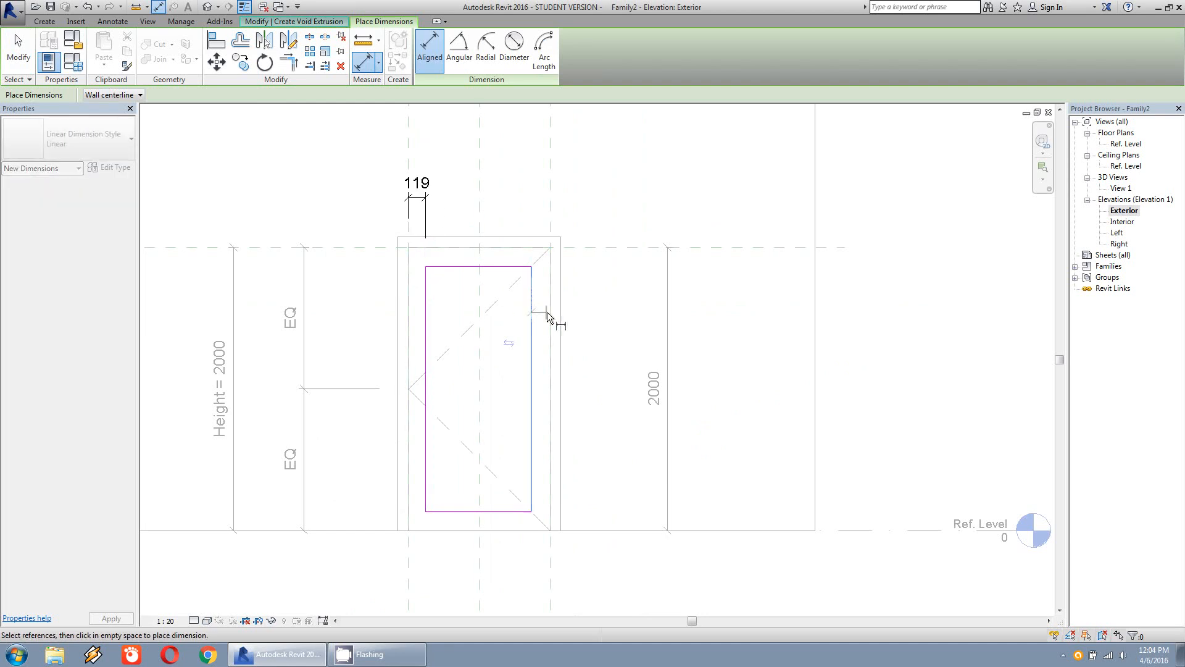
pyautogui.click(550, 313)
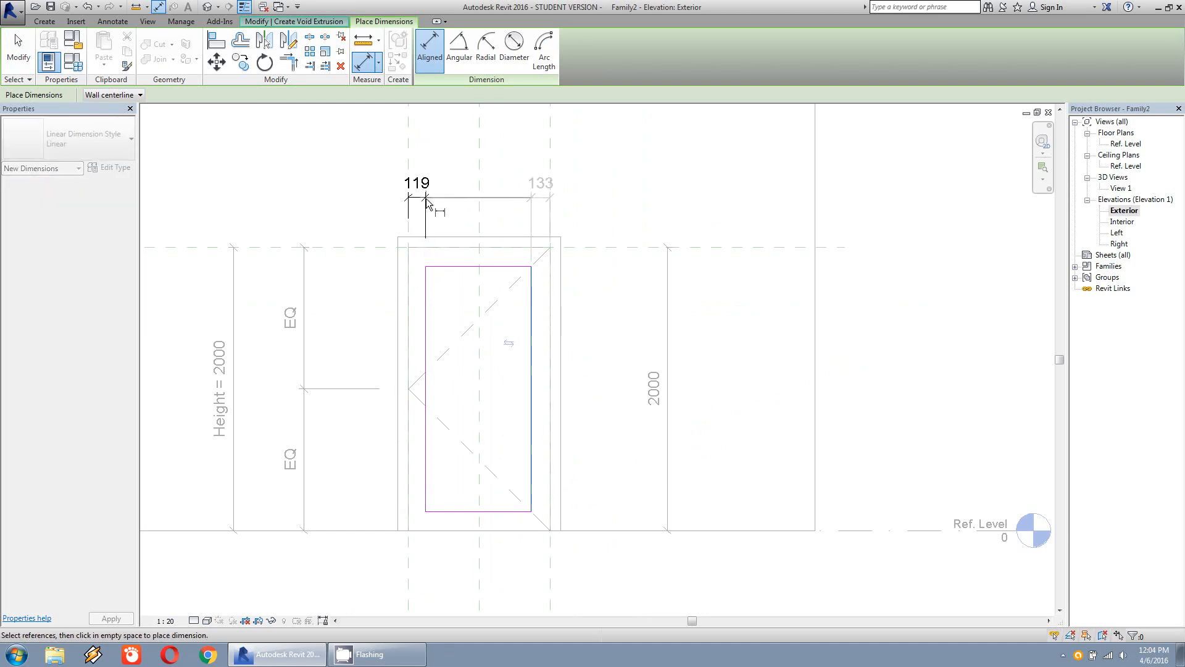
pyautogui.click(427, 201)
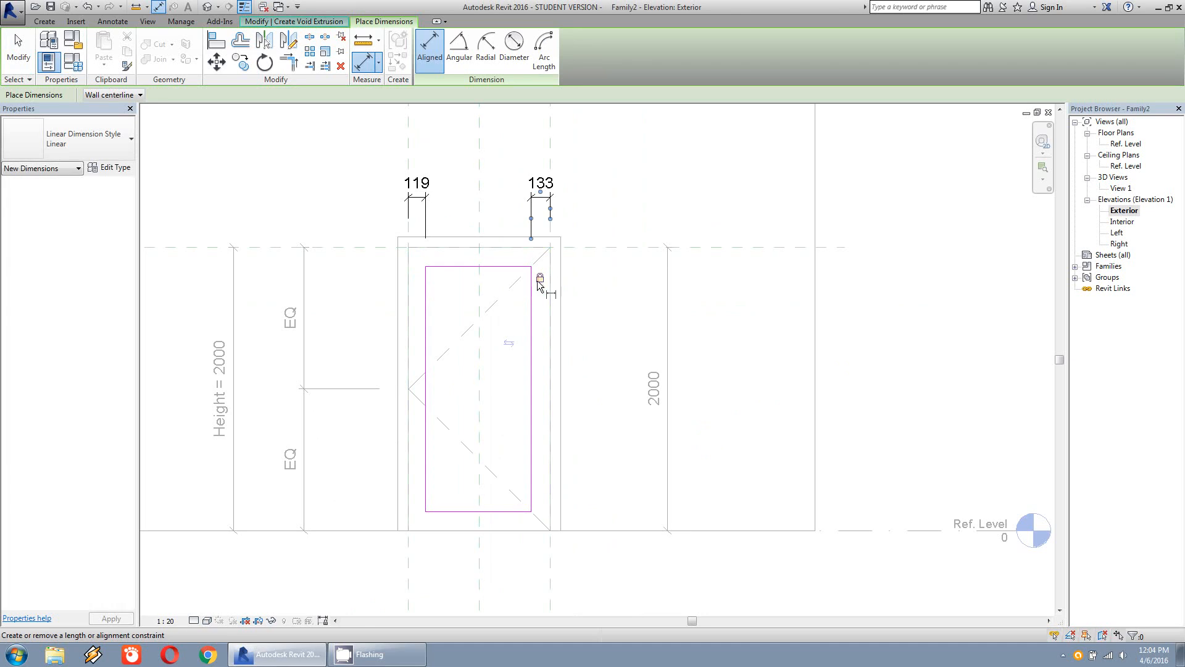
# - Dimension and lock the gaps from the void rectangle's top edge to the head reference plane and from its bottom edge to the Ref. Level
pyautogui.click(513, 270)
pyautogui.click(546, 249)
pyautogui.click(617, 271)
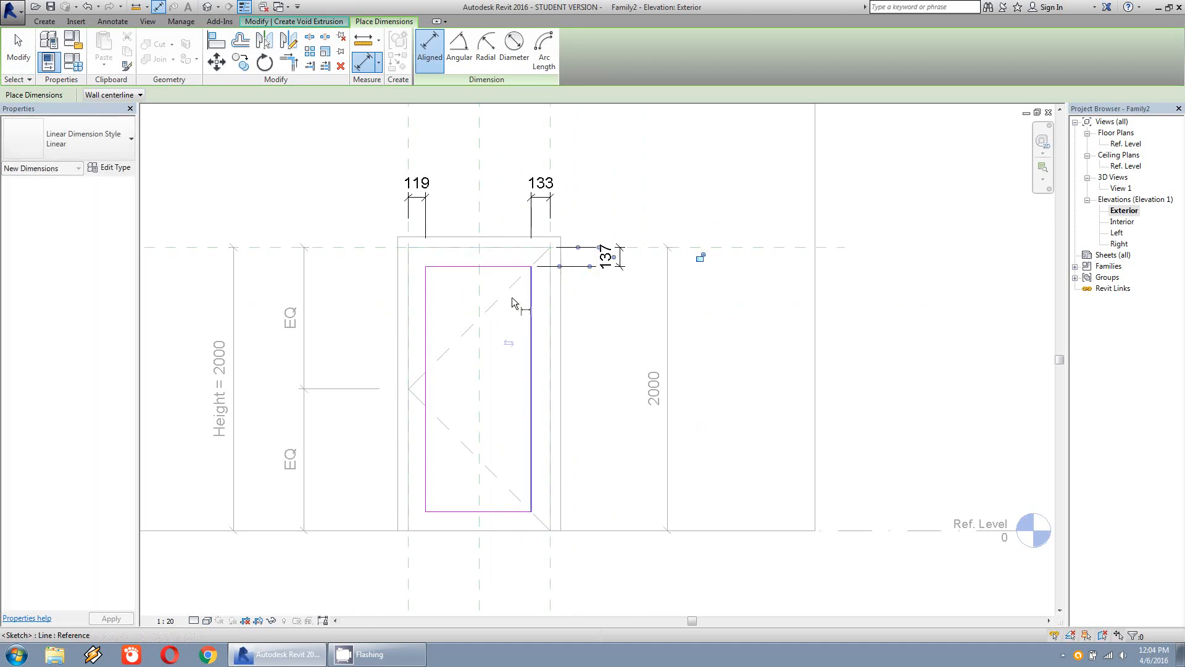
pyautogui.click(495, 512)
pyautogui.click(495, 519)
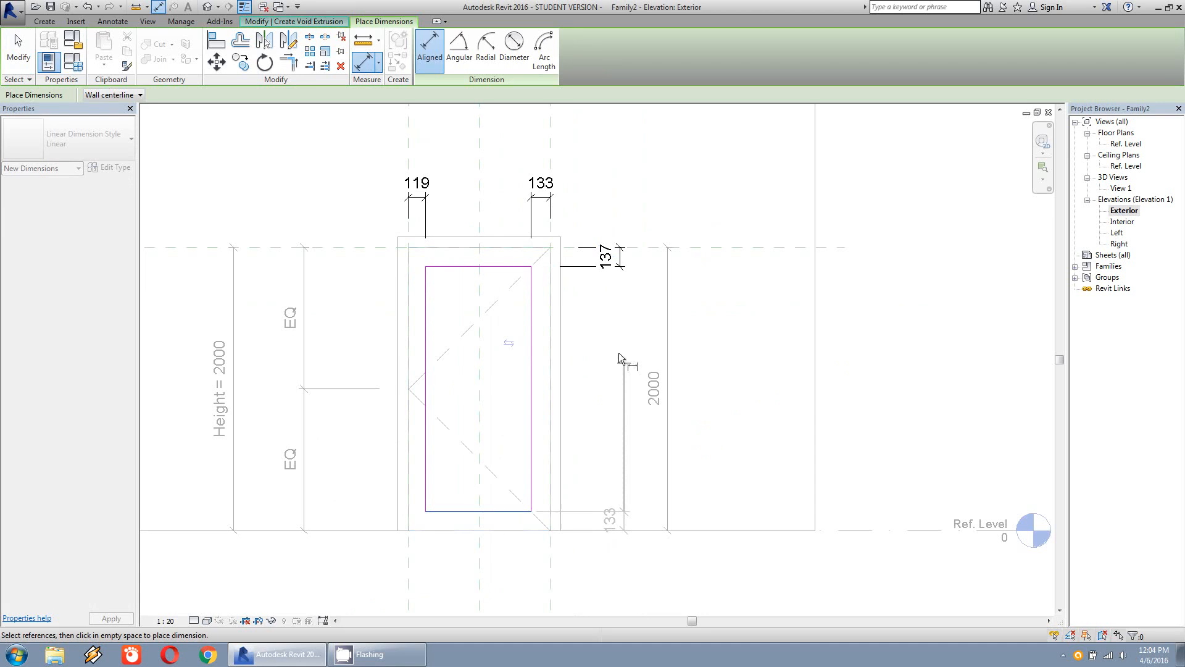
pyautogui.click(617, 395)
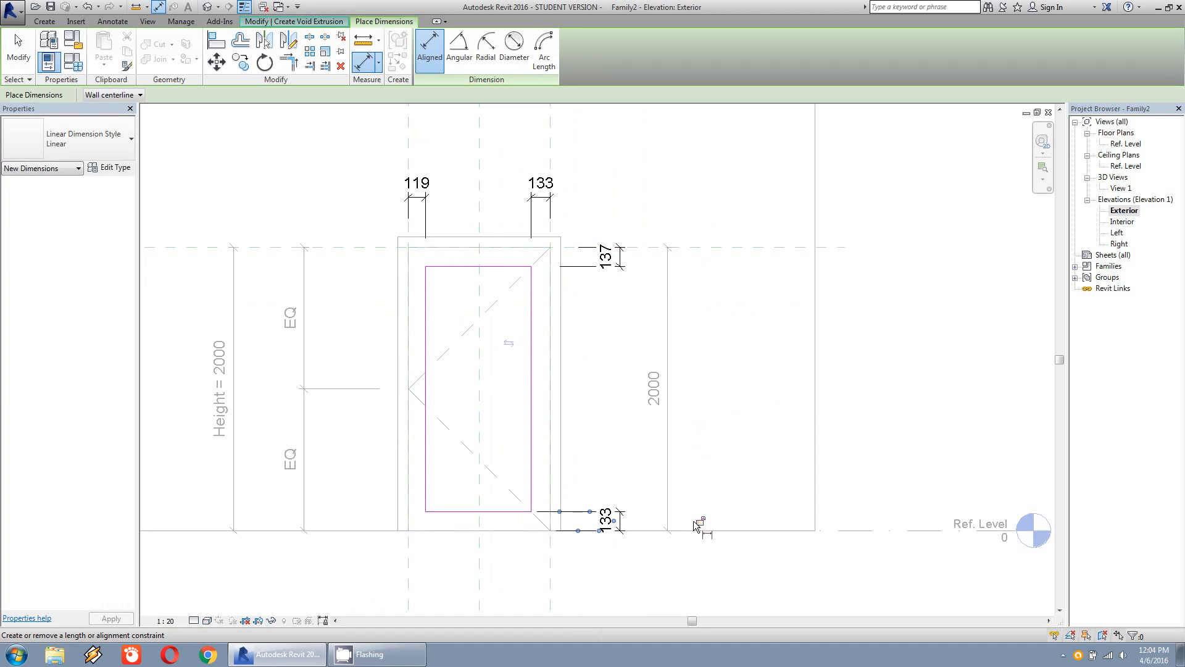
pyautogui.click(19, 50)
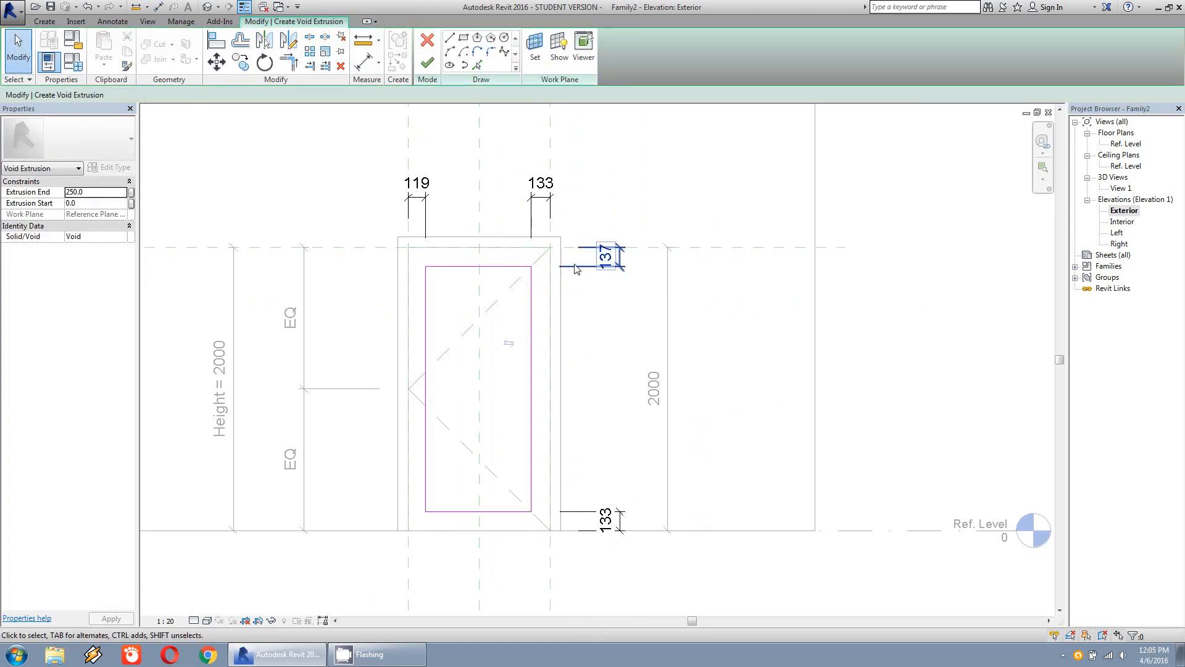
# - Add a length family parameter named list_pintu under Dimensions and set its value to 200
pyautogui.click(579, 270)
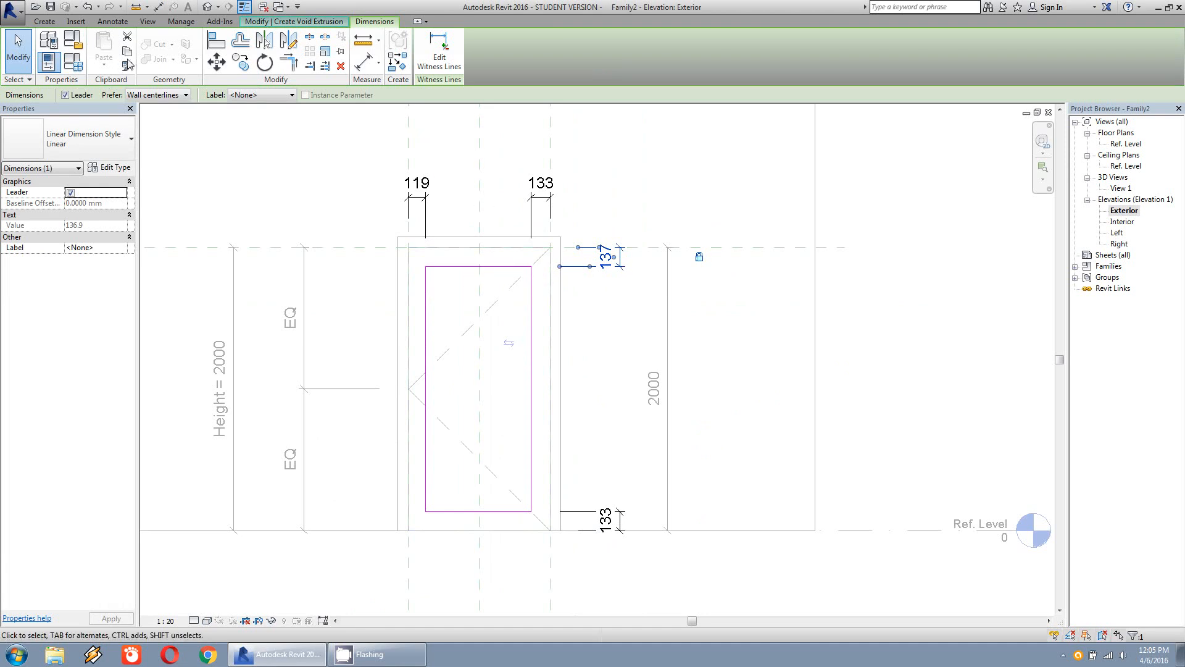
pyautogui.click(72, 62)
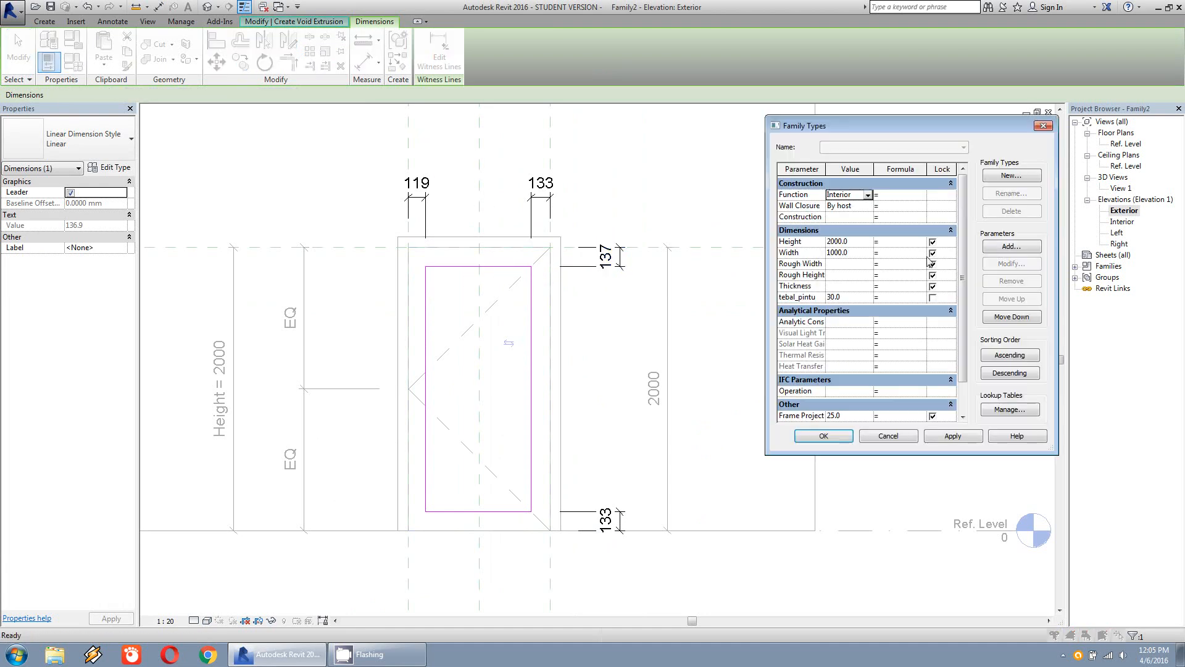
pyautogui.click(999, 247)
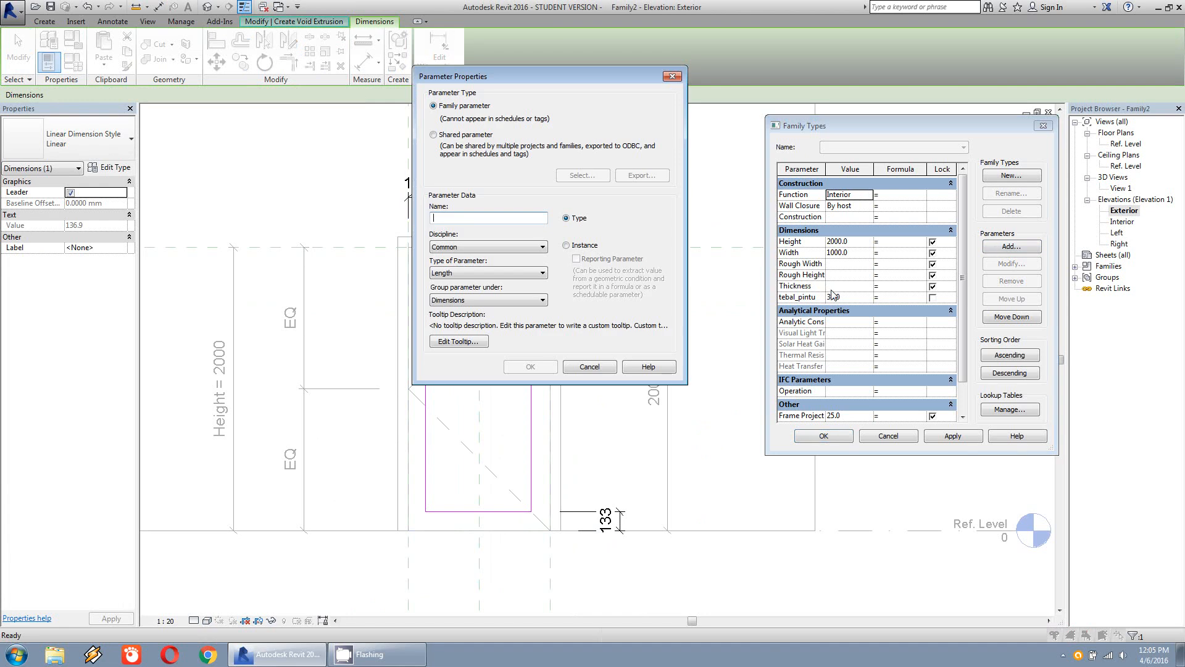
pyautogui.write('list_pintu')
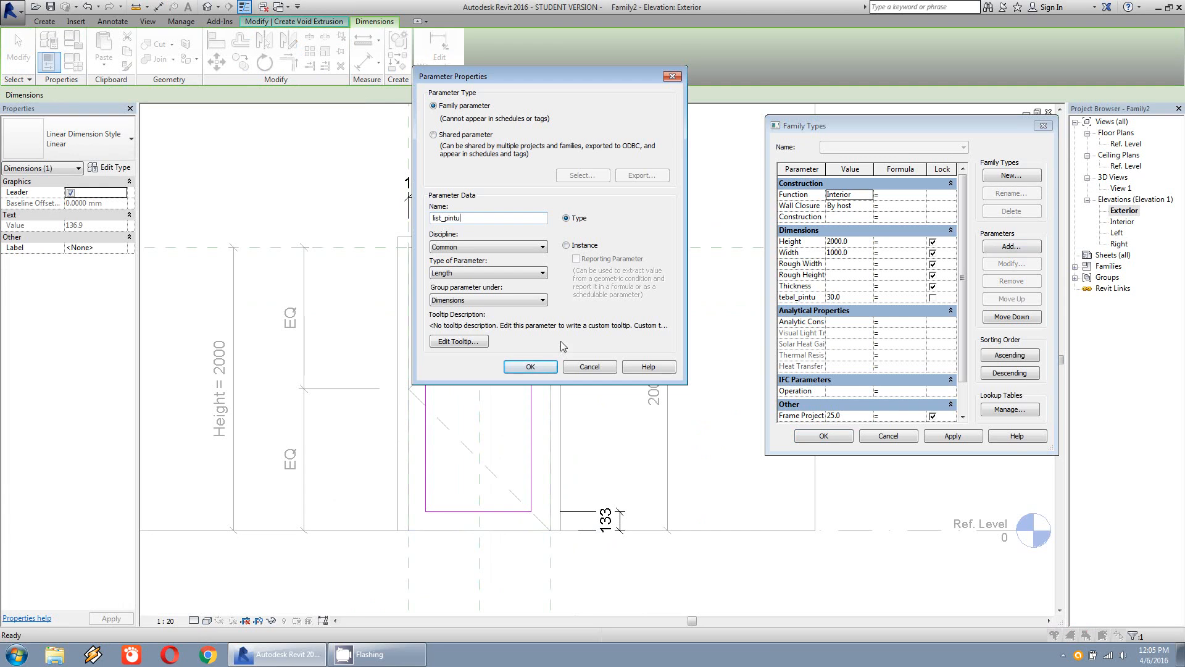
pyautogui.click(531, 366)
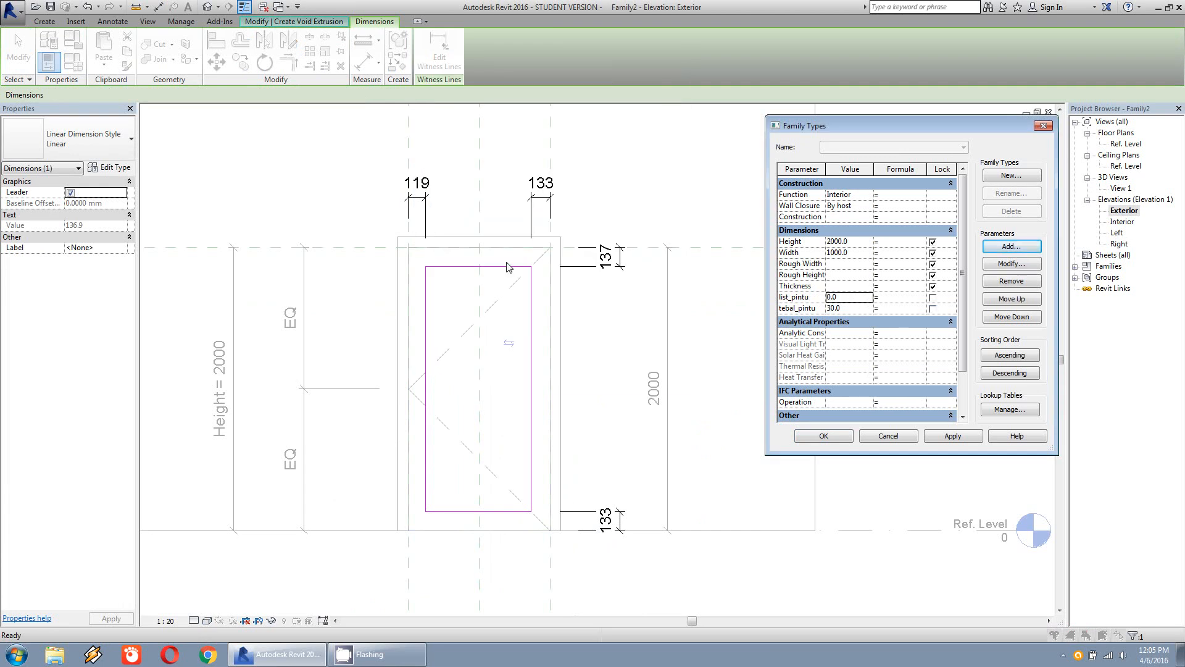
pyautogui.click(852, 300)
pyautogui.click(828, 434)
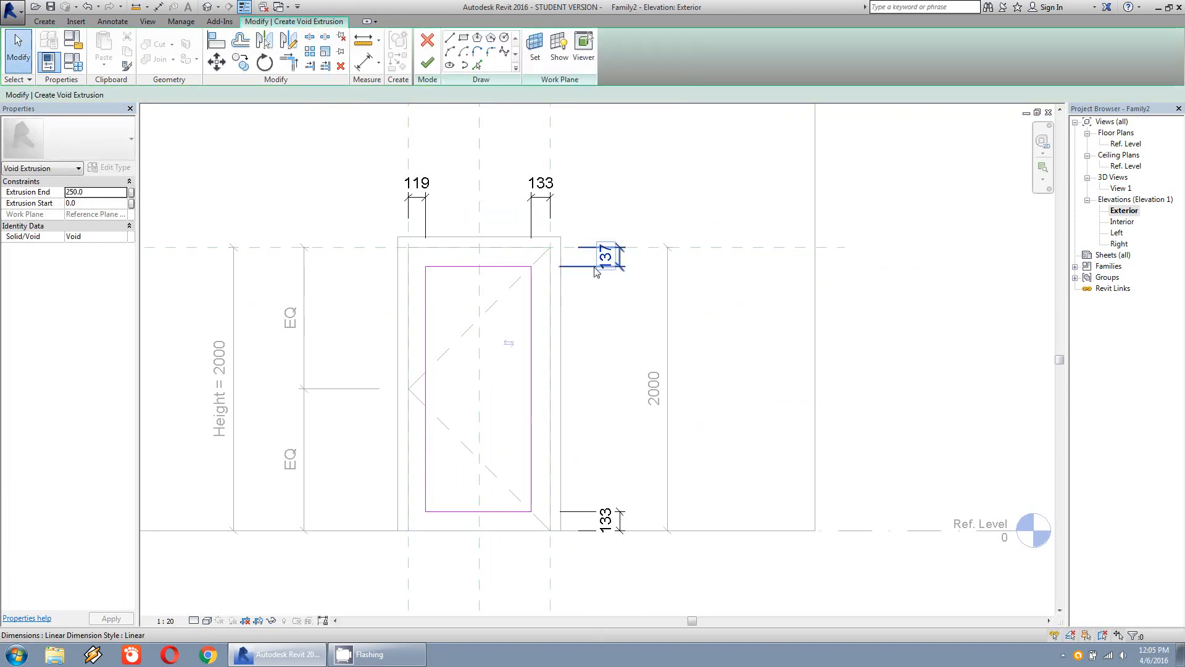
# - Label the void rectangle's top and right gap dimensions with the list_pintu parameter
pyautogui.click(595, 267)
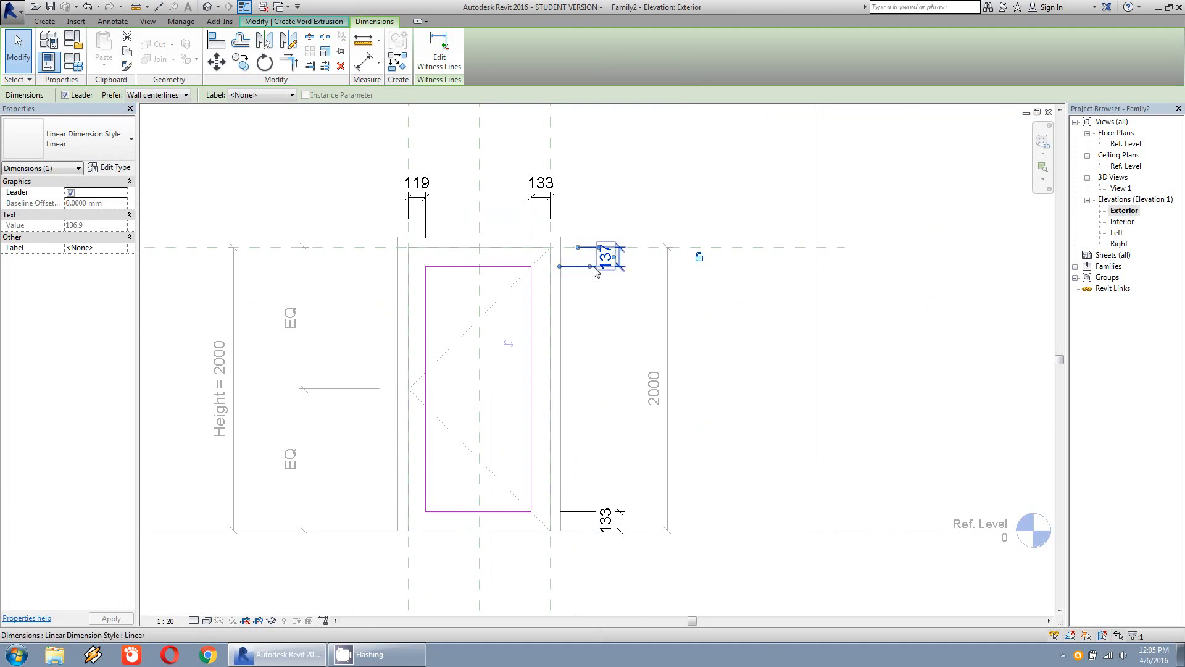
pyautogui.click(263, 97)
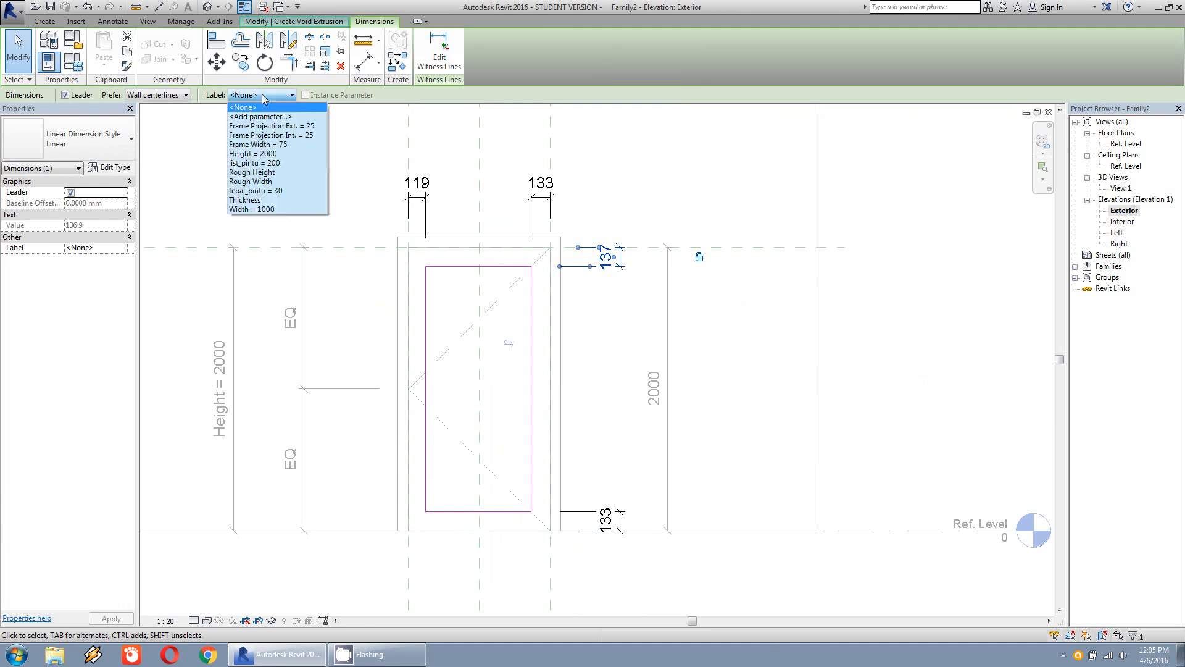
pyautogui.click(253, 163)
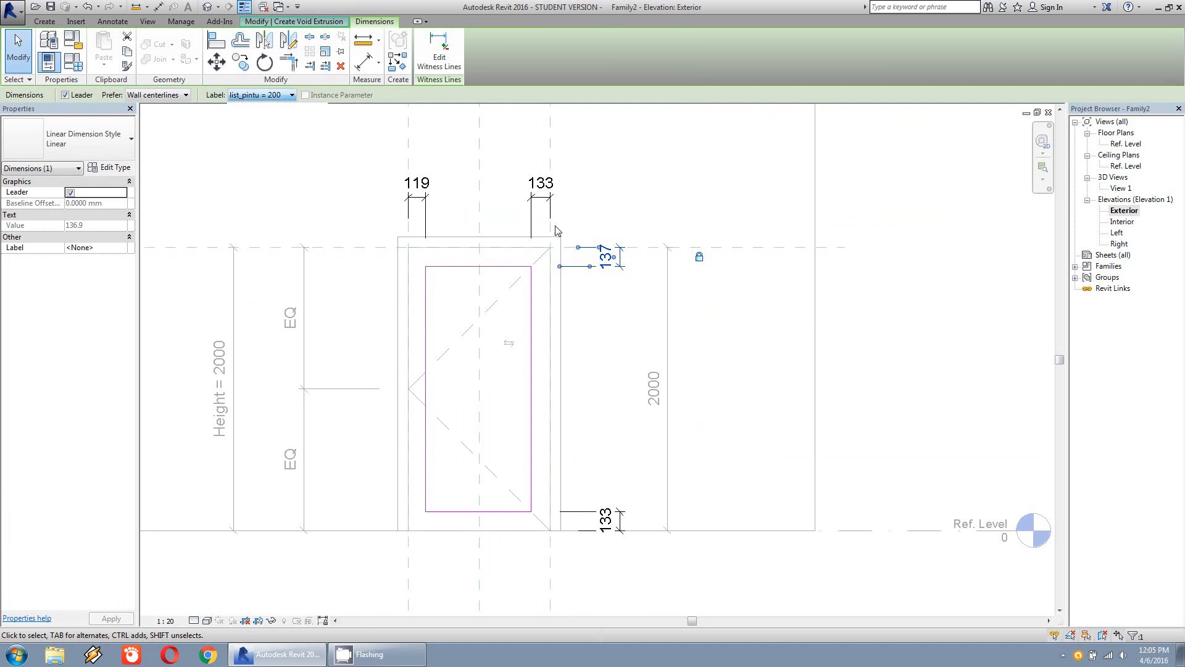
pyautogui.click(532, 213)
pyautogui.click(275, 96)
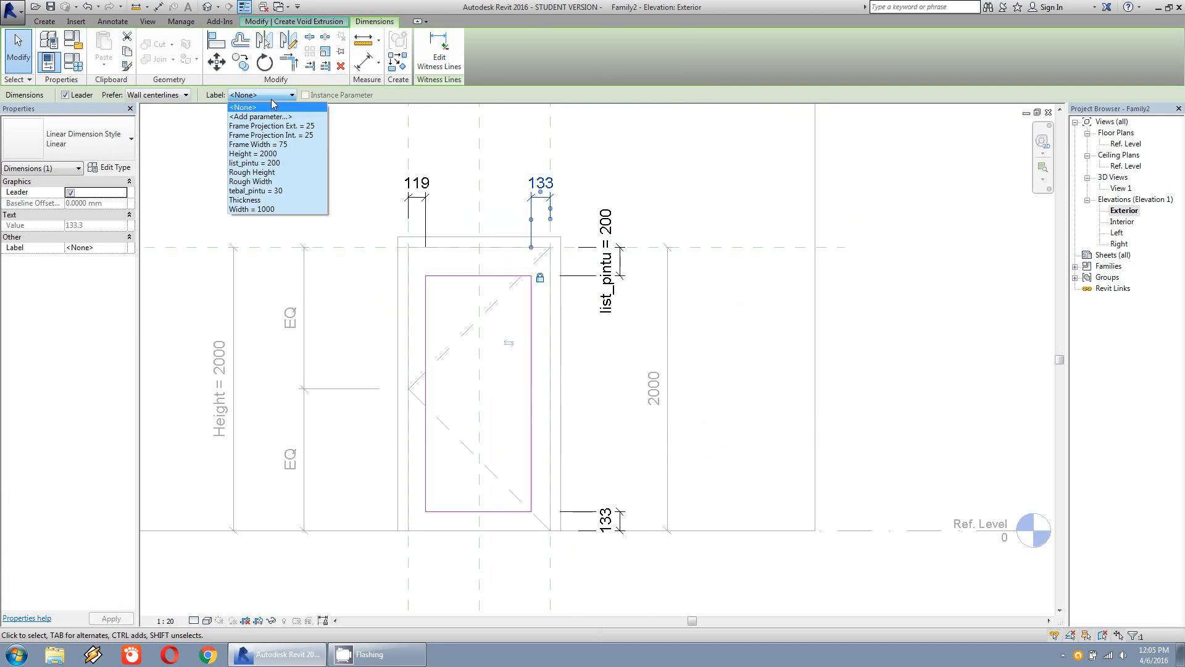
pyautogui.click(253, 162)
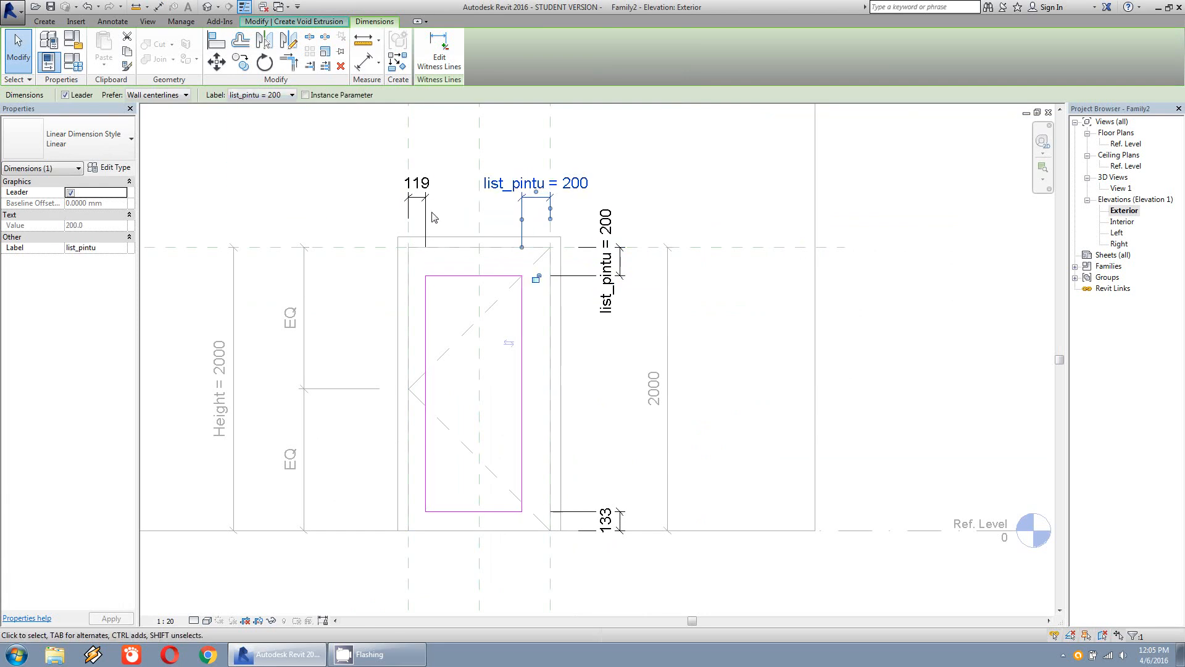
# - Label the void rectangle's left and bottom gap dimensions with the list_pintu parameter
pyautogui.click(426, 199)
pyautogui.click(263, 95)
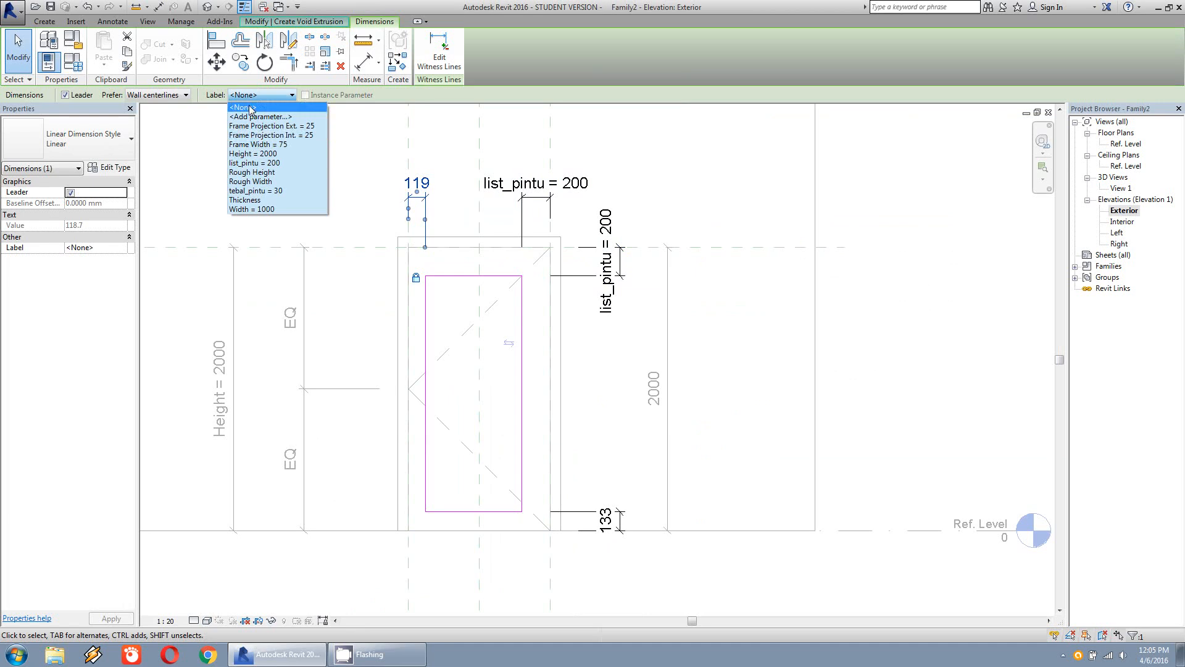
pyautogui.click(253, 163)
pyautogui.click(583, 512)
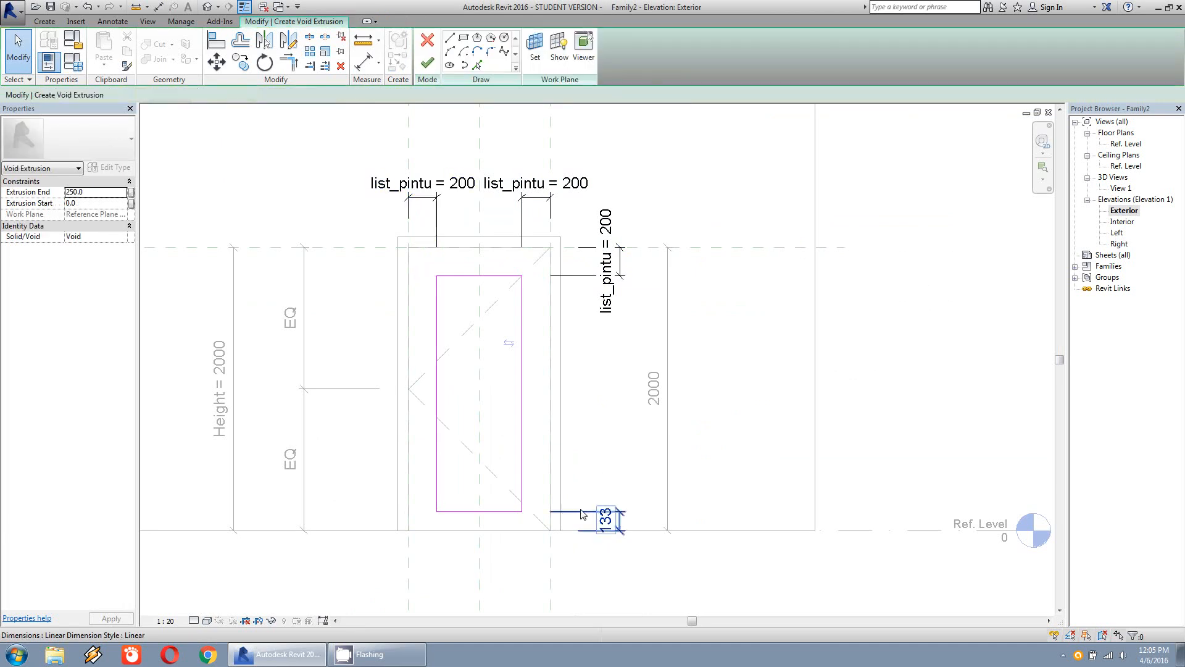
pyautogui.click(262, 95)
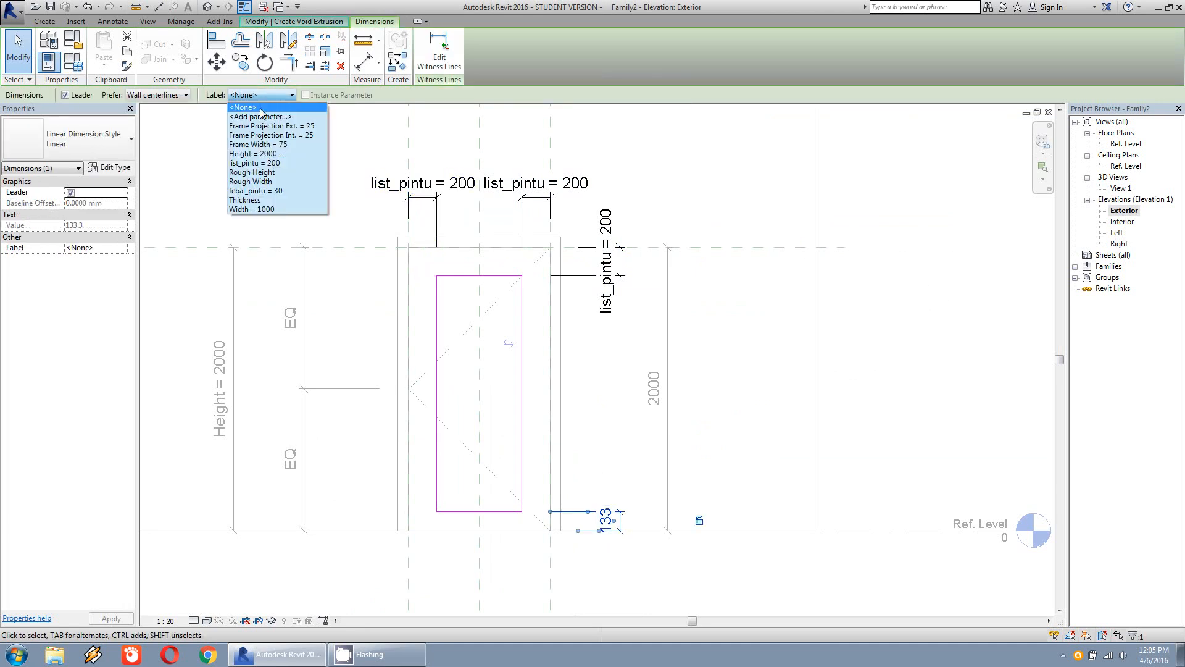
pyautogui.click(253, 163)
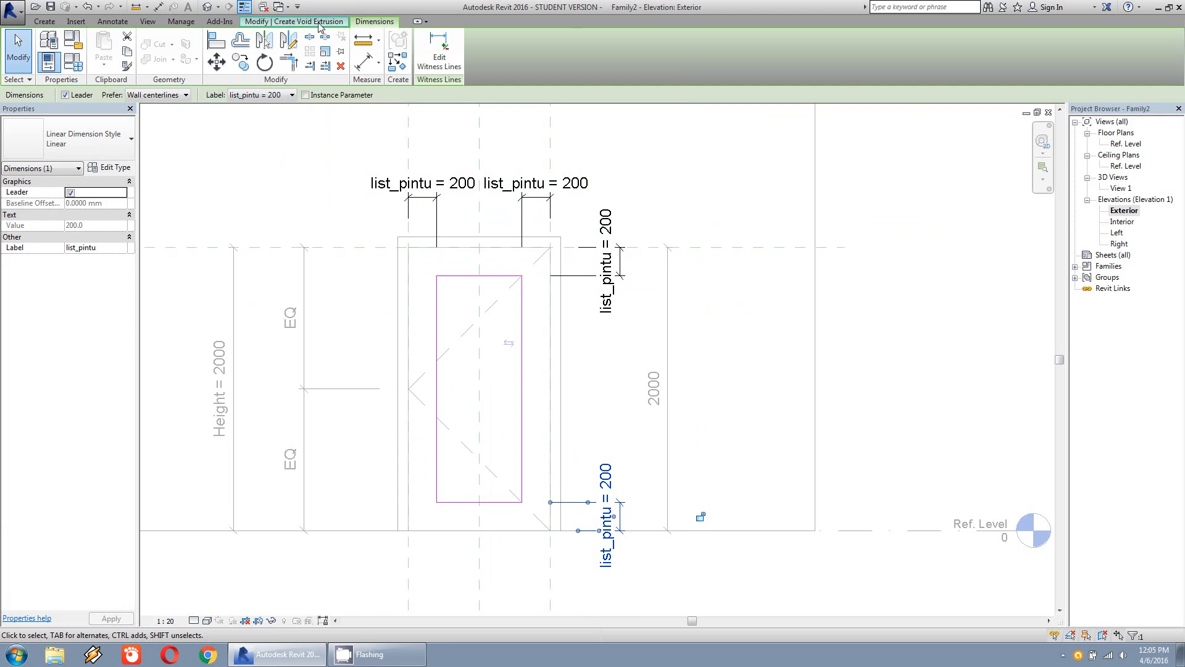
# - Finish the void extrusion and inspect the opening through the door panel from both sides in the 3D view
pyautogui.click(294, 21)
pyautogui.click(427, 62)
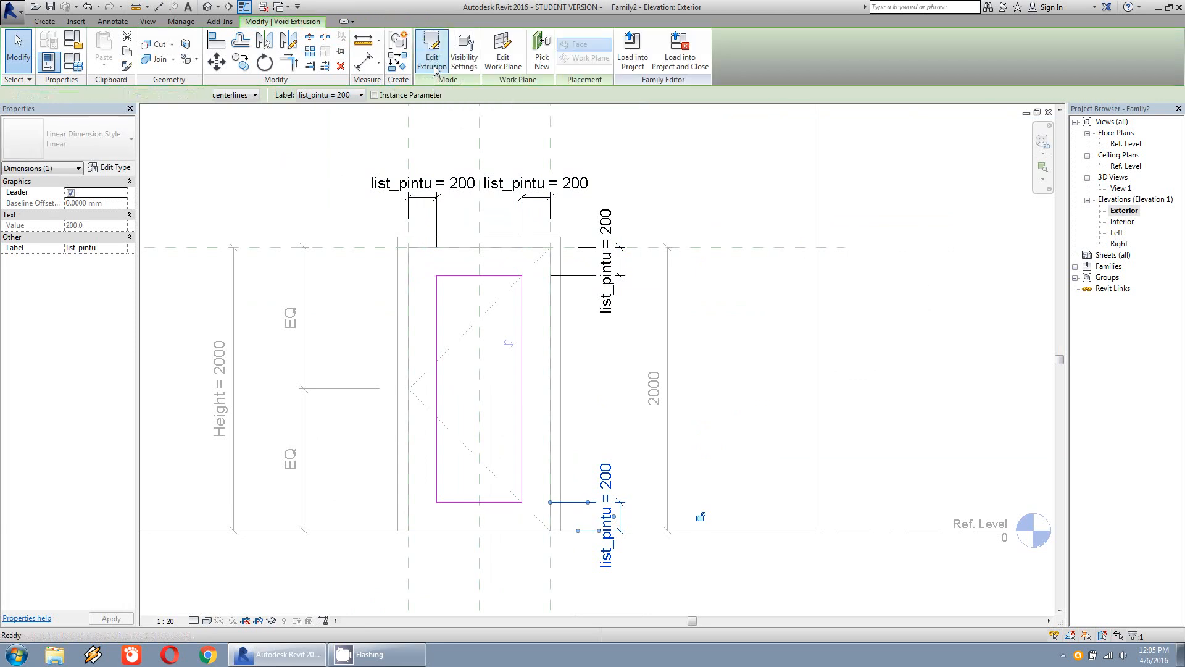
pyautogui.doubleClick(1119, 188)
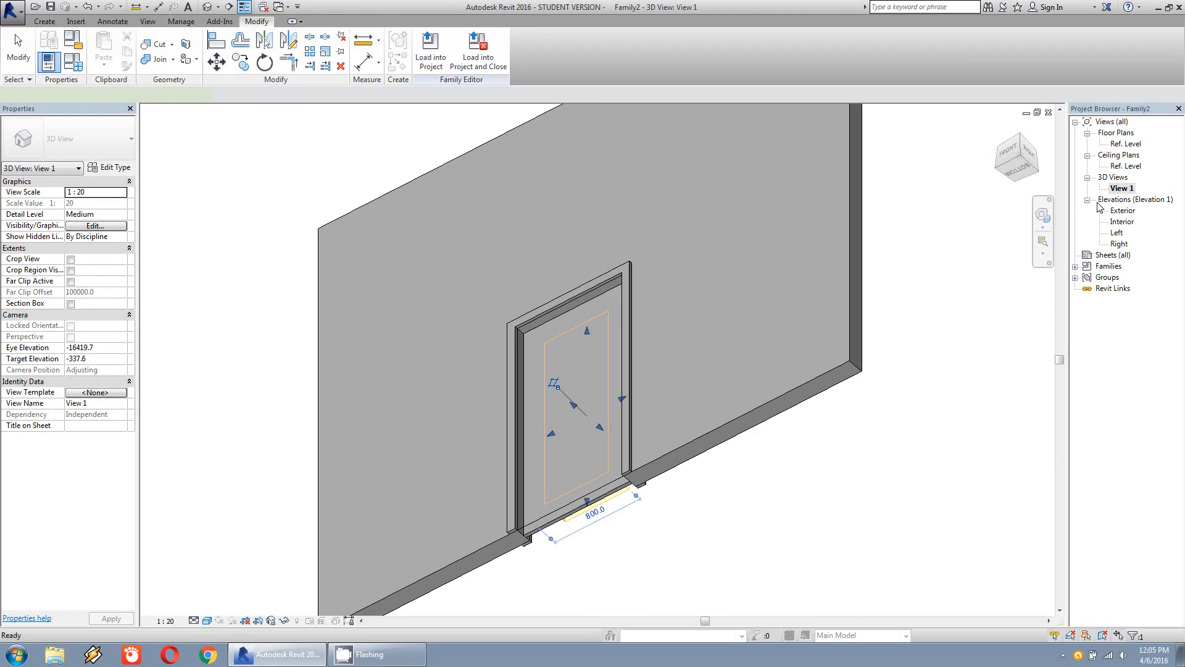
pyautogui.keyDown('shift'); pyautogui.moveTo(699, 333); pyautogui.dragTo(418, 445, button='middle'); pyautogui.keyUp('shift')
pyautogui.click(266, 428)
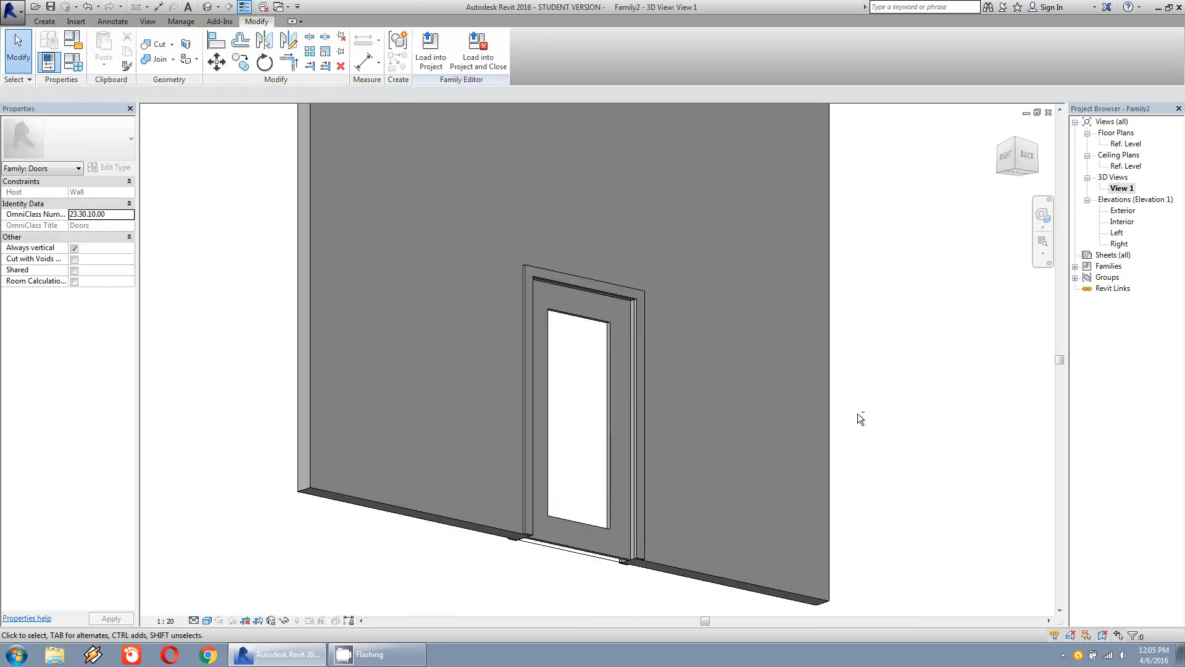
pyautogui.keyDown('shift'); pyautogui.moveTo(860, 416); pyautogui.dragTo(956, 417, button='middle'); pyautogui.keyUp('shift')
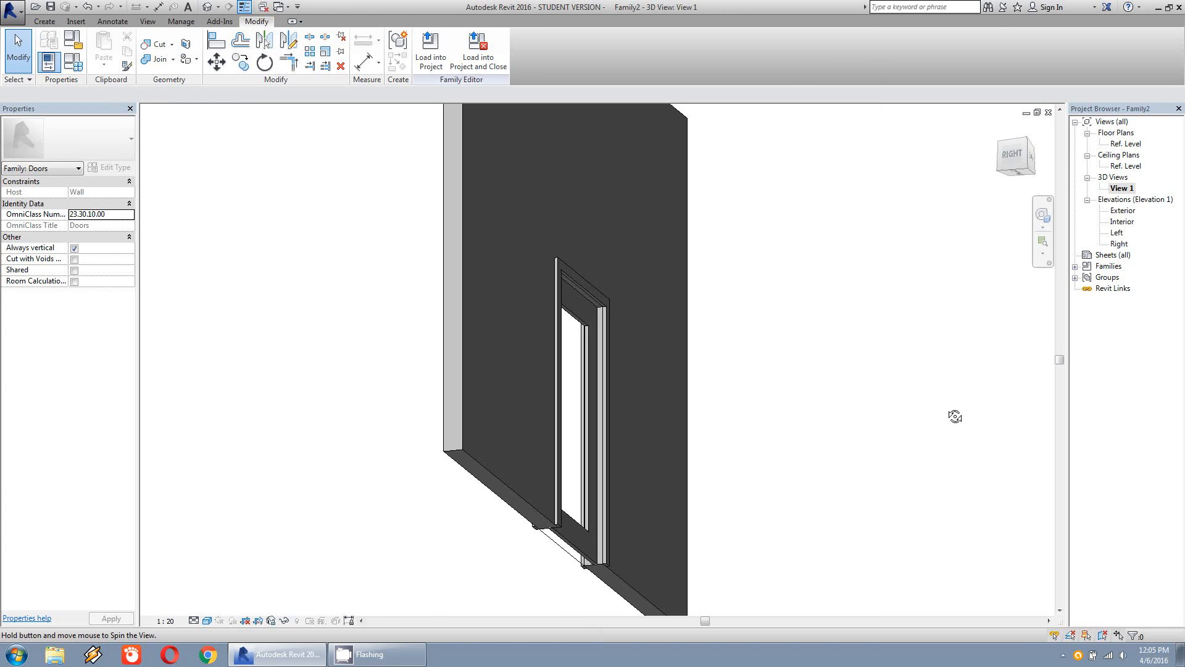
pyautogui.keyDown('shift'); pyautogui.moveTo(805, 423); pyautogui.dragTo(469, 488, button='middle'); pyautogui.keyUp('shift')
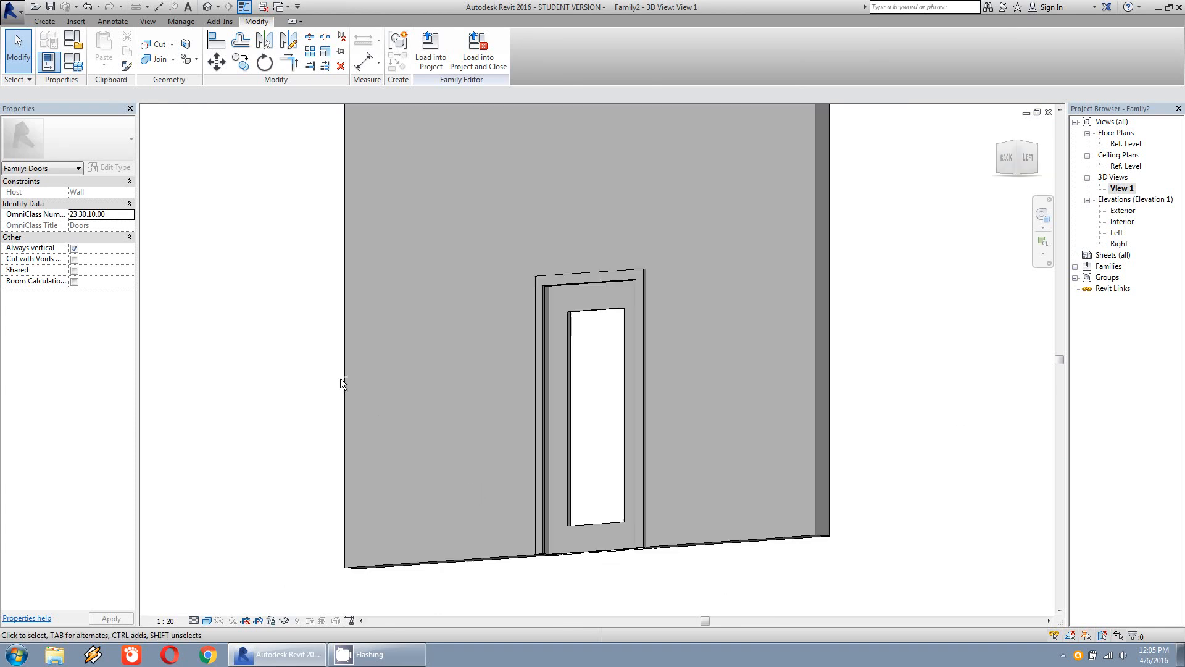
pyautogui.moveTo(714, 342); pyautogui.dragTo(611, 432, button='middle')
pyautogui.scroll(1, 632, 329)
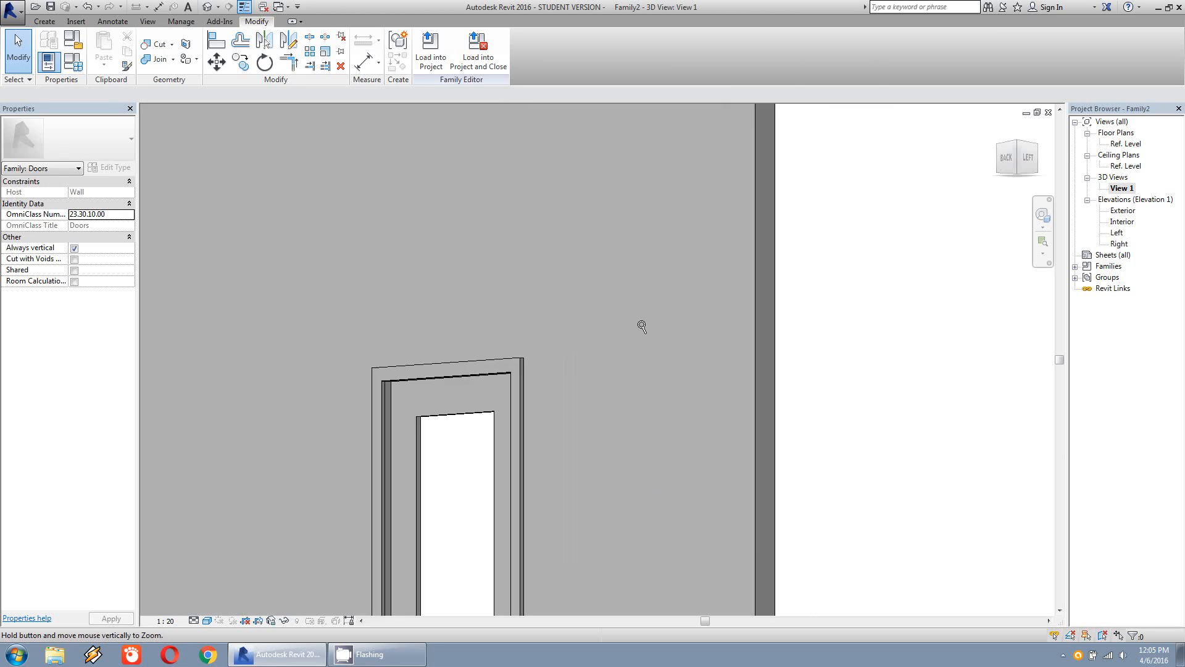
pyautogui.keyDown('shift'); pyautogui.moveTo(644, 359); pyautogui.dragTo(493, 393, button='middle'); pyautogui.keyUp('shift')
pyautogui.scroll(-2, 584, 435)
# - Open the Ref. Level floor plan and examine the void extrusion's depth relative to the door panel
pyautogui.doubleClick(1126, 145)
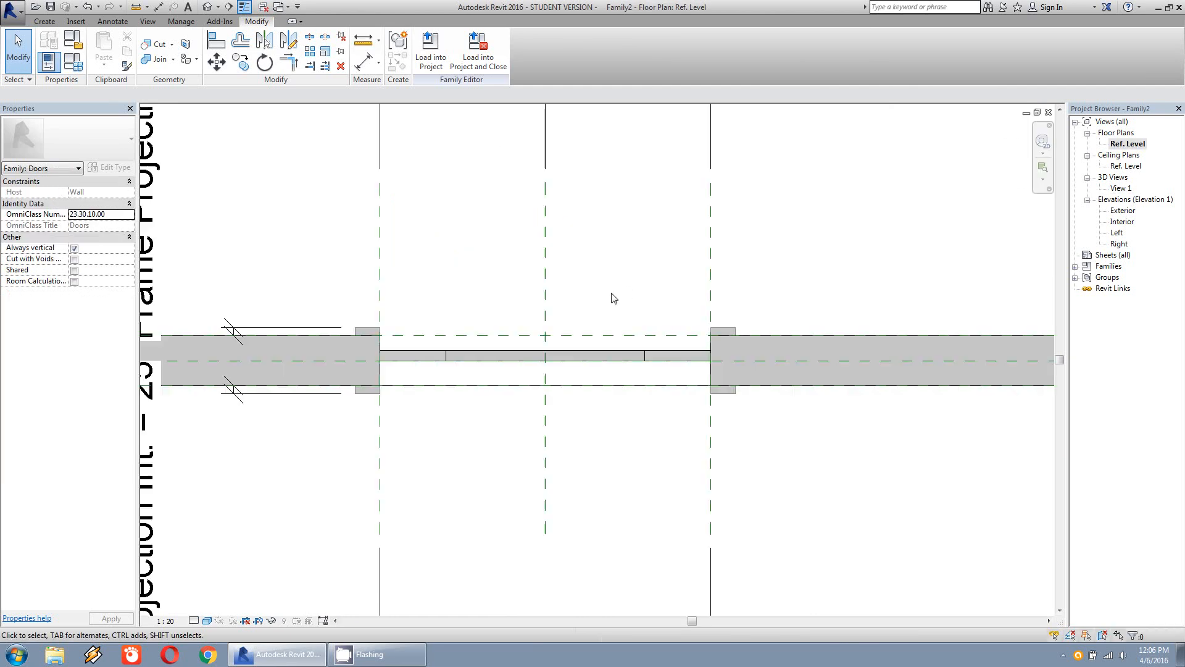
pyautogui.scroll(-2, 597, 357)
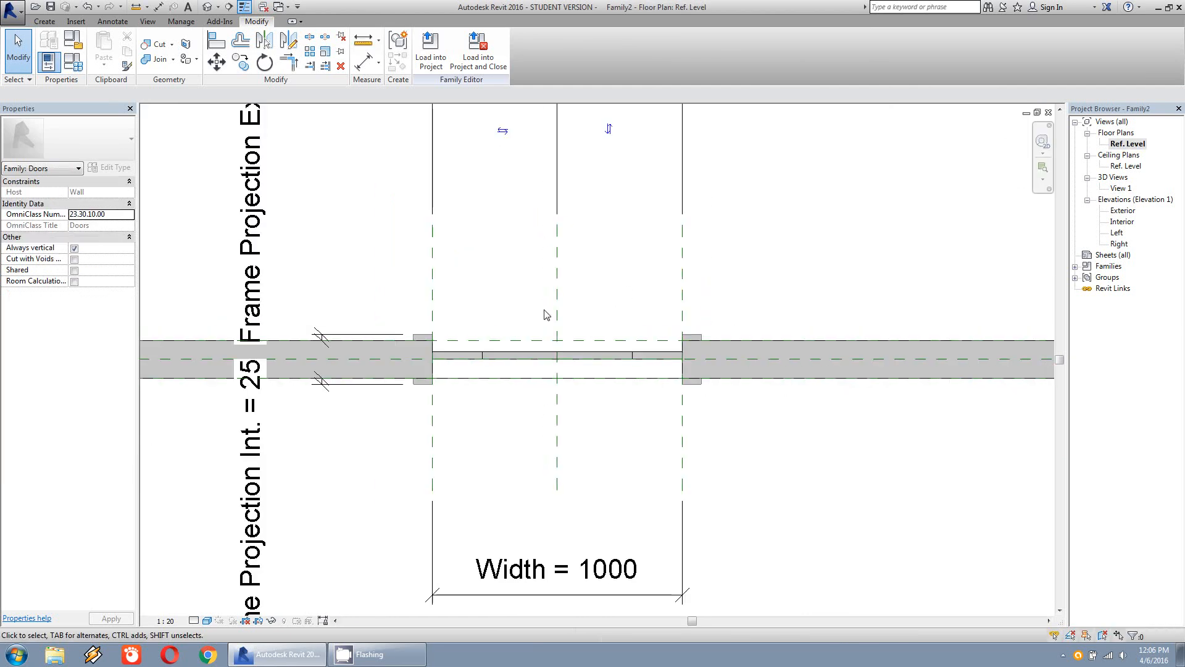
pyautogui.click(487, 363)
pyautogui.scroll(3, 485, 358)
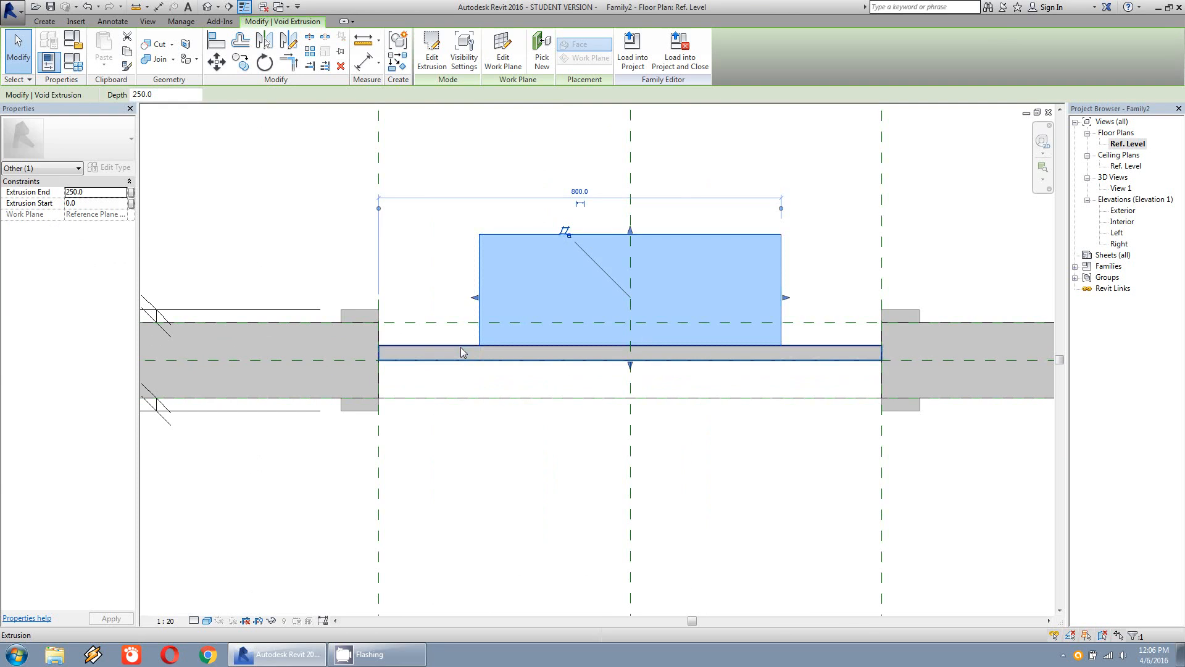
pyautogui.click(482, 306)
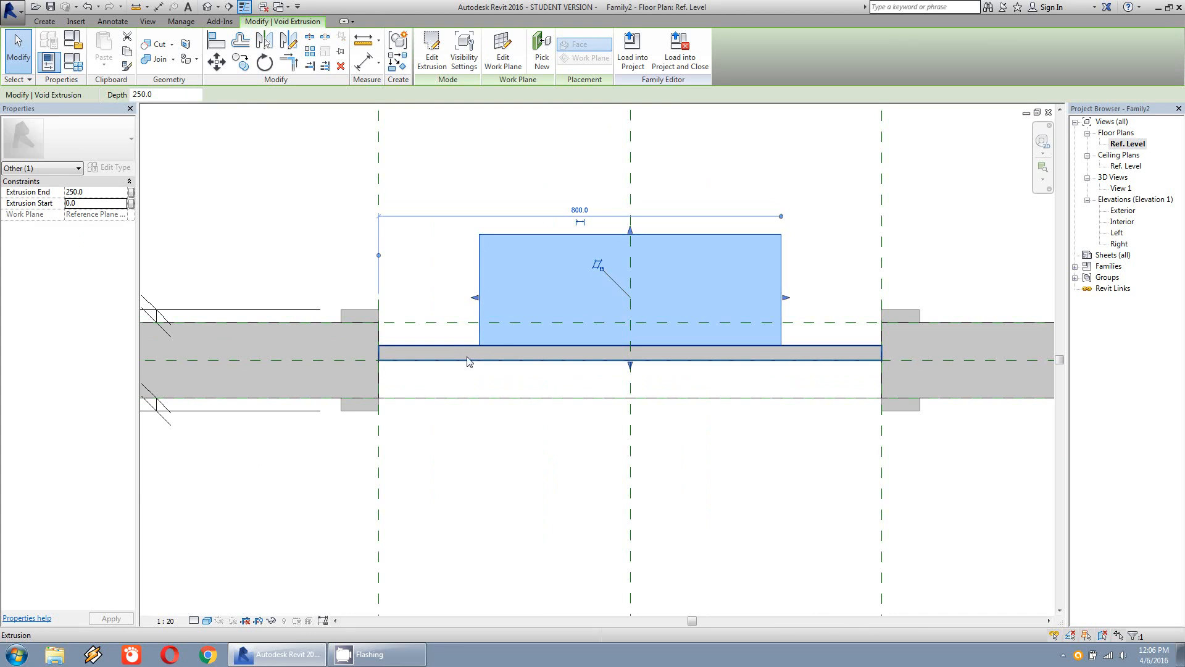
# - Add a length family parameter named lubang_pintu under Dimensions with the formula 2*tebal_pintu
pyautogui.click(74, 62)
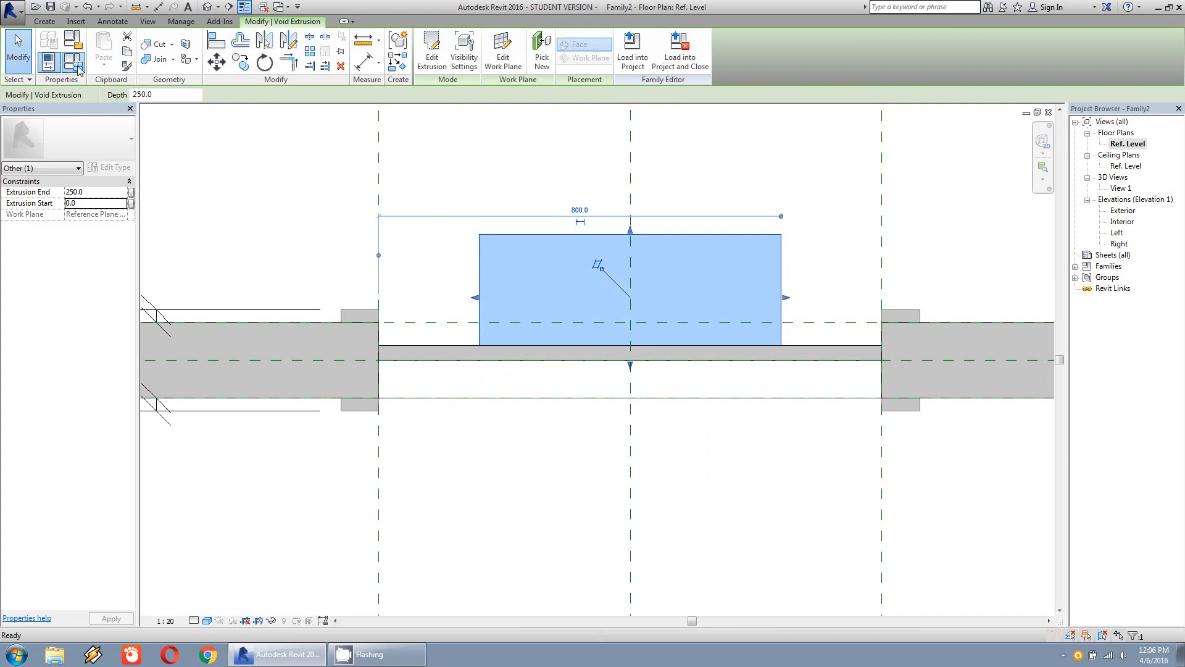
pyautogui.click(1009, 248)
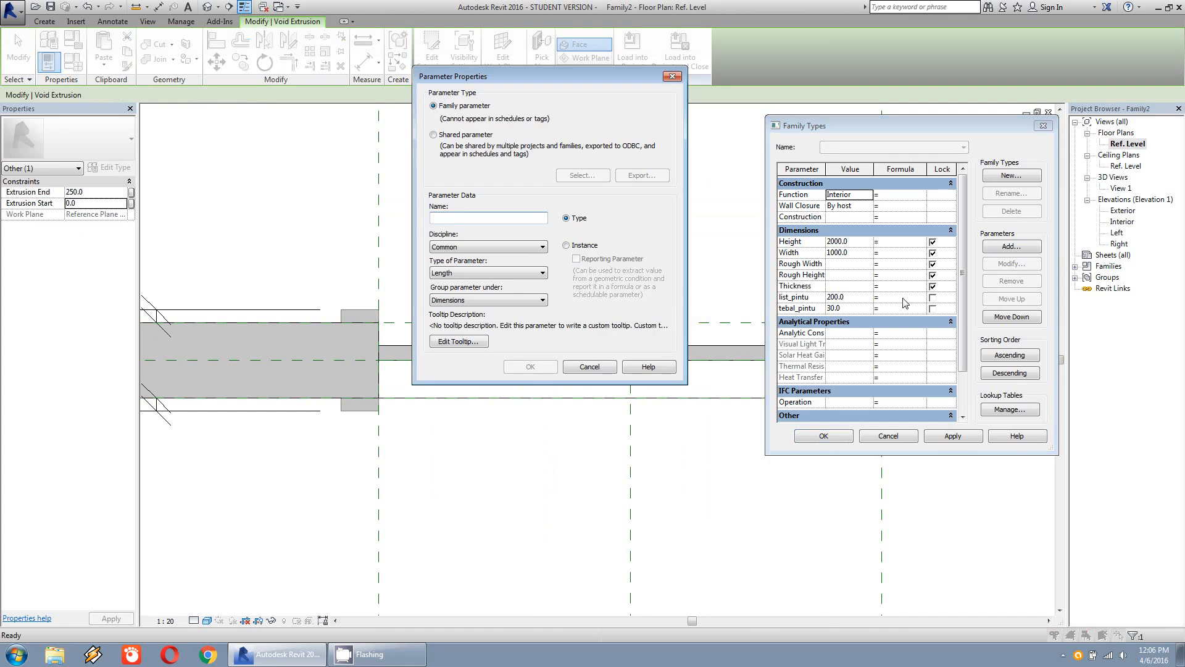
pyautogui.write('lubang_pintu')
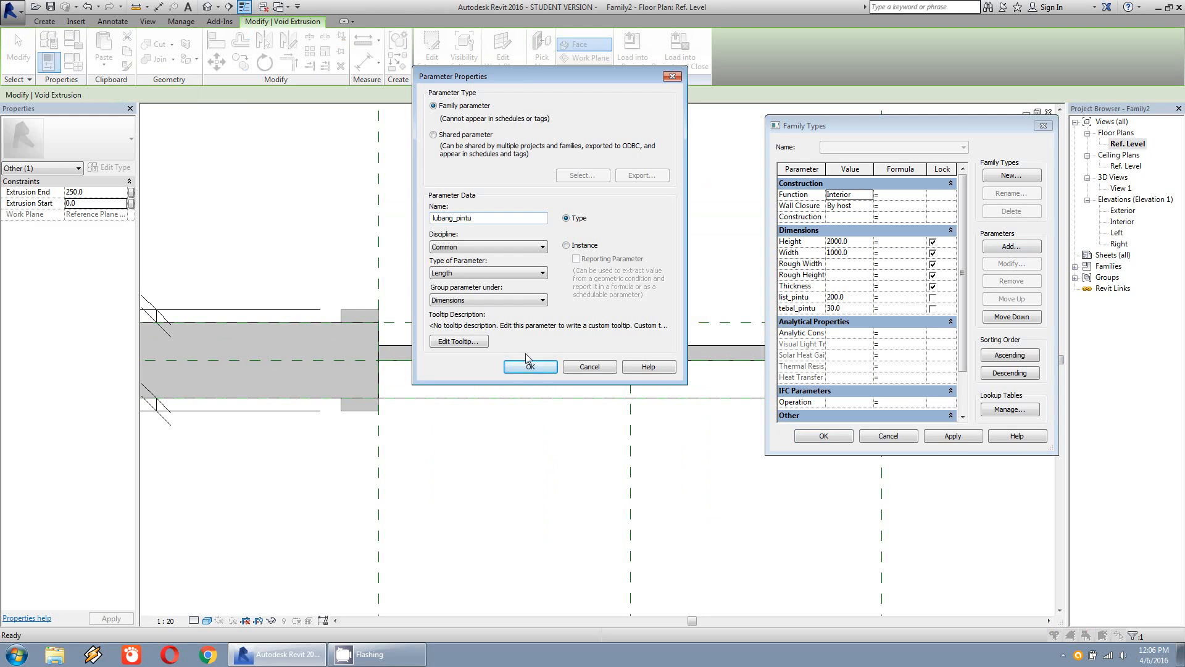
pyautogui.click(529, 365)
pyautogui.click(892, 310)
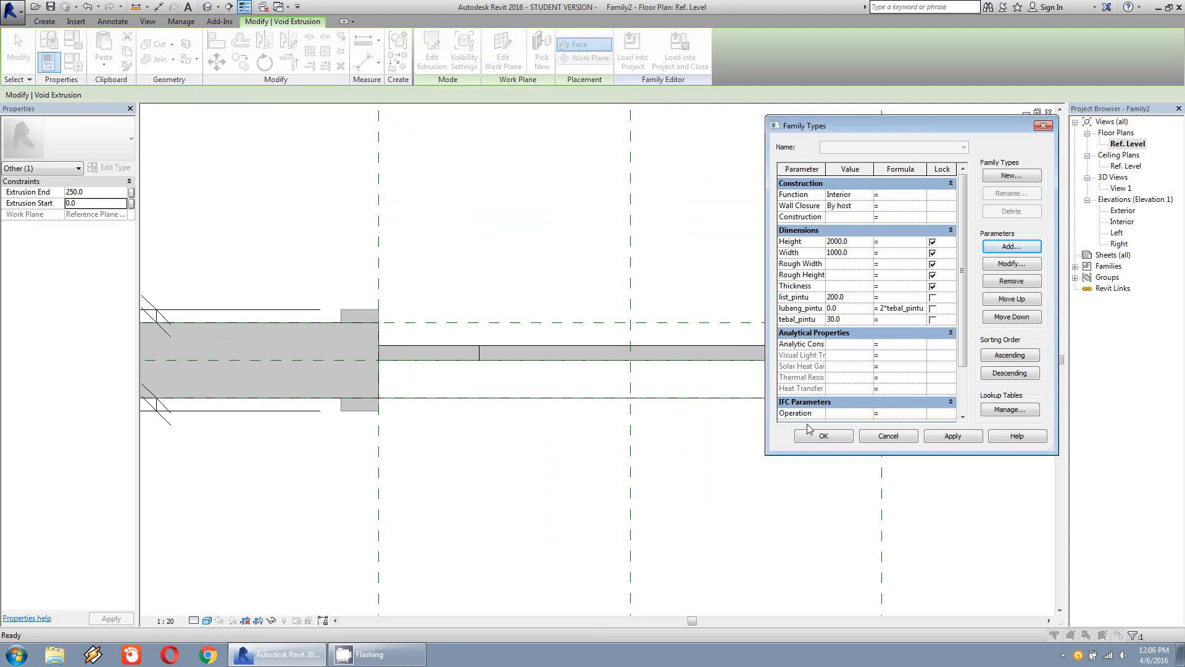
pyautogui.click(825, 436)
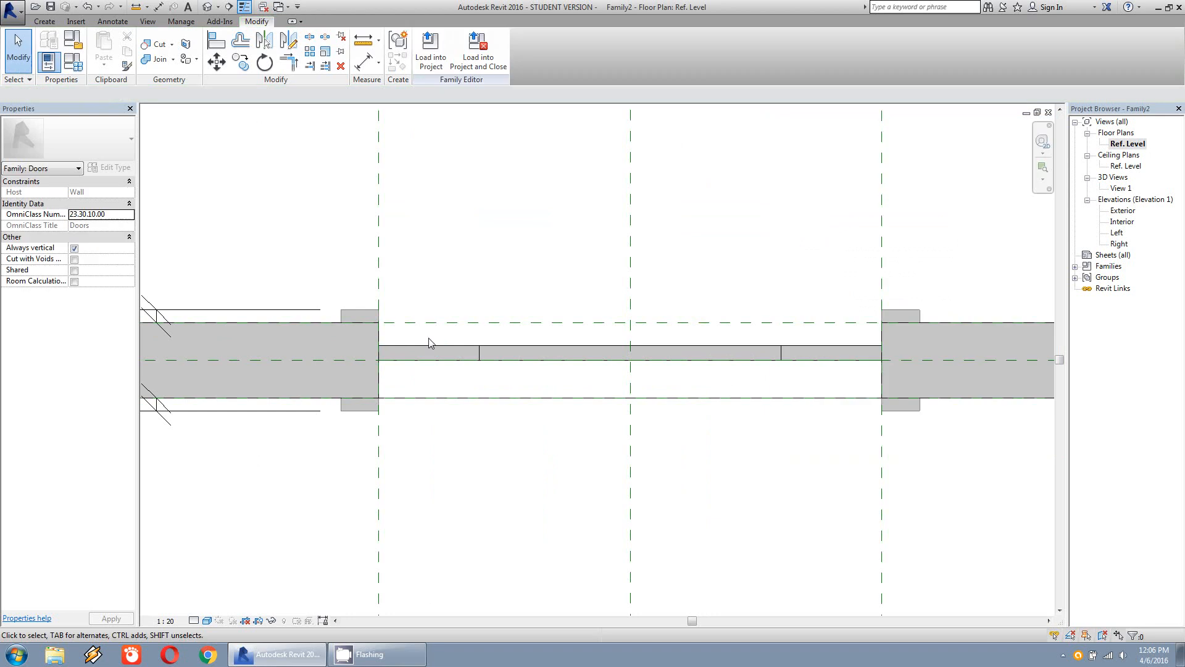
# - Associate the void extrusion's end with the lubang_pintu parameter and check the opening from both sides in 3D View 1
pyautogui.click(483, 351)
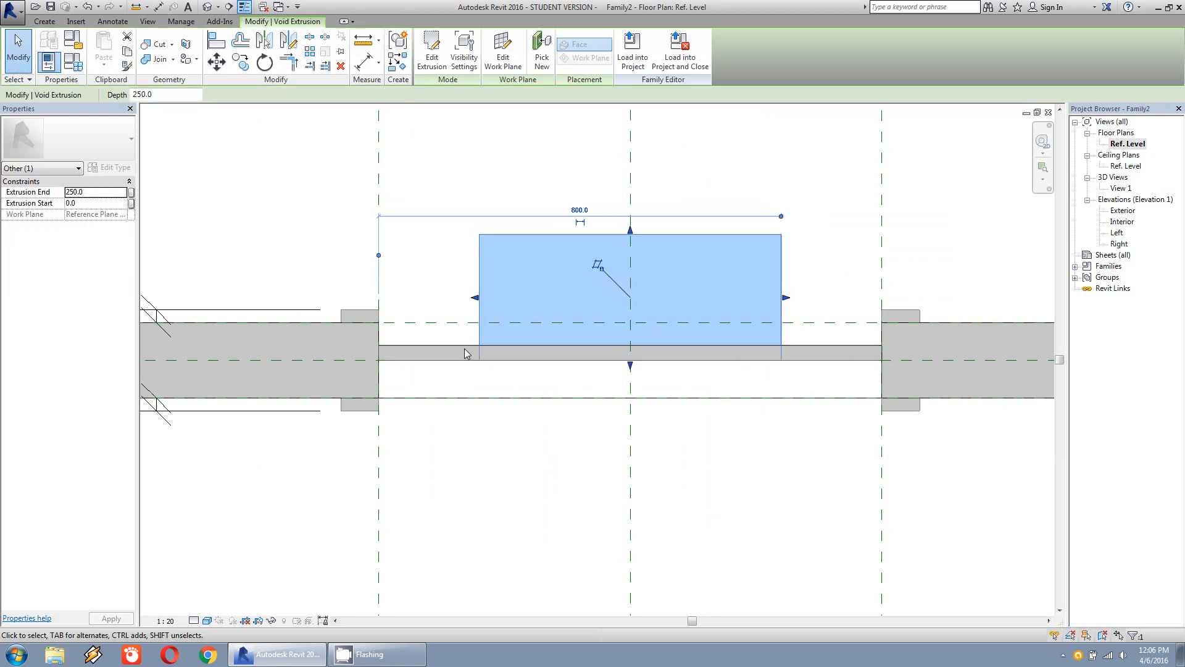
pyautogui.click(132, 192)
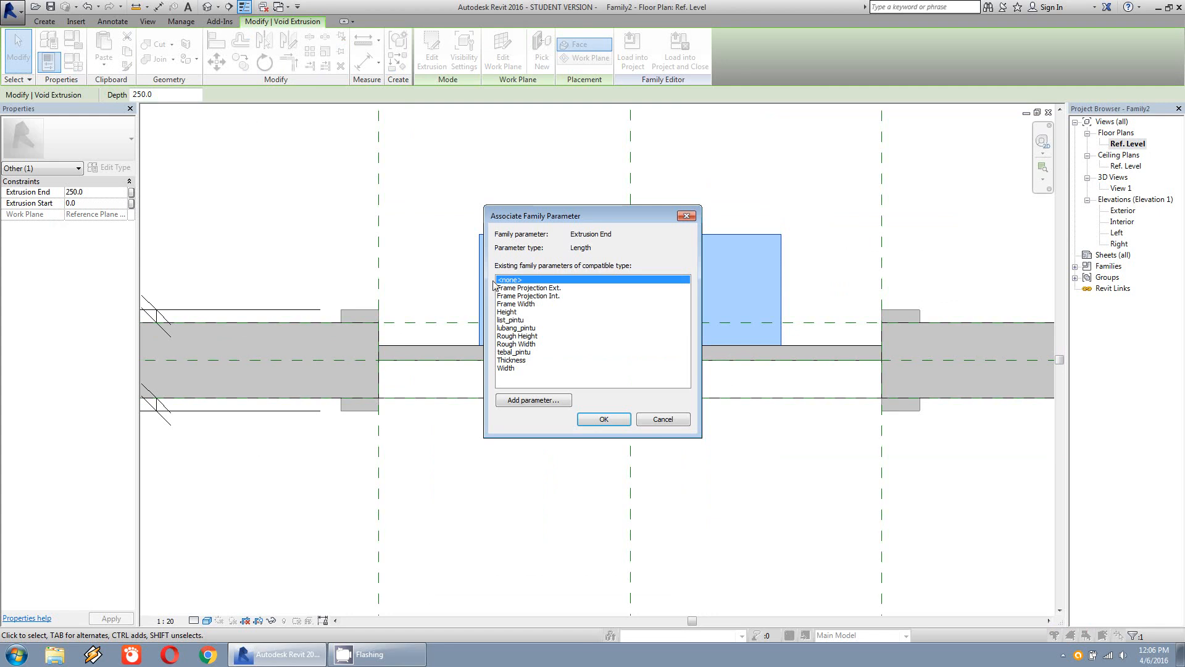
pyautogui.click(517, 327)
pyautogui.click(603, 419)
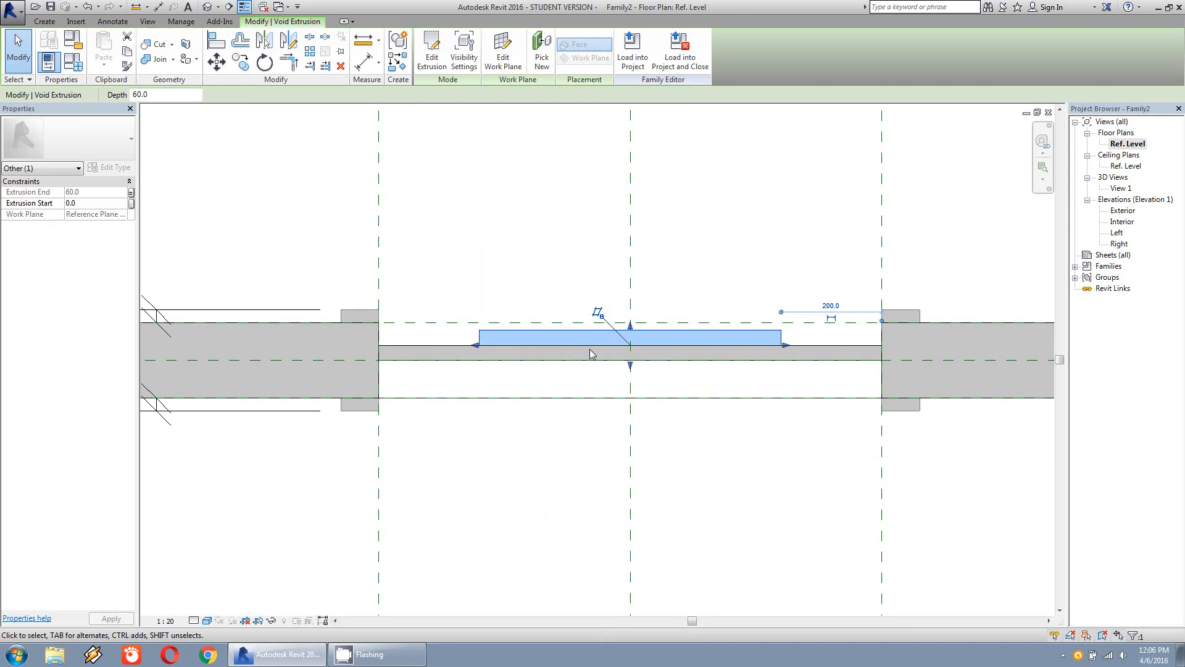
pyautogui.doubleClick(1124, 188)
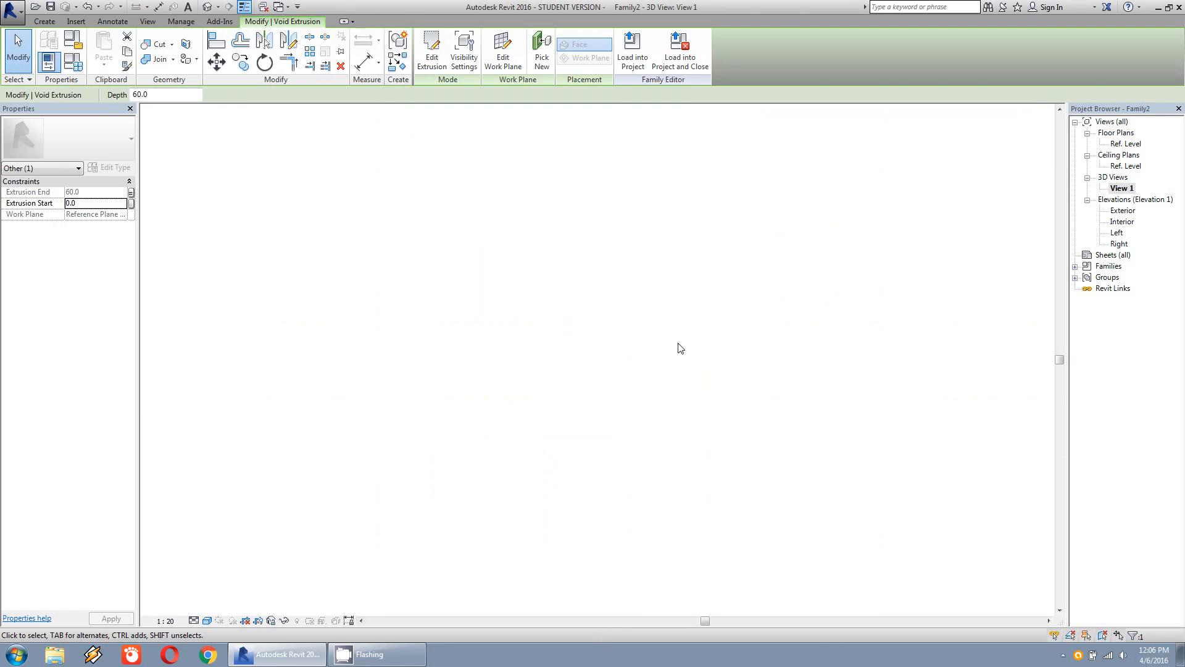
pyautogui.click(687, 471)
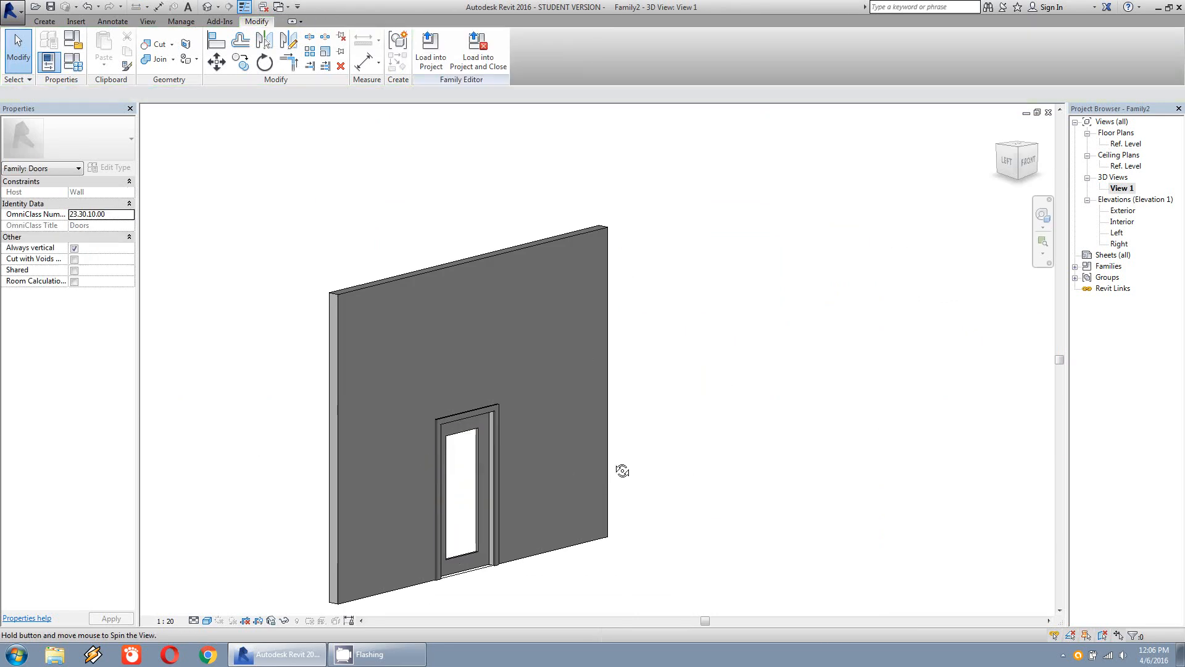
pyautogui.moveTo(622, 471)
pyautogui.keyDown('shift'); pyautogui.mouseDown(button='middle')
pyautogui.moveTo(794, 432)
pyautogui.moveTo(624, 461)
pyautogui.mouseUp(button='middle'); pyautogui.keyUp('shift')
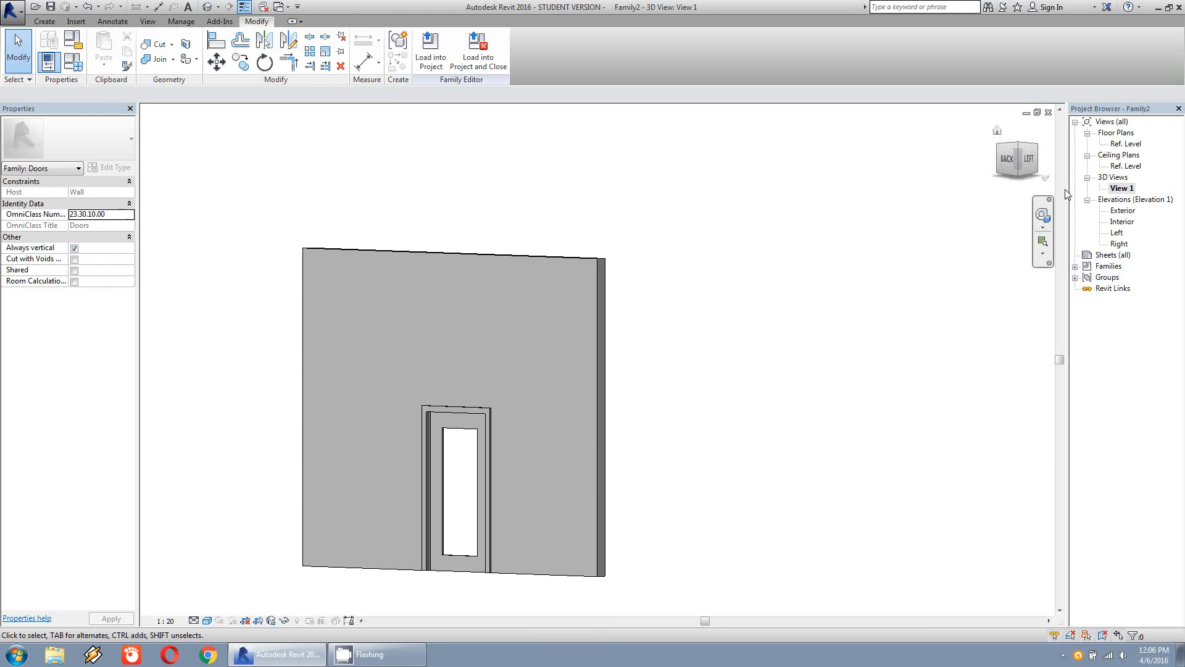
# - Start a solid extrusion in the Exterior elevation and show its work plane to check where it lies
pyautogui.doubleClick(1123, 211)
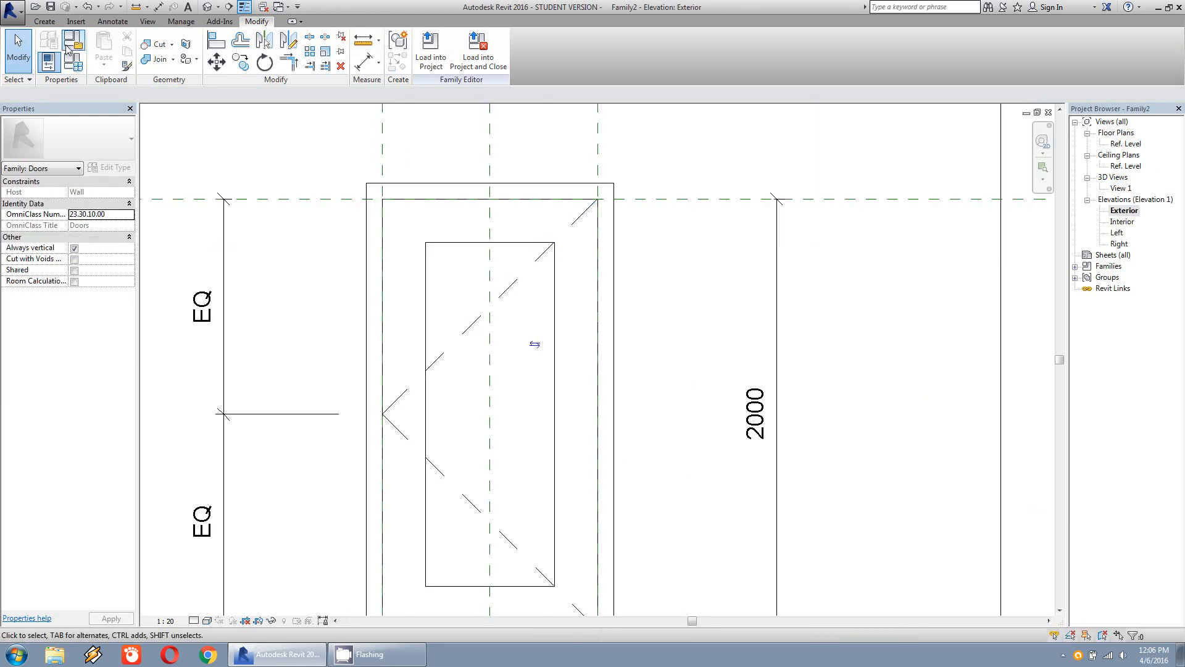
pyautogui.click(45, 21)
pyautogui.click(102, 49)
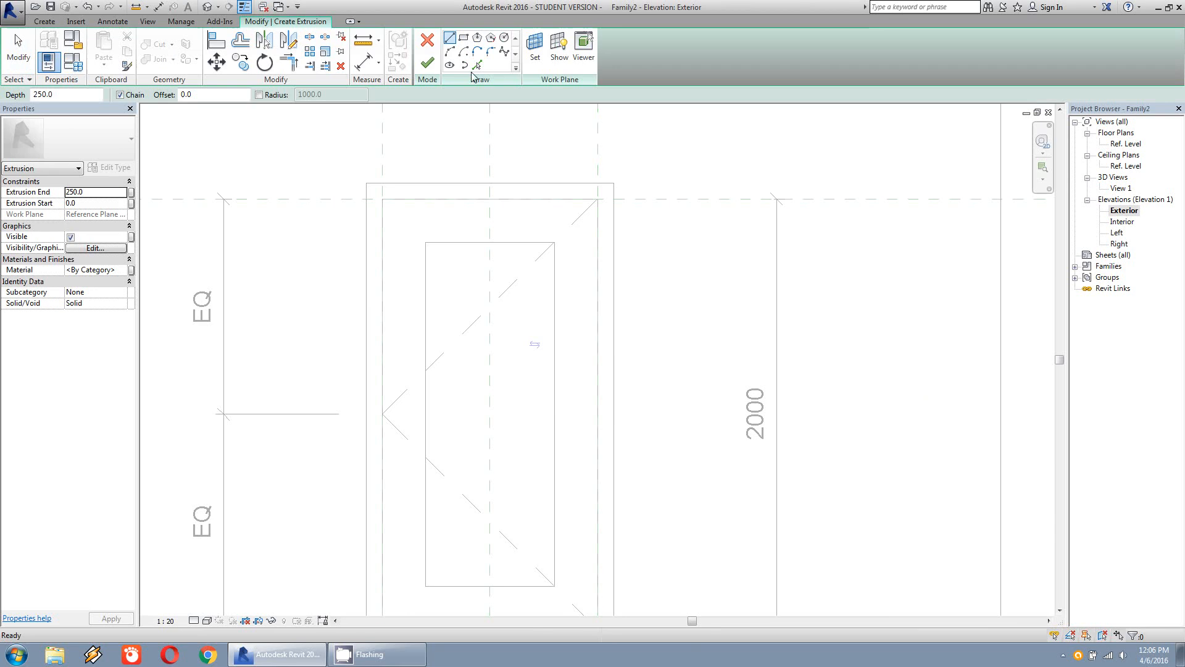
pyautogui.click(558, 46)
pyautogui.click(537, 51)
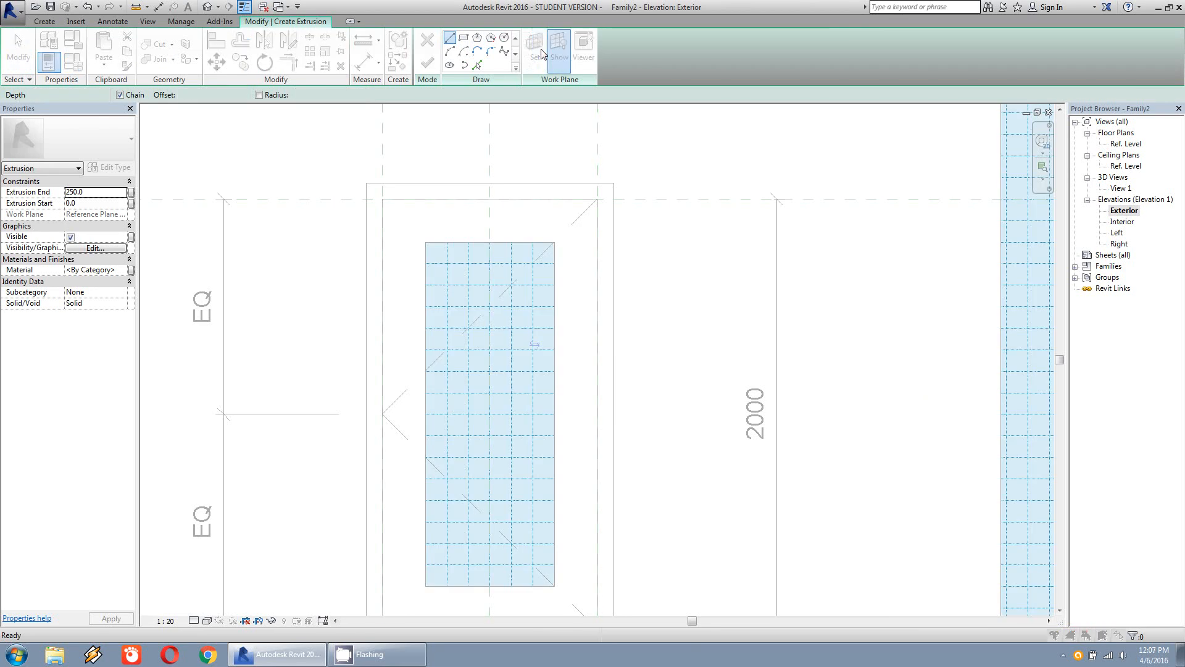
pyautogui.click(560, 400)
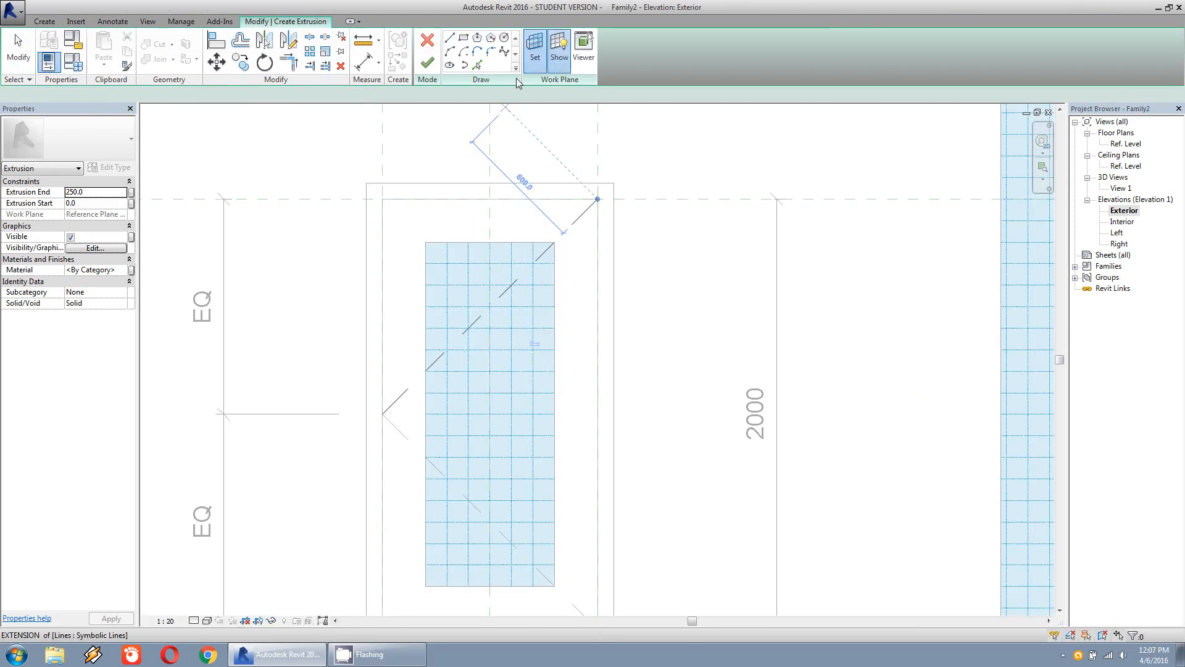
pyautogui.click(560, 46)
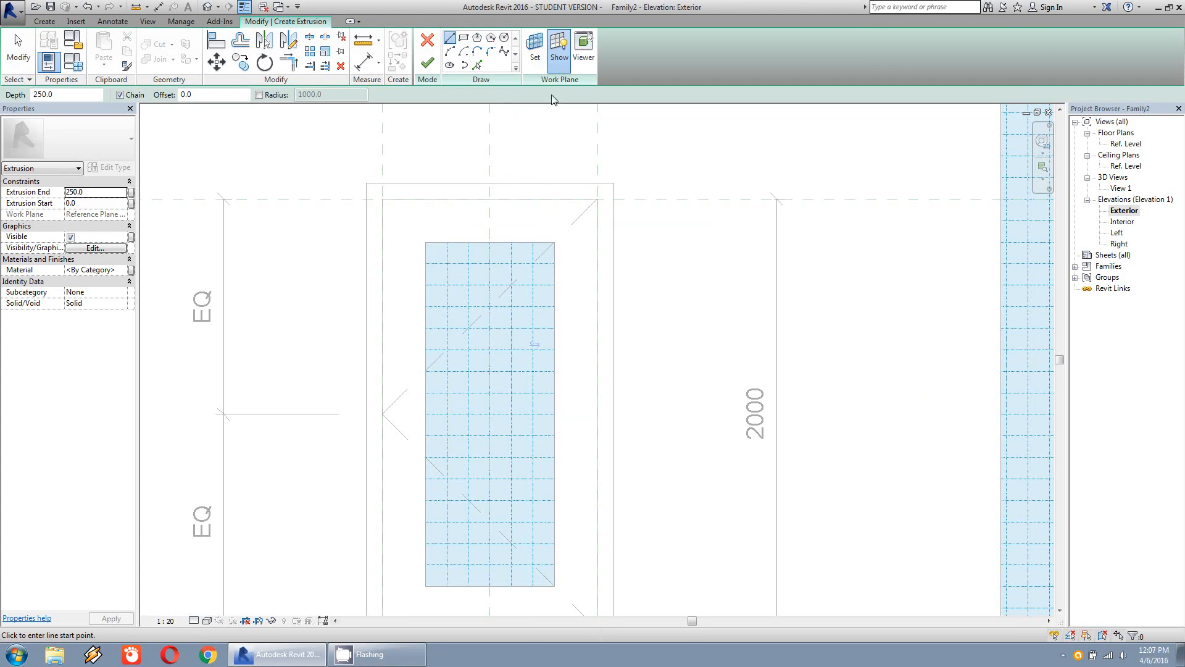
# - Sketch a 600 by 1600 mm rectangle over the door panel's opening, from corner to corner
pyautogui.click(426, 242)
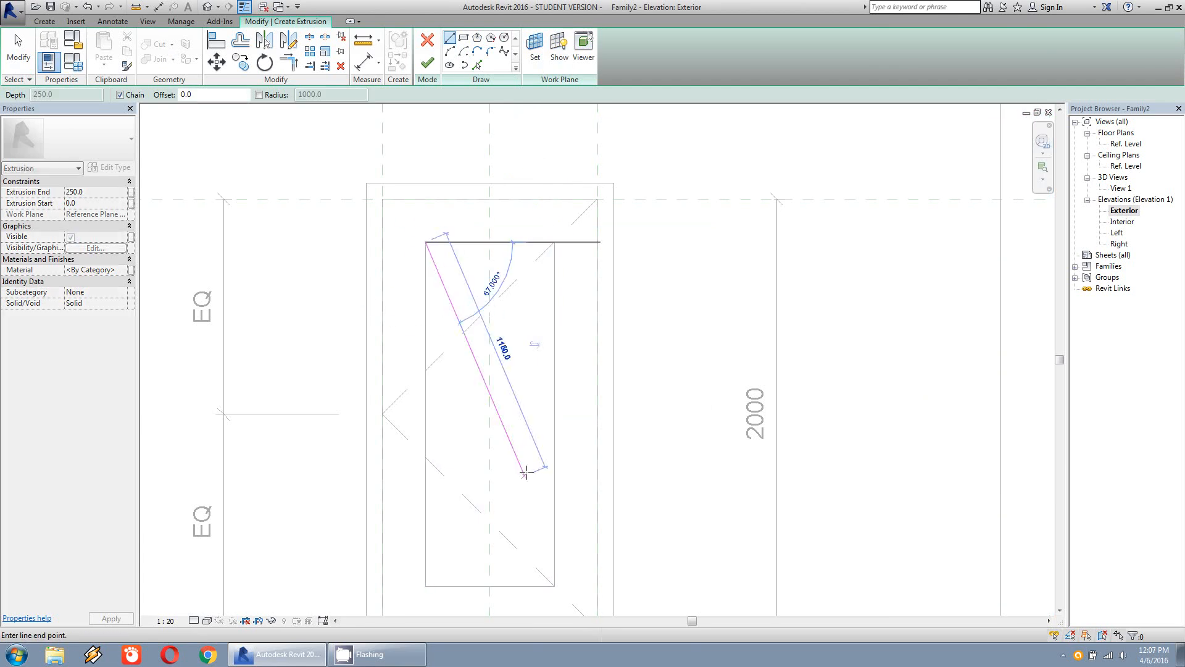
pyautogui.press('Escape')
pyautogui.click(464, 37)
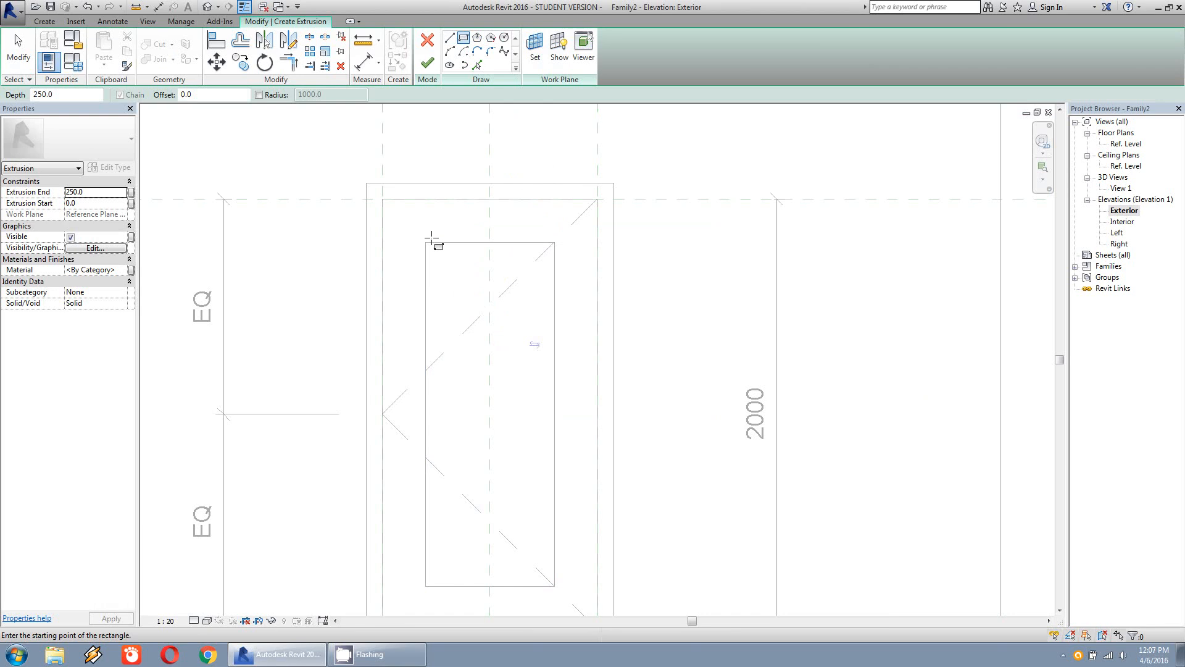
pyautogui.click(426, 242)
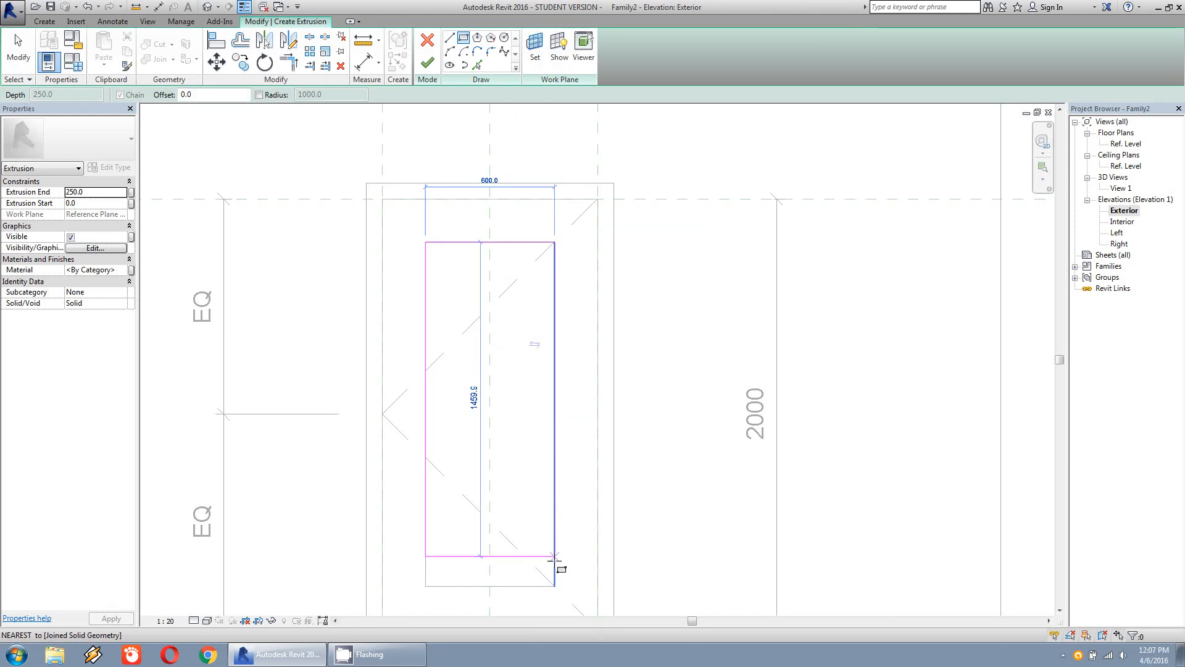
pyautogui.click(555, 586)
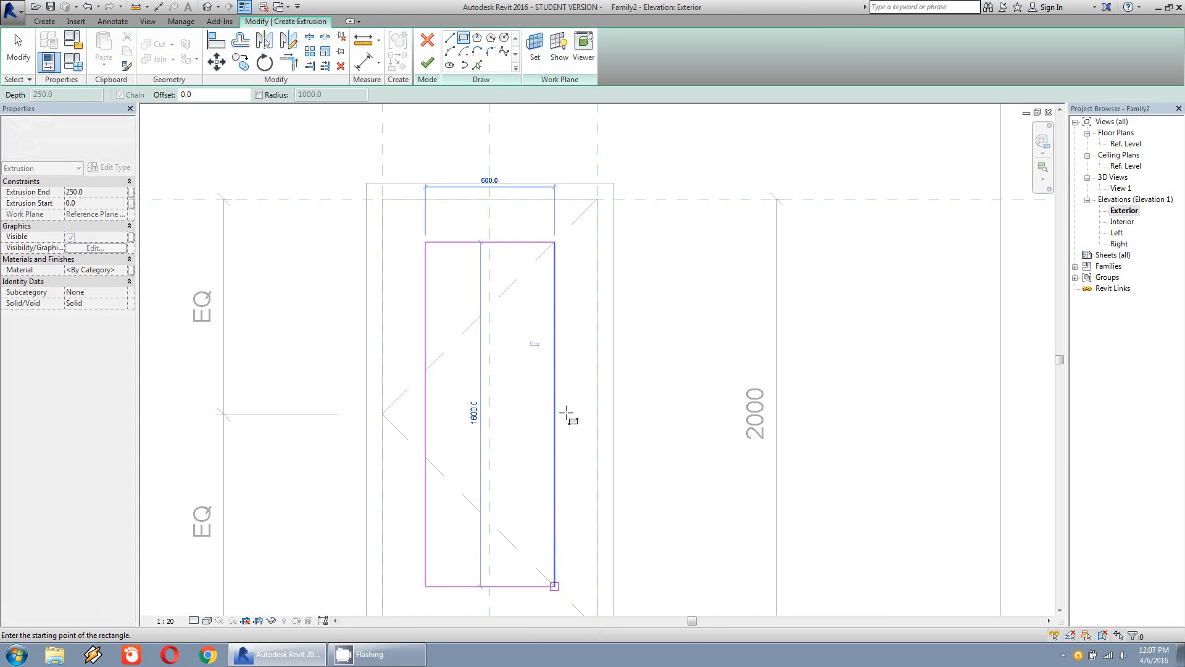
# - Lock all four sides of the sketched rectangle to the edges of the door panel's opening
pyautogui.click(468, 264)
pyautogui.click(447, 435)
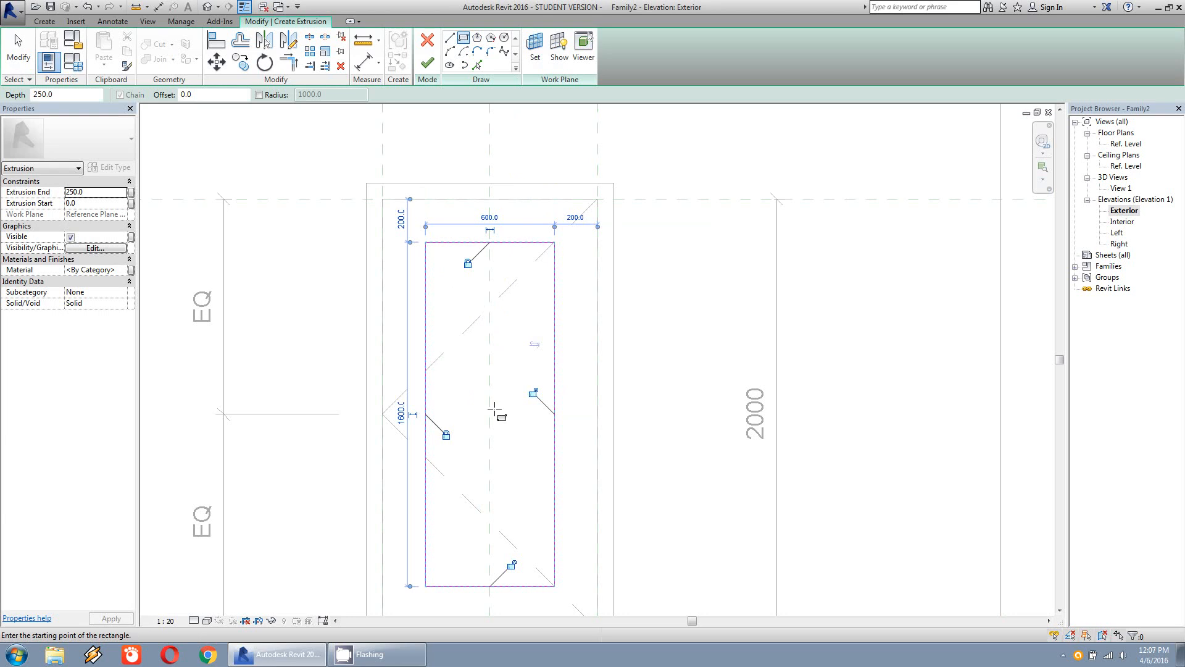
pyautogui.click(532, 393)
pyautogui.click(511, 565)
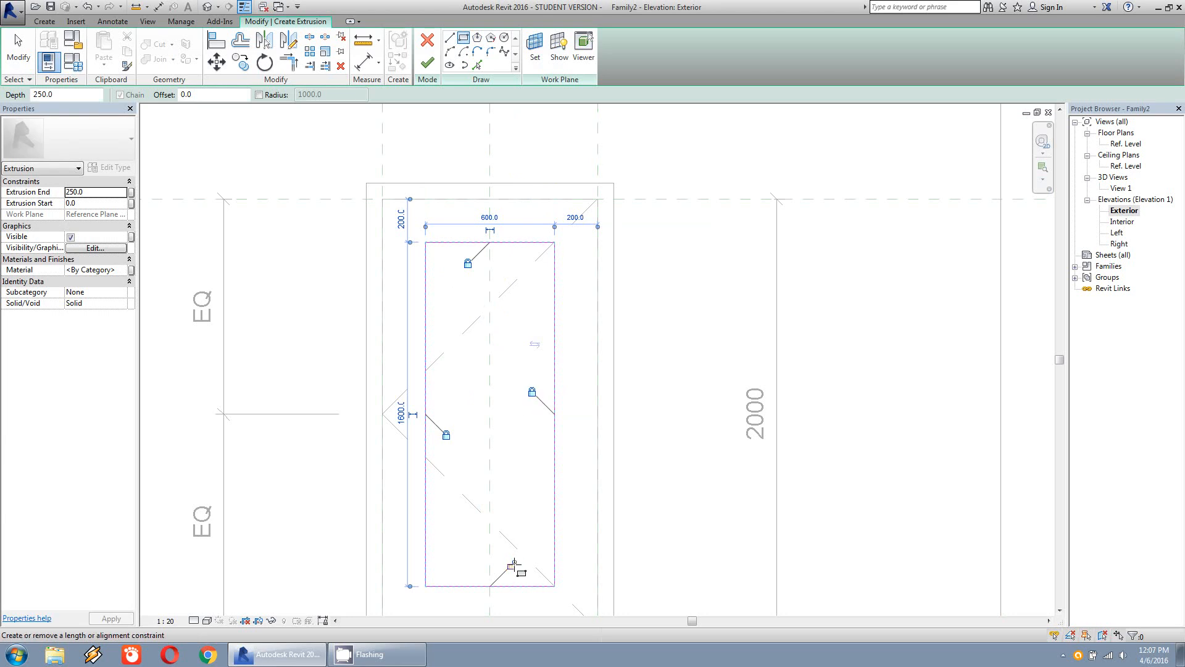
# - Finish the solid extrusion and inspect it in the door opening in 3D View 1
pyautogui.click(431, 66)
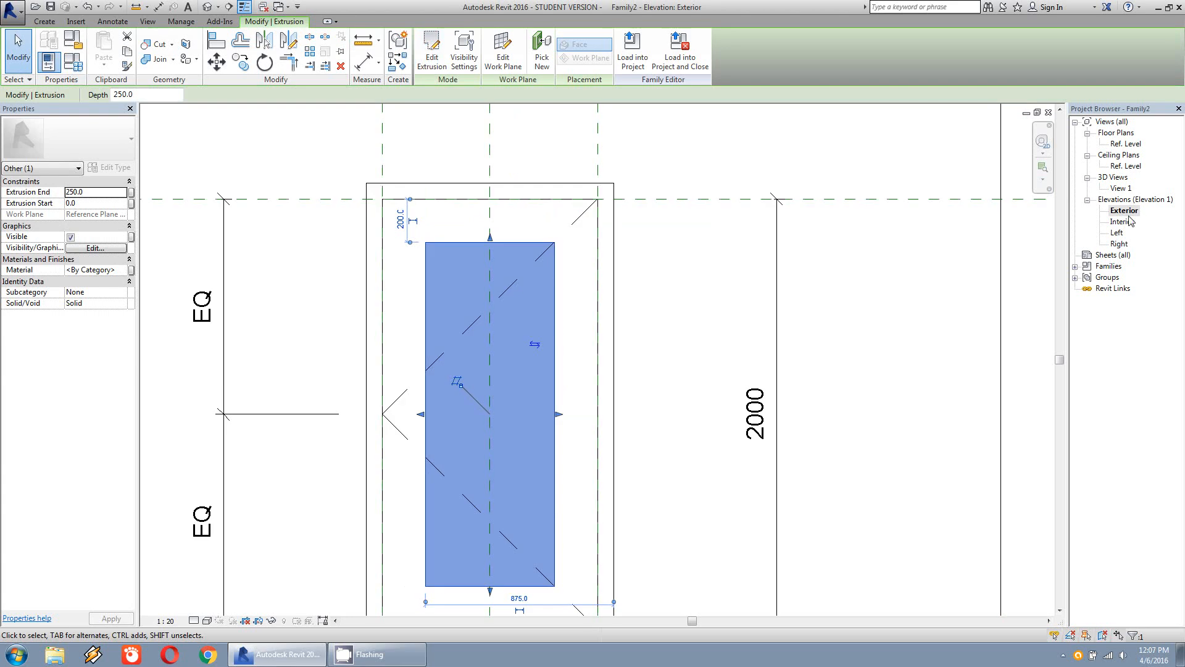
pyautogui.doubleClick(1122, 188)
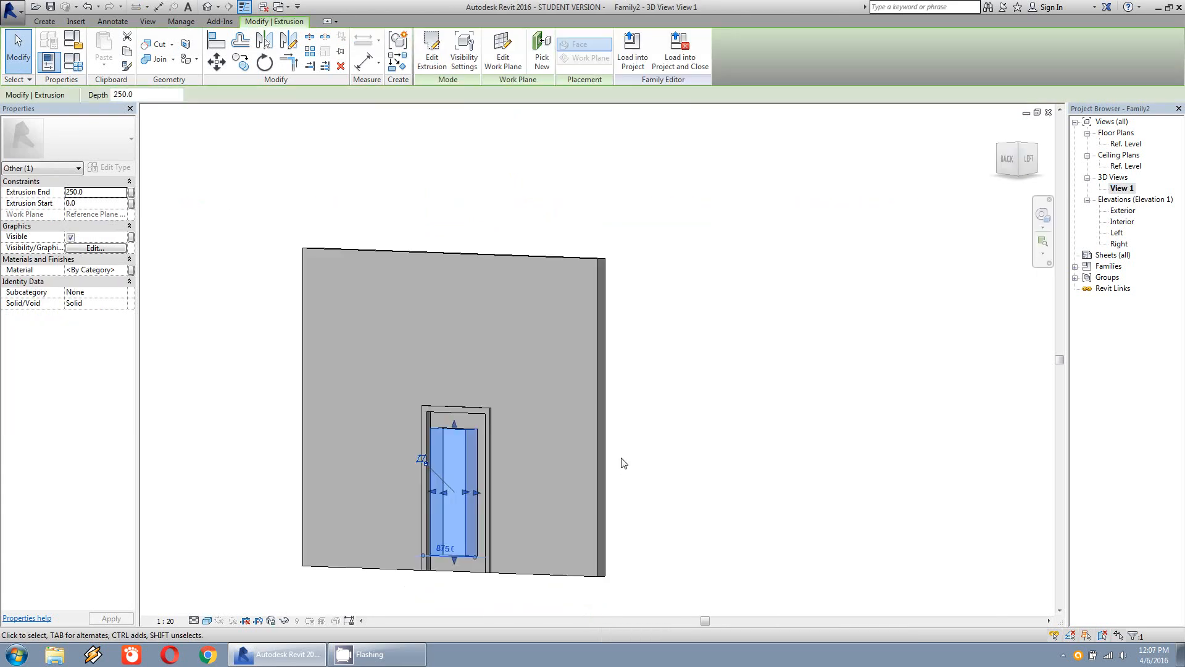
pyautogui.keyDown('shift'); pyautogui.moveTo(575, 454); pyautogui.dragTo(426, 476, button='middle'); pyautogui.keyUp('shift')
pyautogui.press('Escape')
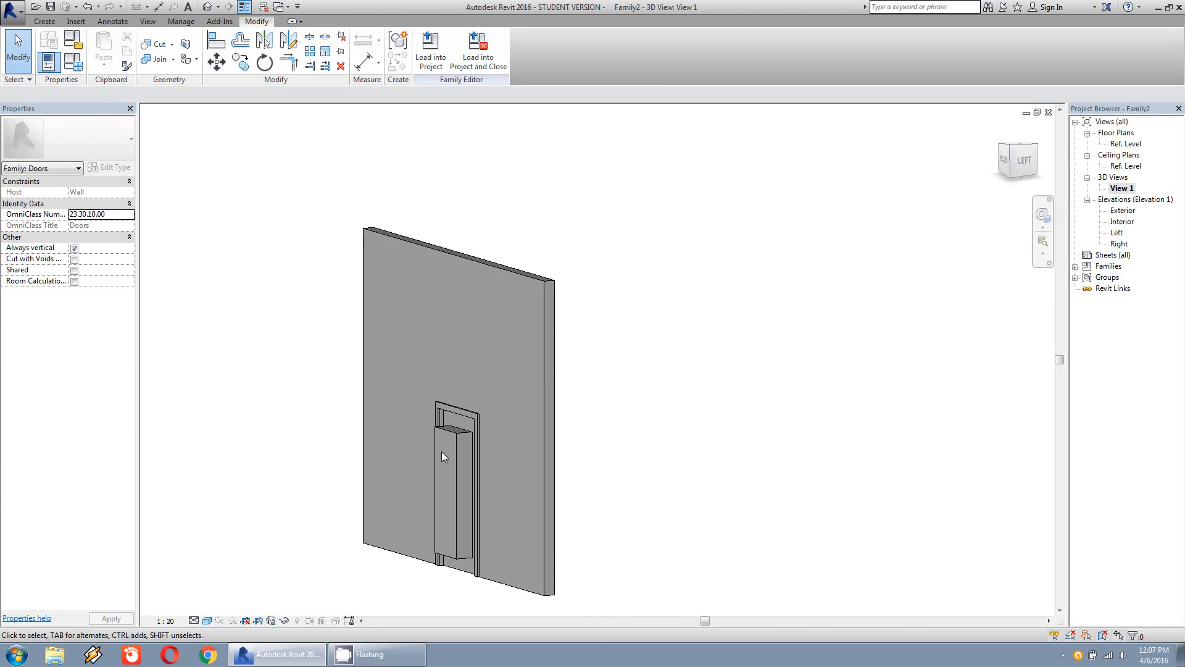
# - Add a length family parameter named tebal_kaca, grouped under Dimensions
pyautogui.click(74, 63)
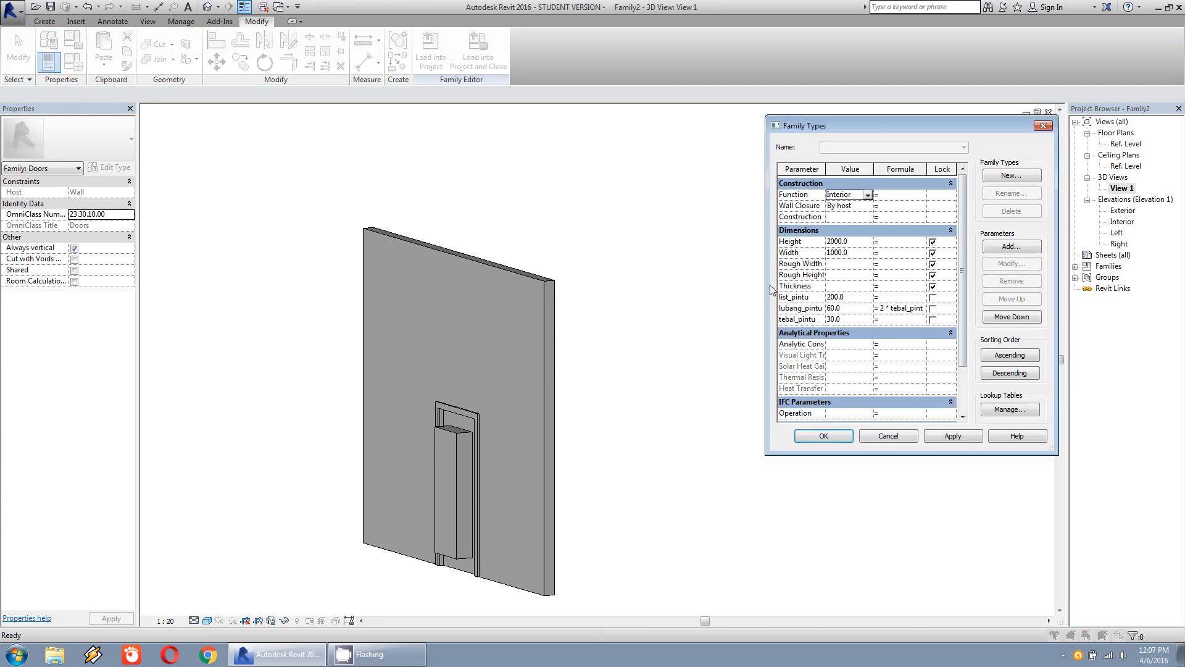
pyautogui.click(1011, 245)
pyautogui.write('teb')
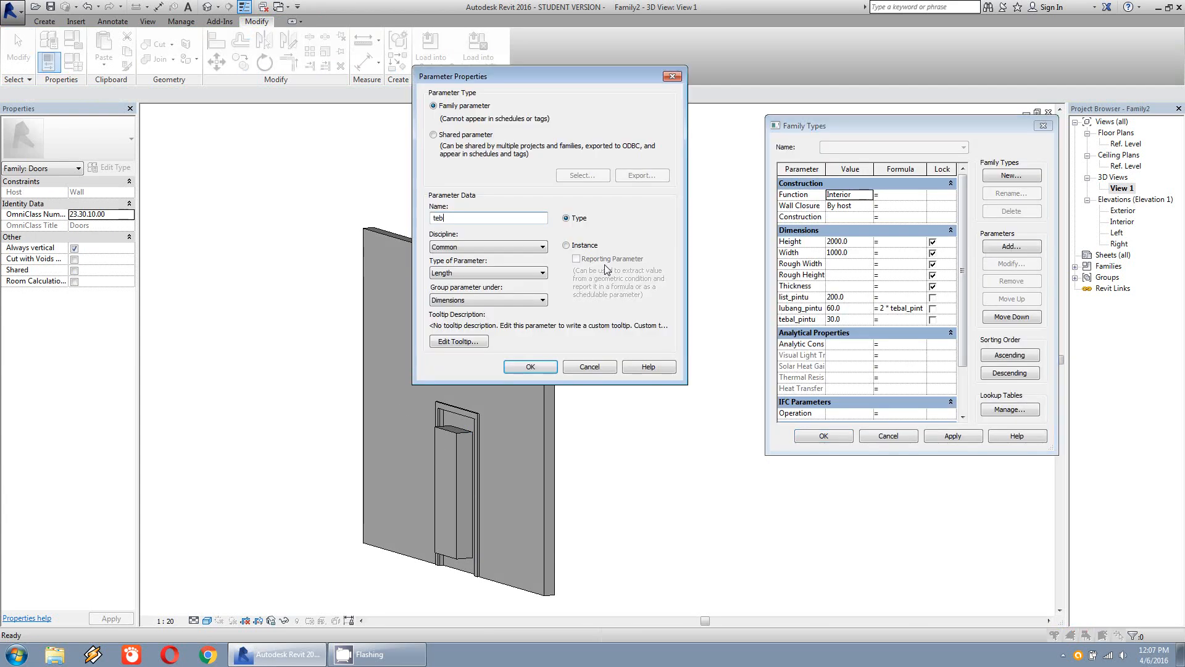
pyautogui.write('al_kaca')
pyautogui.click(530, 367)
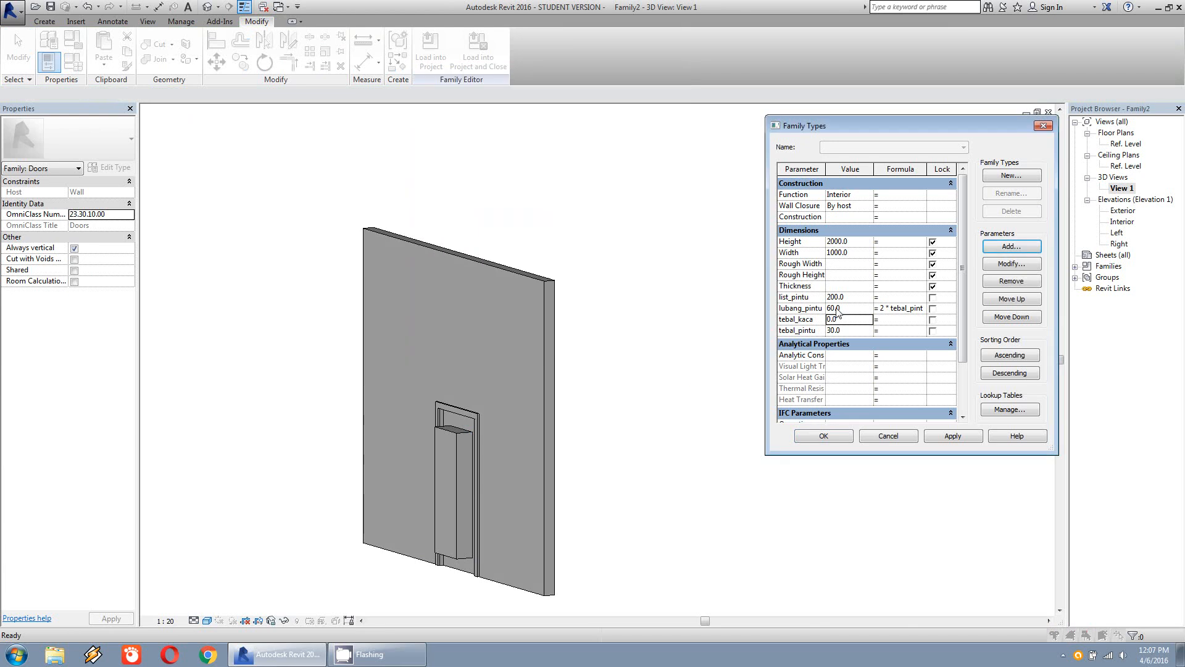
pyautogui.click(848, 320)
pyautogui.click(835, 436)
# - Associate the extrusion end of the solid filling the door opening with the tebal_kaca parameter
pyautogui.click(457, 442)
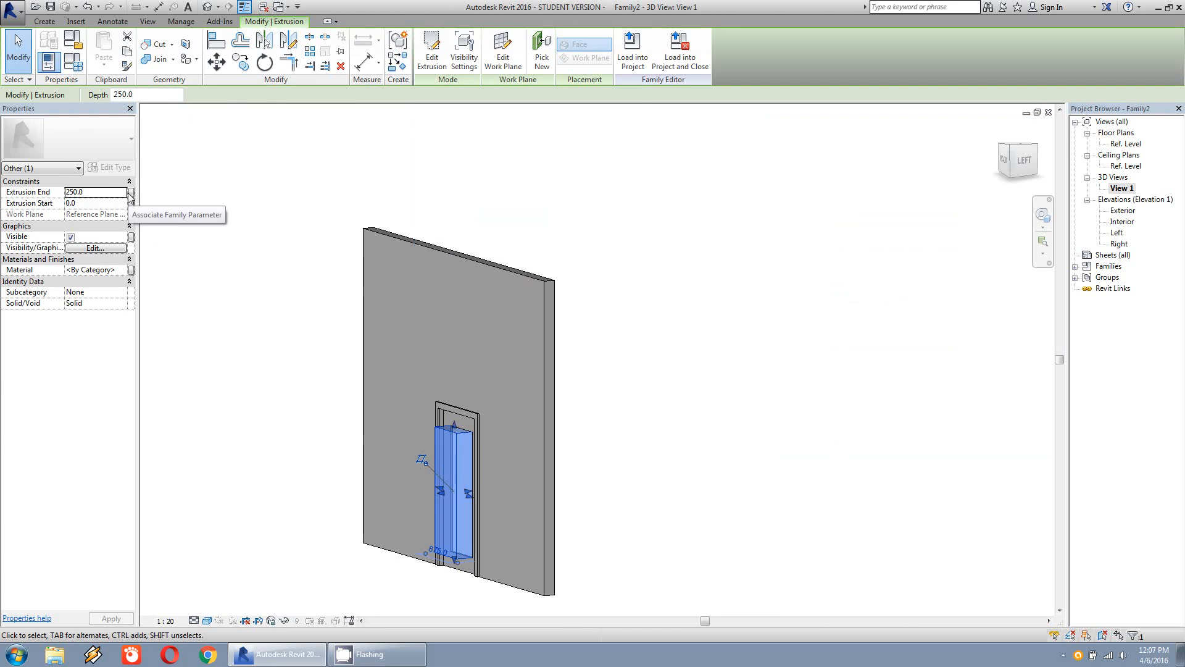
pyautogui.click(131, 193)
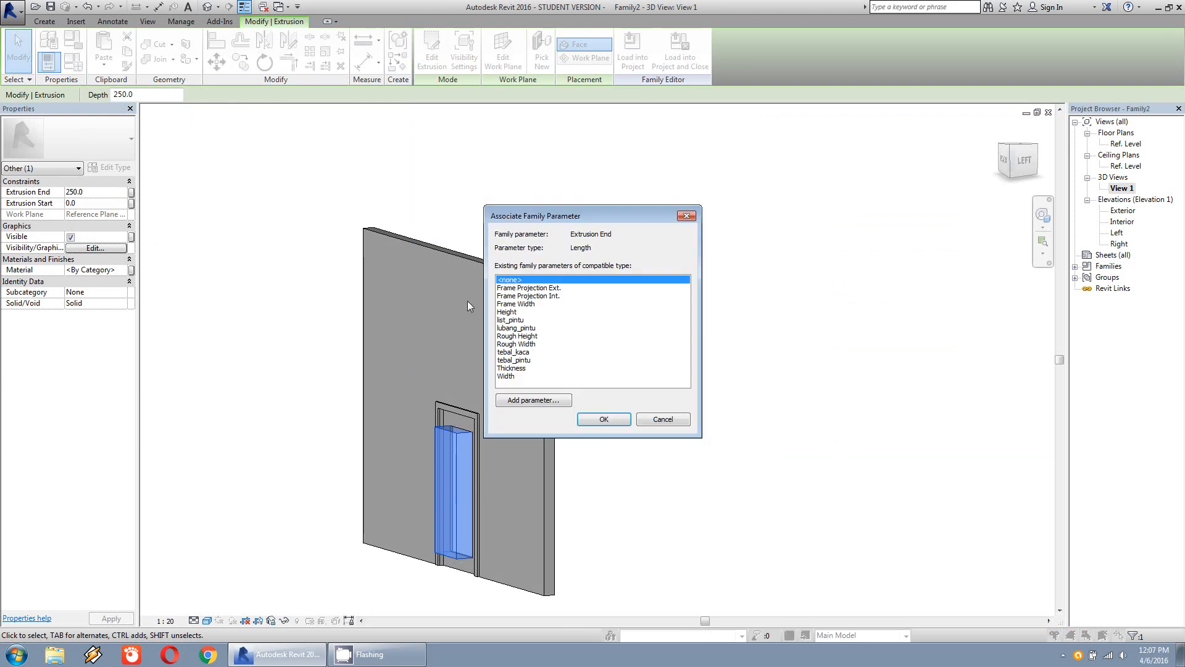
pyautogui.click(513, 353)
pyautogui.click(602, 420)
pyautogui.click(659, 463)
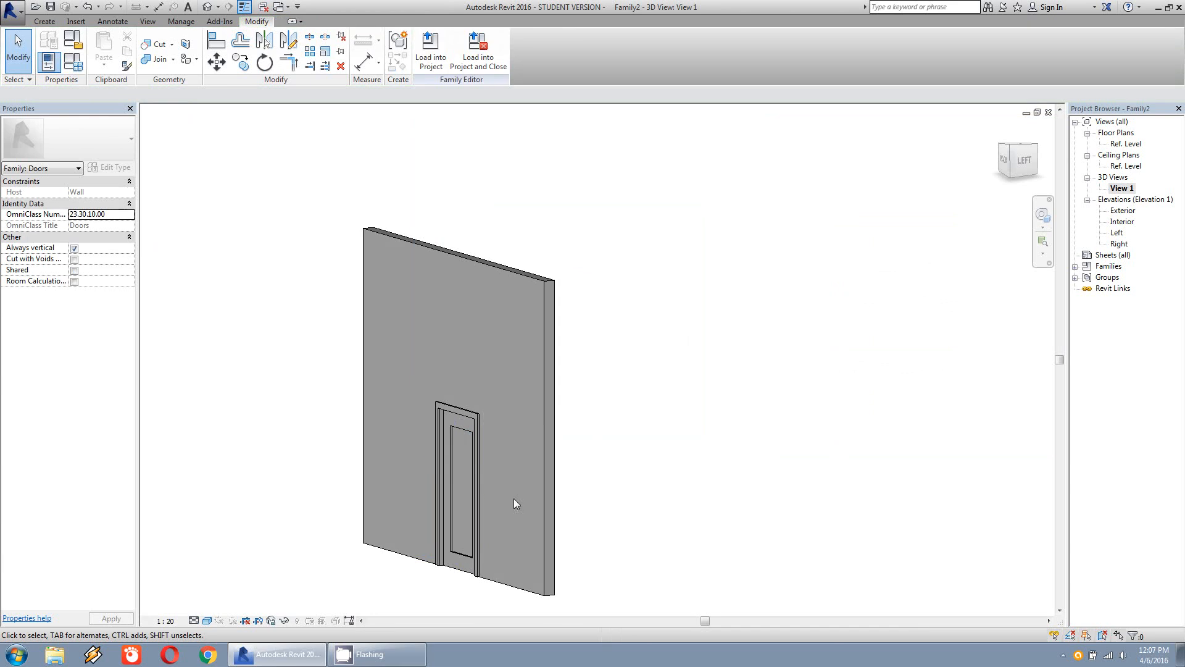
# - Add a material family parameter named kayu under Materials and Finishes, starting from the door panel's material property
pyautogui.keyDown('shift'); pyautogui.moveTo(514, 504); pyautogui.dragTo(595, 279, button='middle'); pyautogui.keyUp('shift')
pyautogui.scroll(2, 464, 463)
pyautogui.scroll(1, 487, 405)
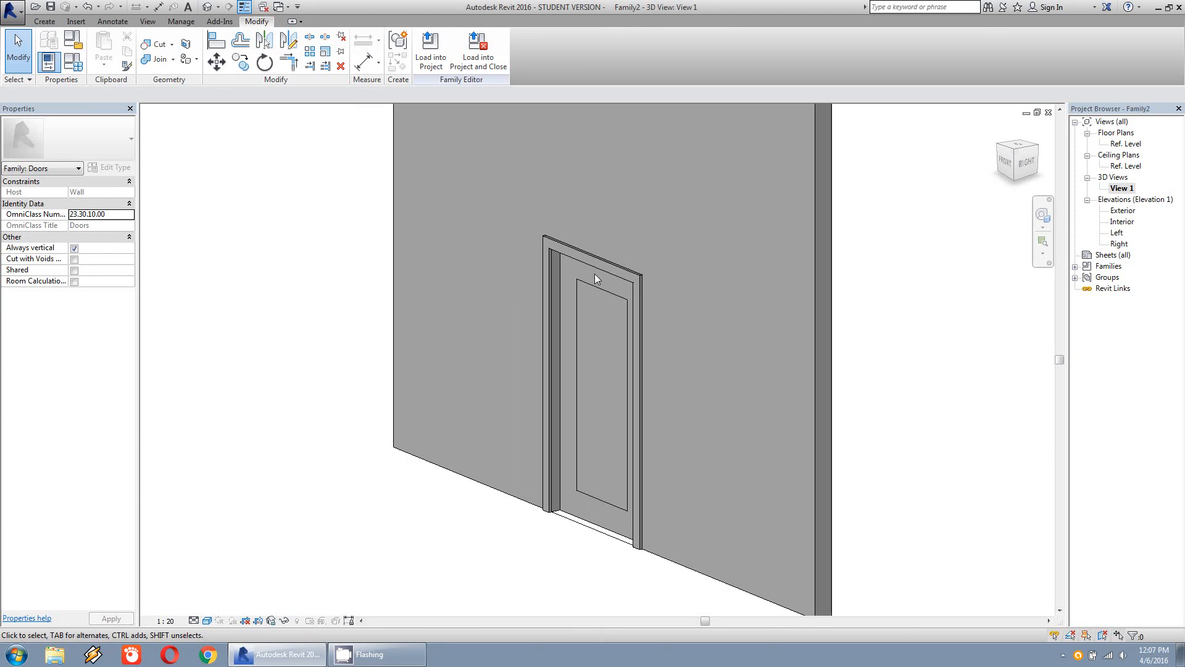
pyautogui.click(574, 330)
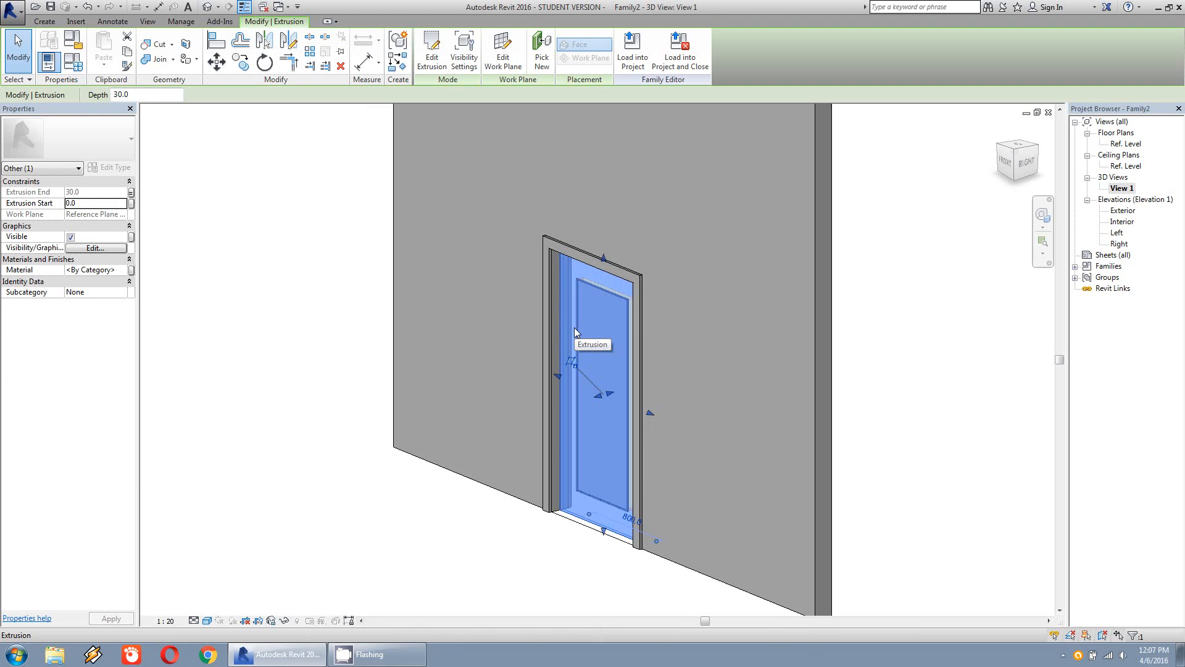
pyautogui.click(131, 271)
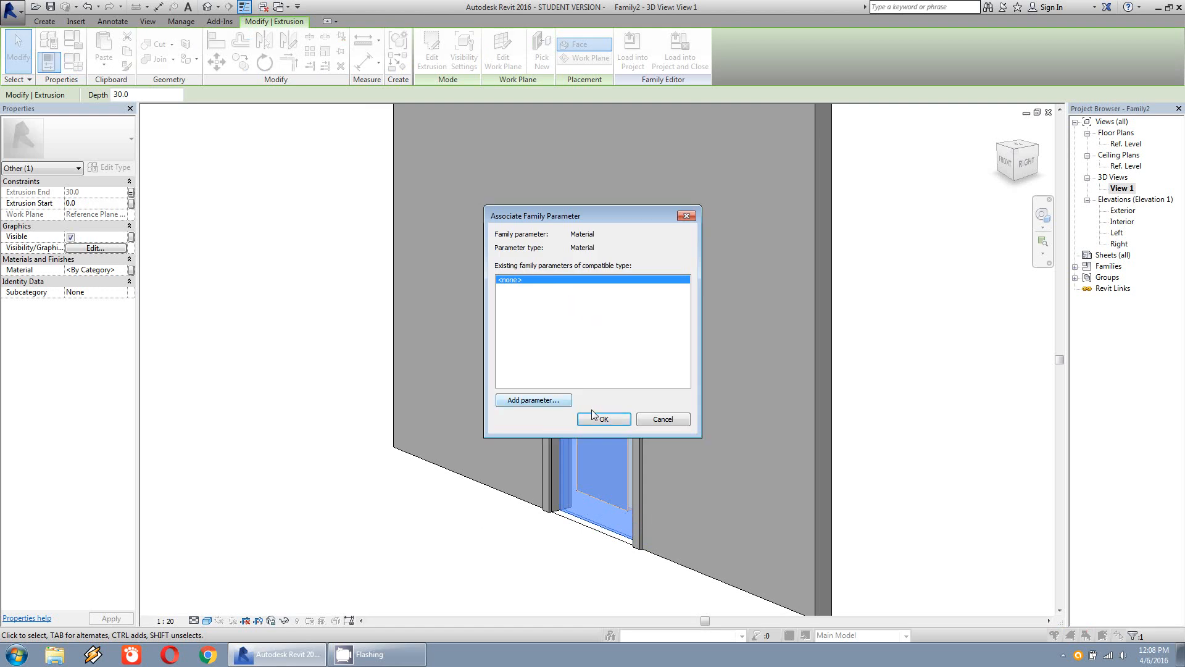
pyautogui.click(543, 401)
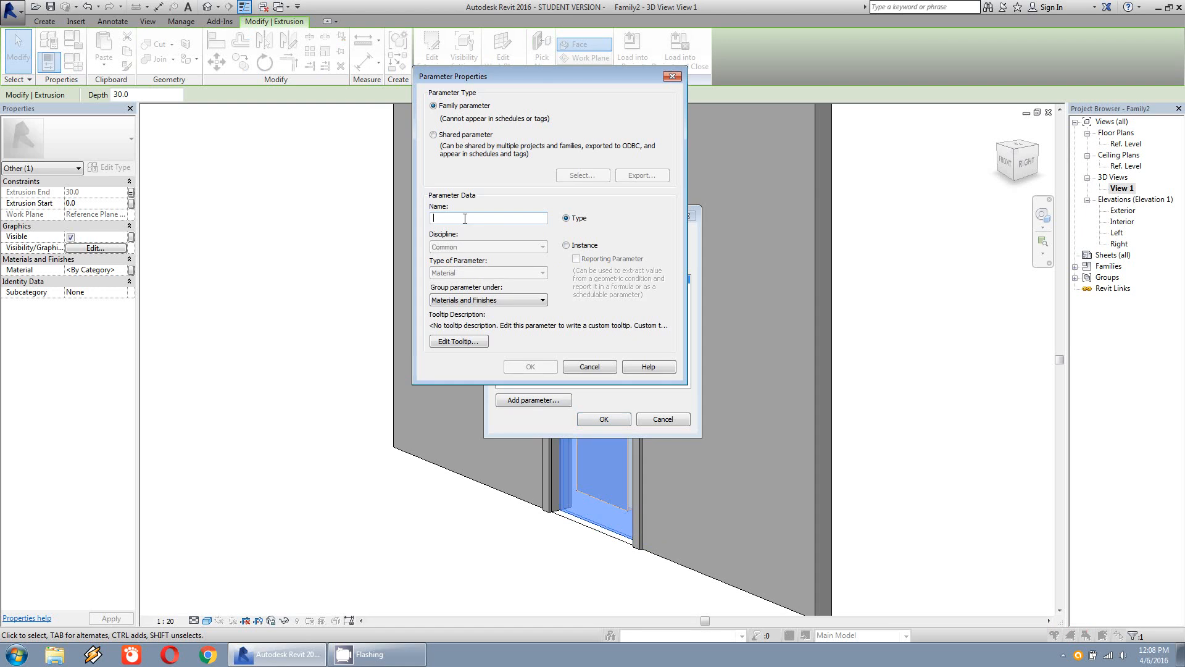
pyautogui.write('kayu')
pyautogui.click(531, 366)
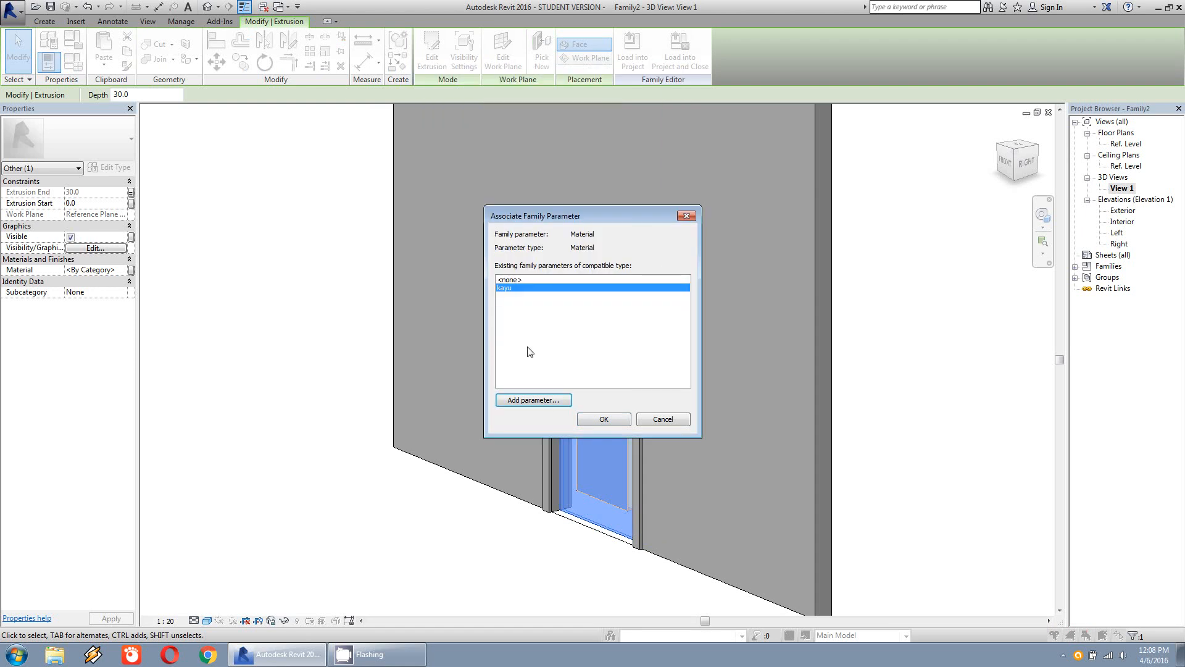
# - Add a second material parameter named kaca under Materials and Finishes and accept the door panel's material association
pyautogui.moveTo(535, 217); pyautogui.dragTo(353, 138)
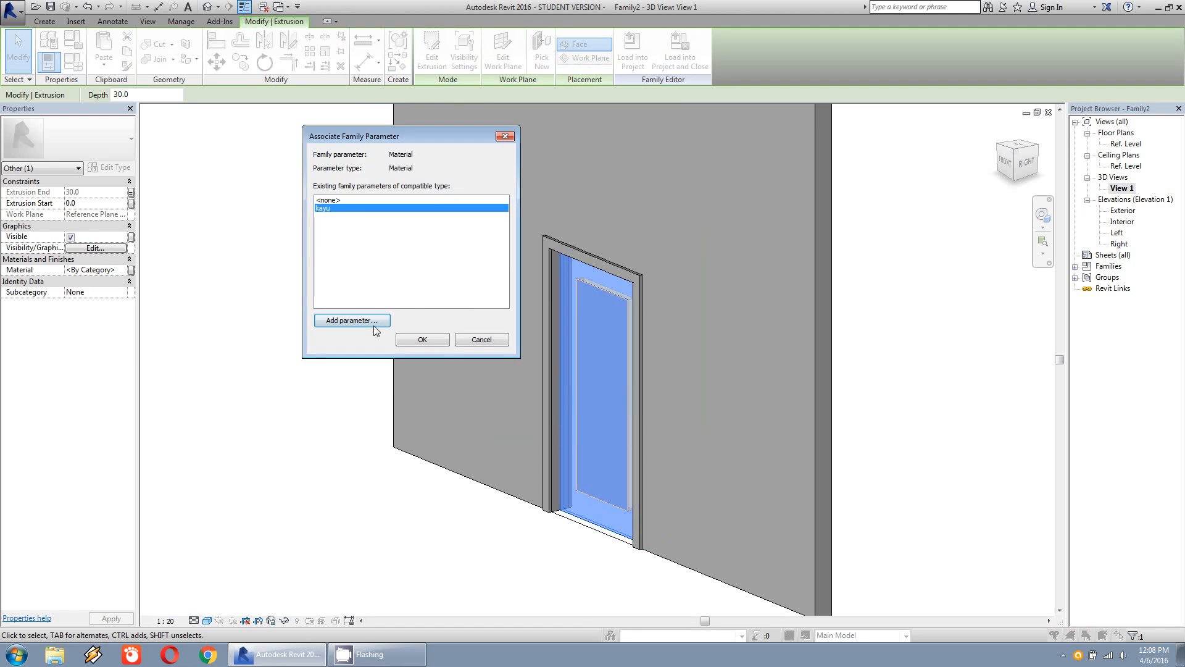
pyautogui.click(352, 321)
pyautogui.write('kaca')
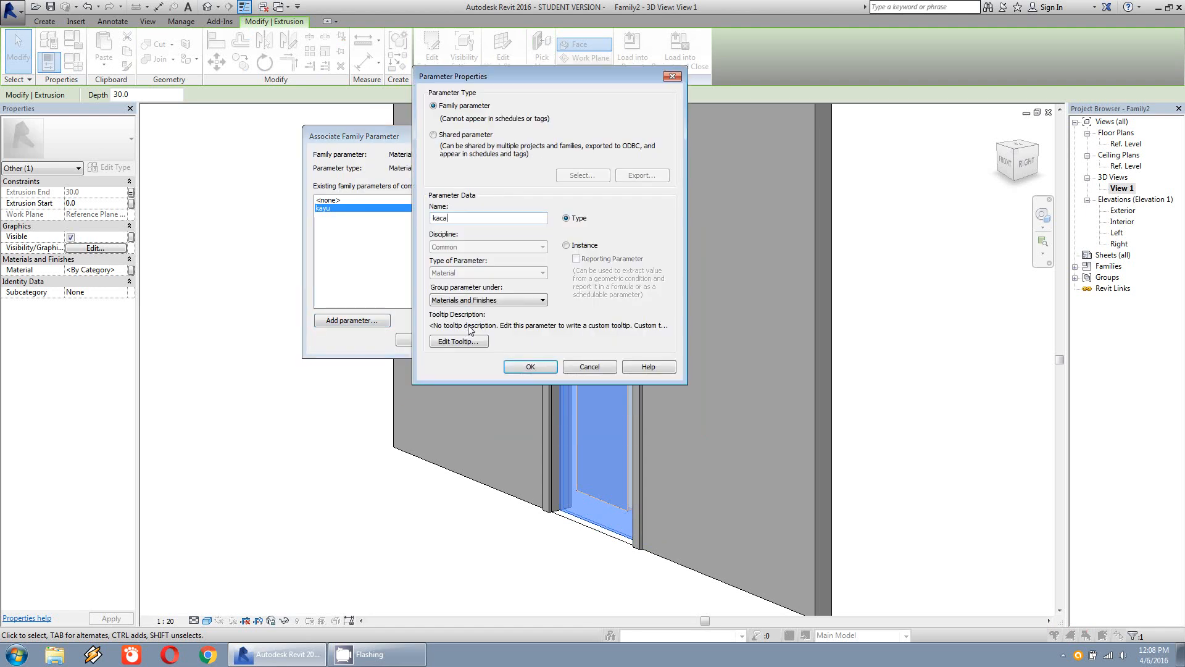
pyautogui.click(525, 367)
pyautogui.click(408, 342)
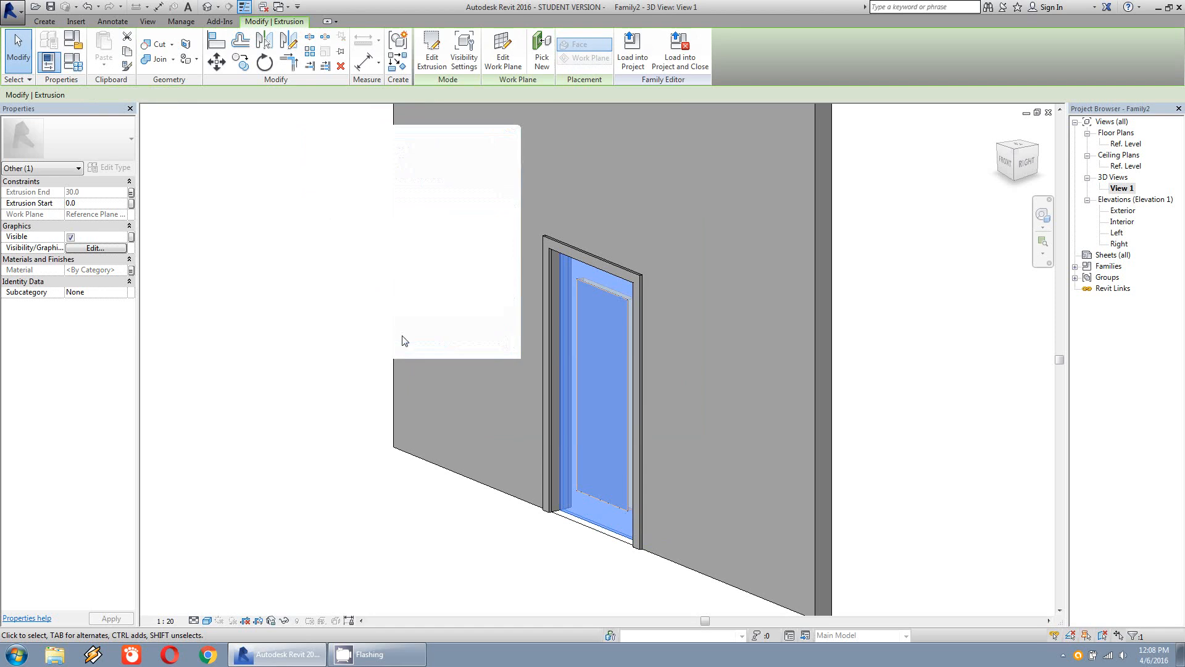
pyautogui.press('Escape')
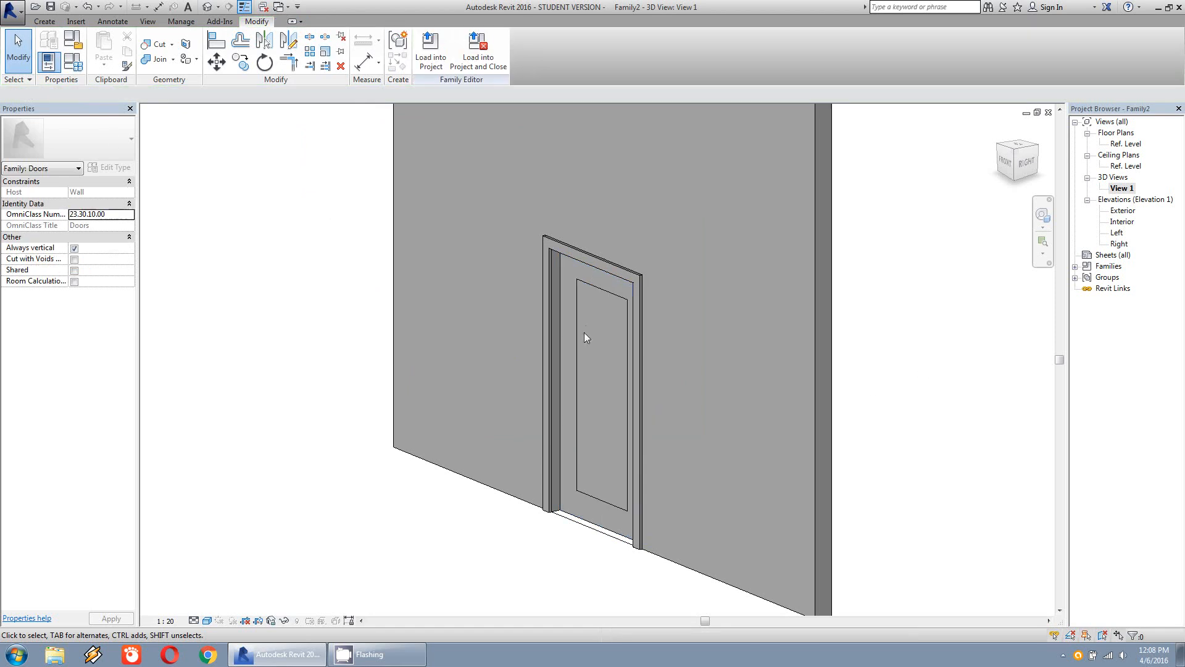
# - Assign the Glass material to the kaca parameter in the family types
pyautogui.click(73, 62)
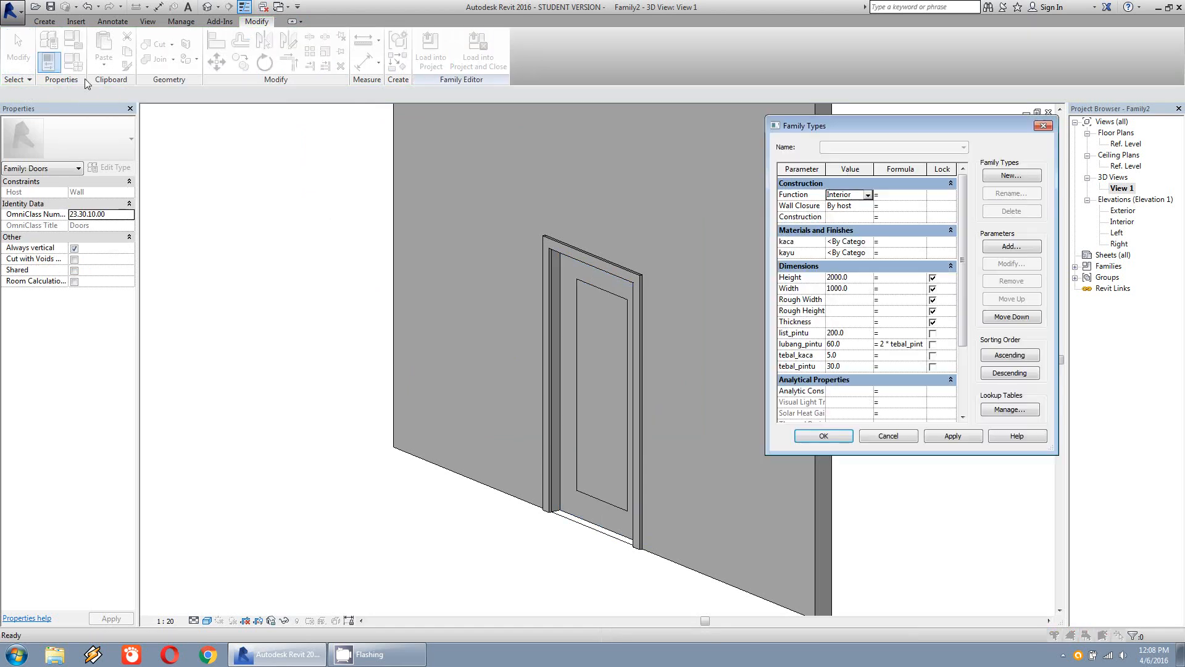
pyautogui.click(811, 249)
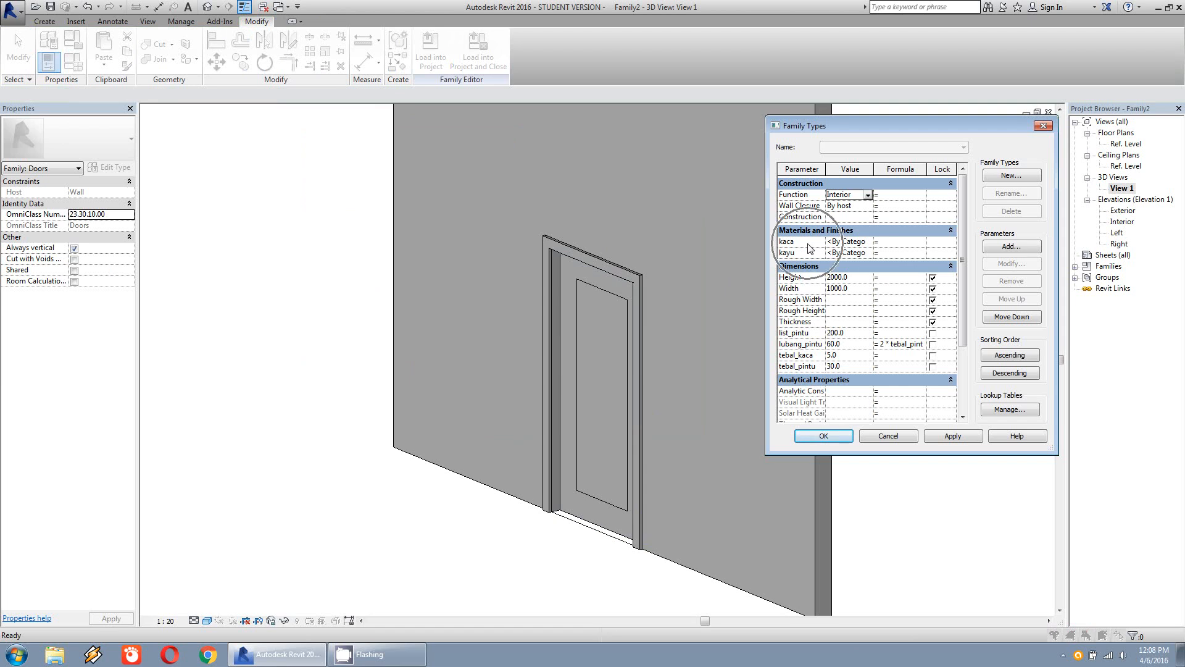
pyautogui.click(870, 242)
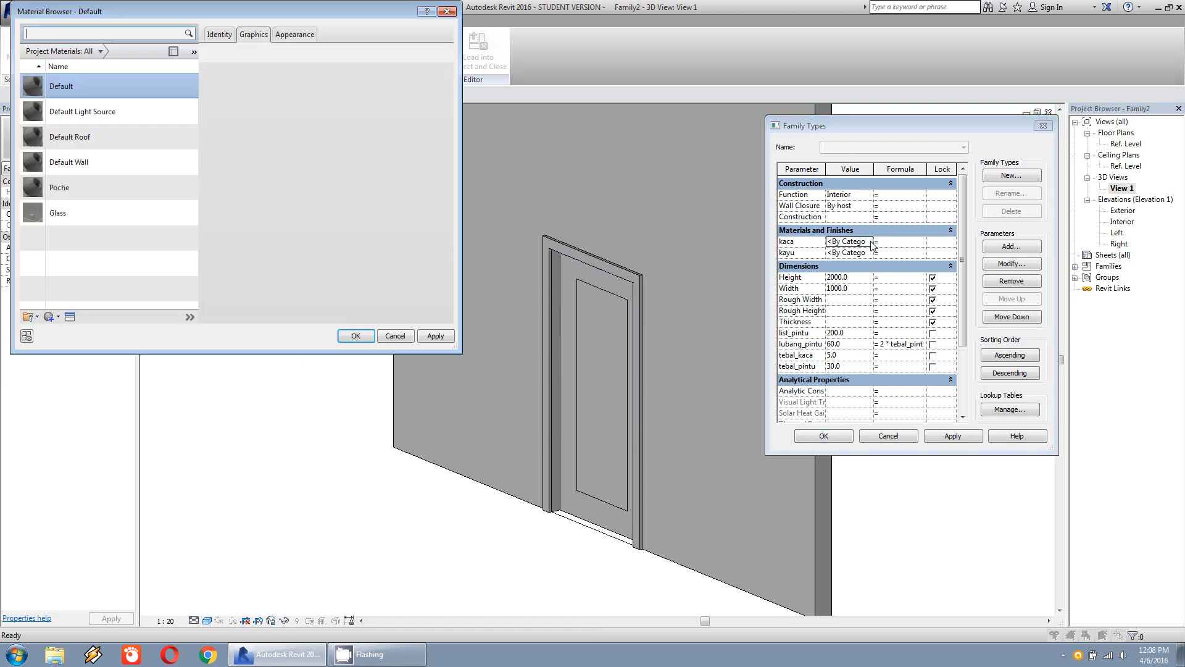
pyautogui.click(74, 211)
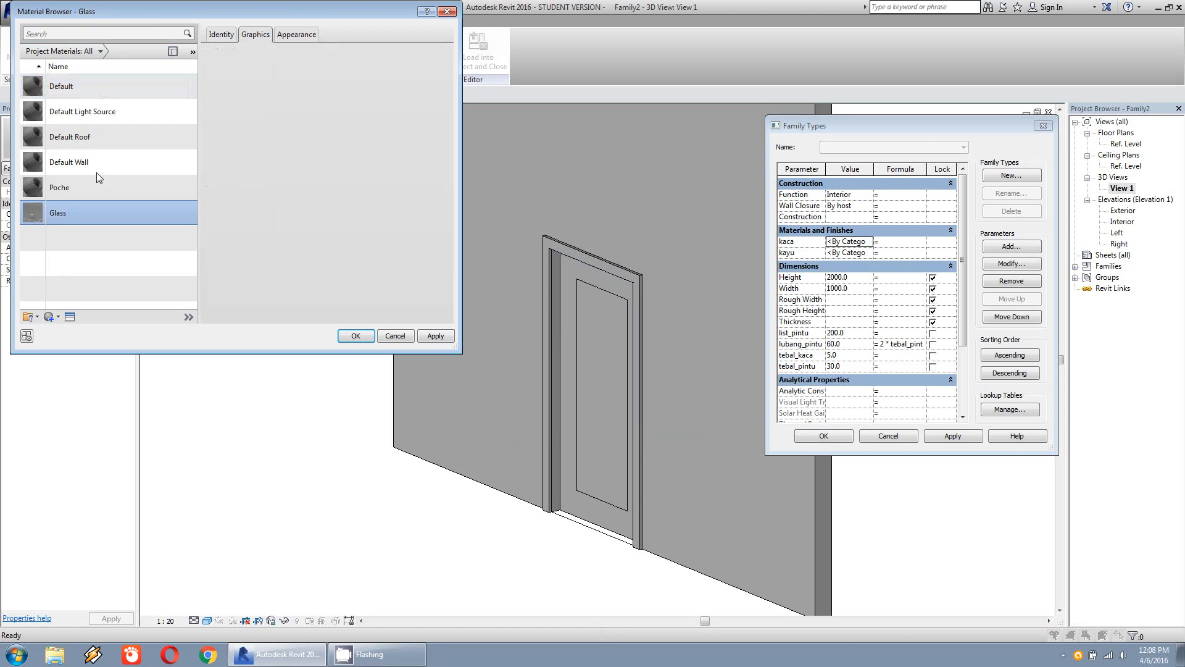
pyautogui.click(356, 335)
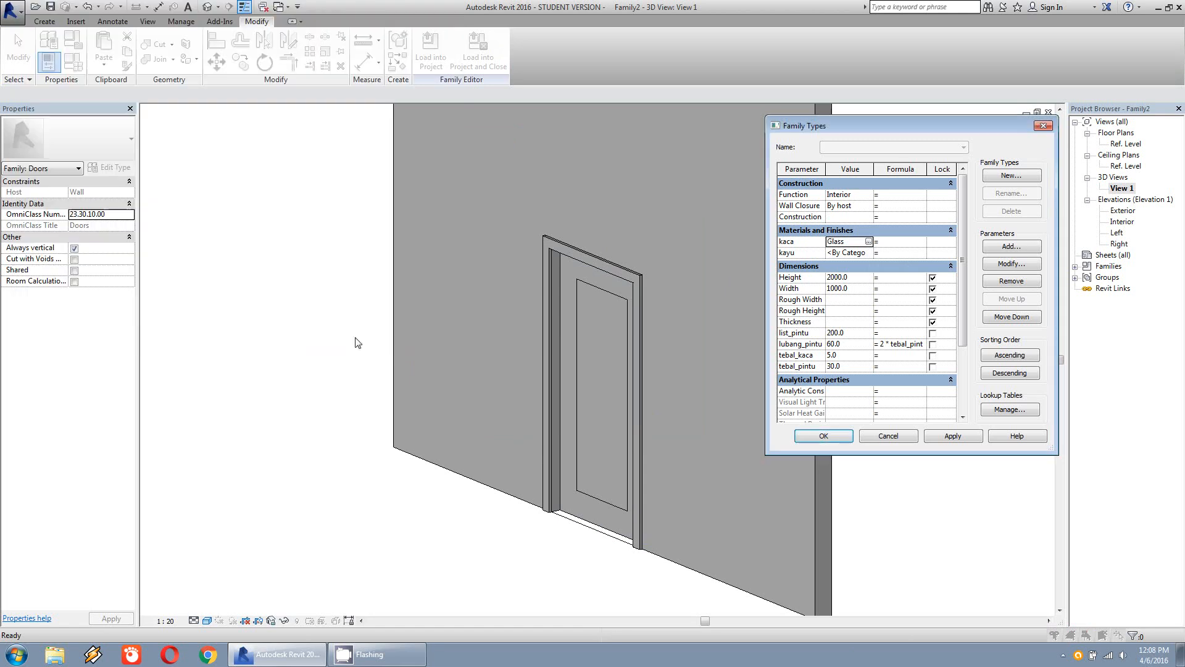
# - Open the material choice for the kayu parameter and duplicate the Default material, naming the copy kayu
pyautogui.click(871, 253)
pyautogui.click(868, 252)
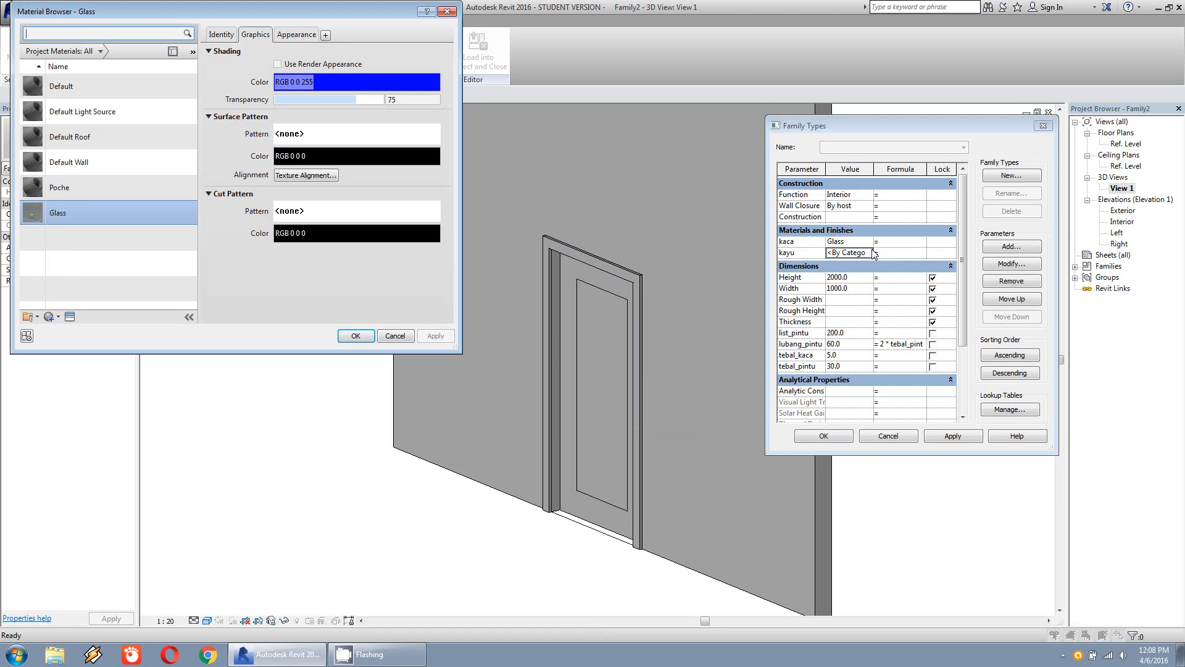
pyautogui.rightClick(102, 92)
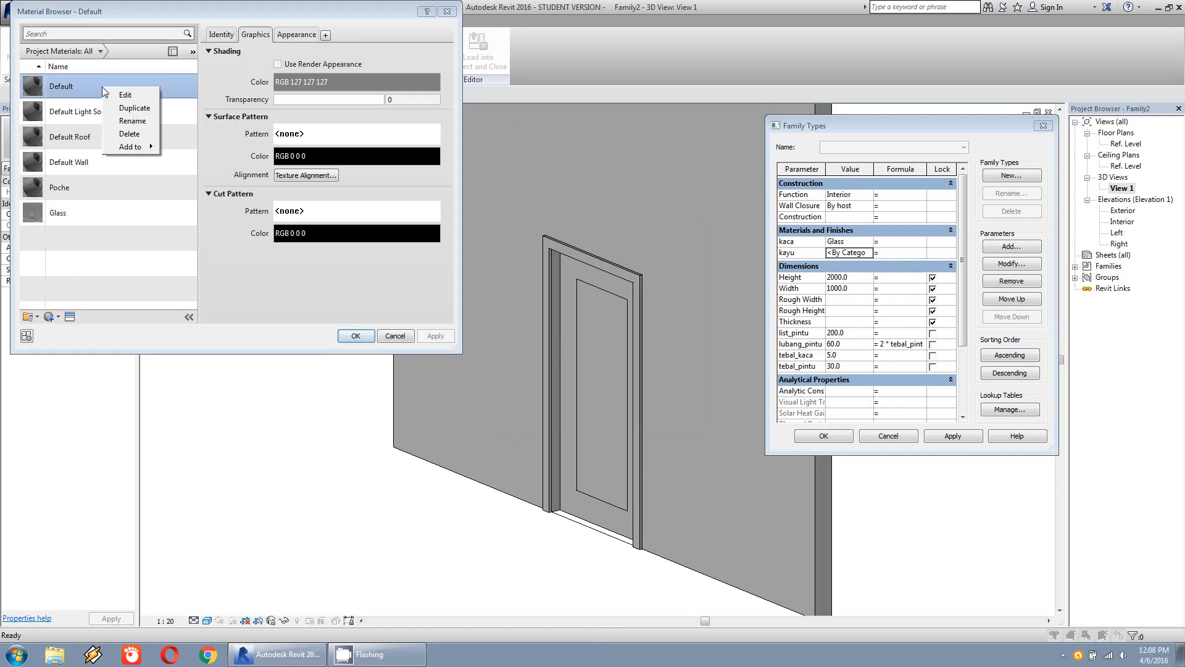
pyautogui.click(131, 114)
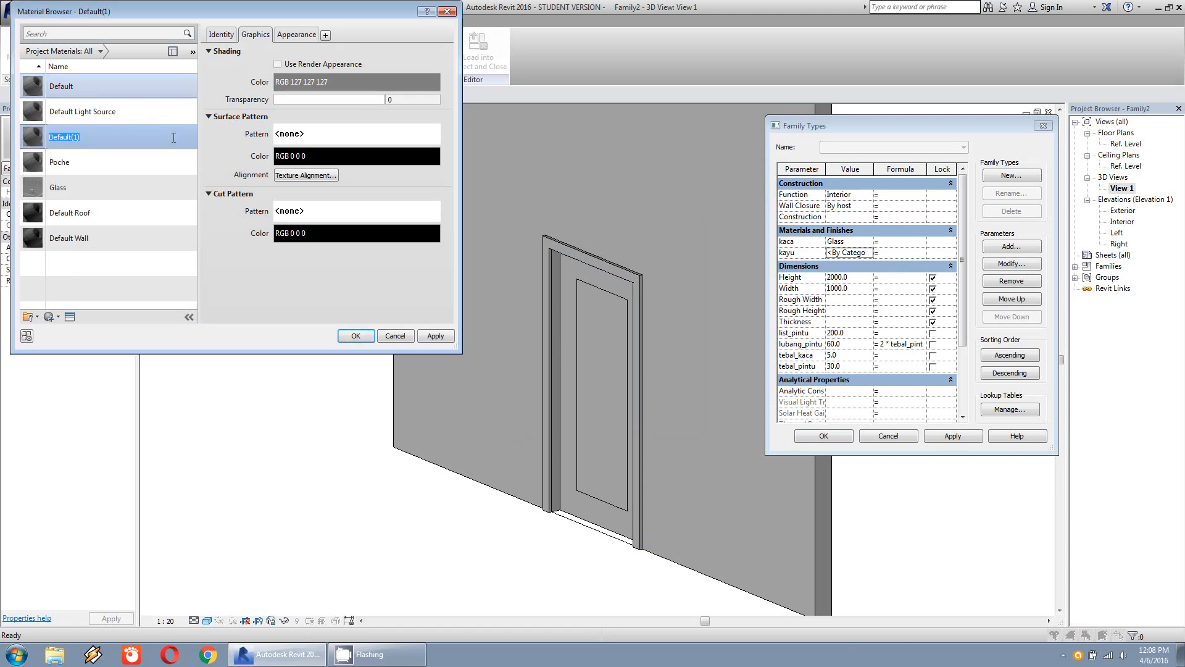
pyautogui.write('kayu')
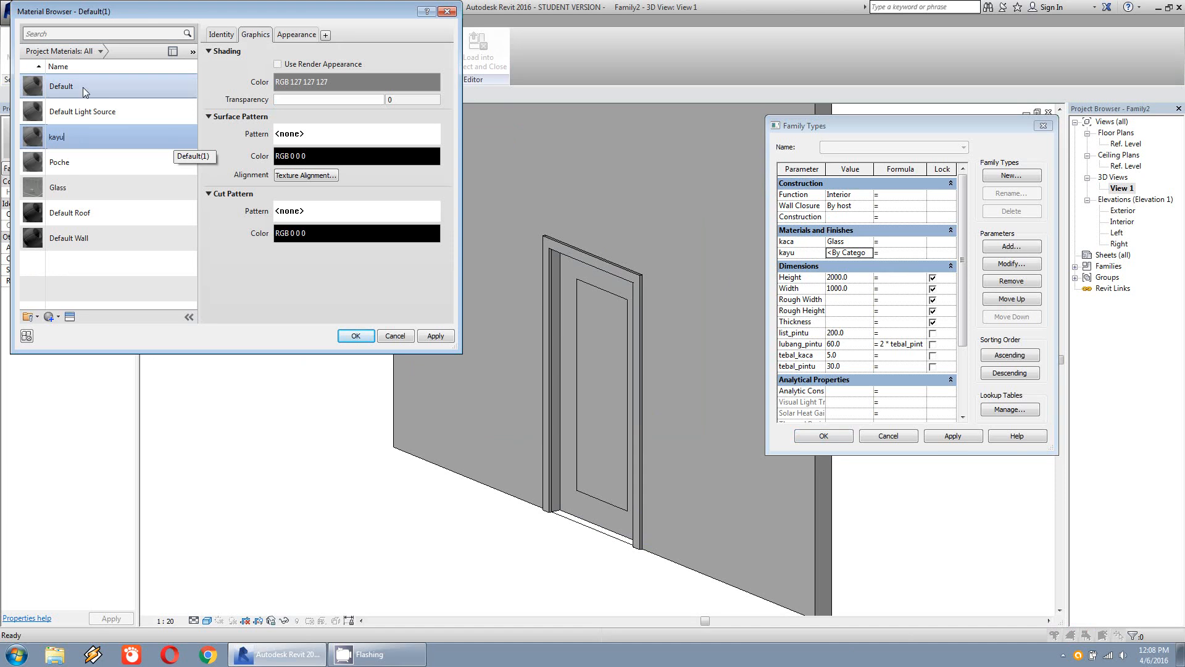
pyautogui.press('Return')
# - Set the desktop image wood _texture3178.jpg as the kayu material's appearance image and assign the material to the kayu parameter
pyautogui.click(297, 35)
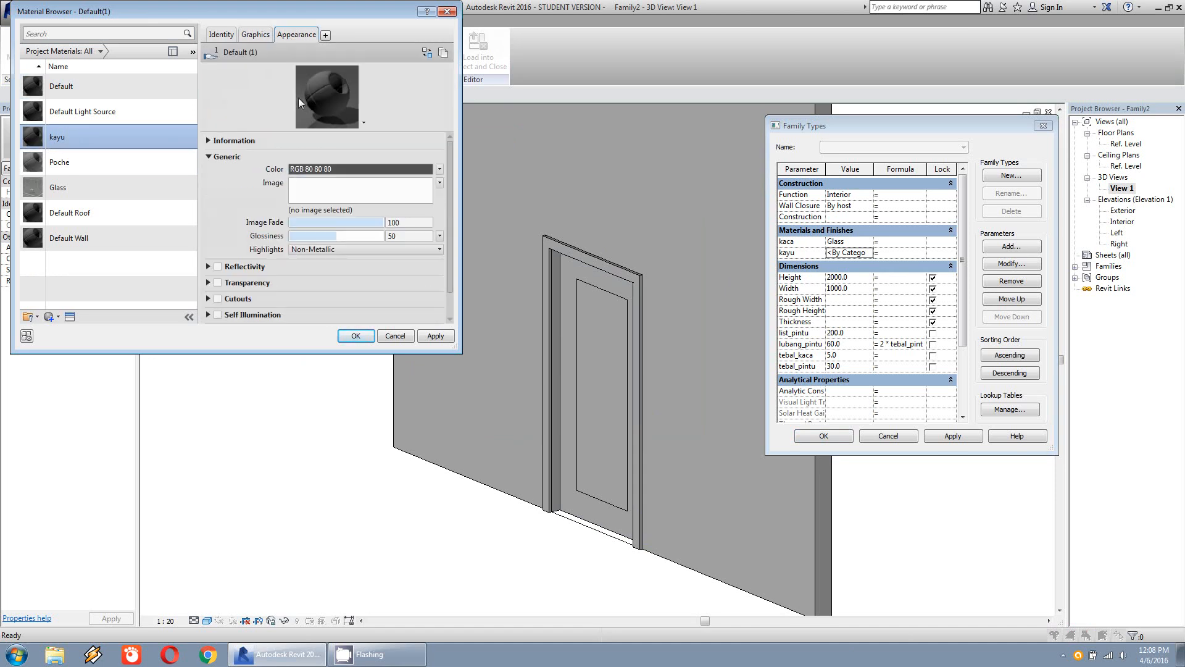
pyautogui.click(348, 195)
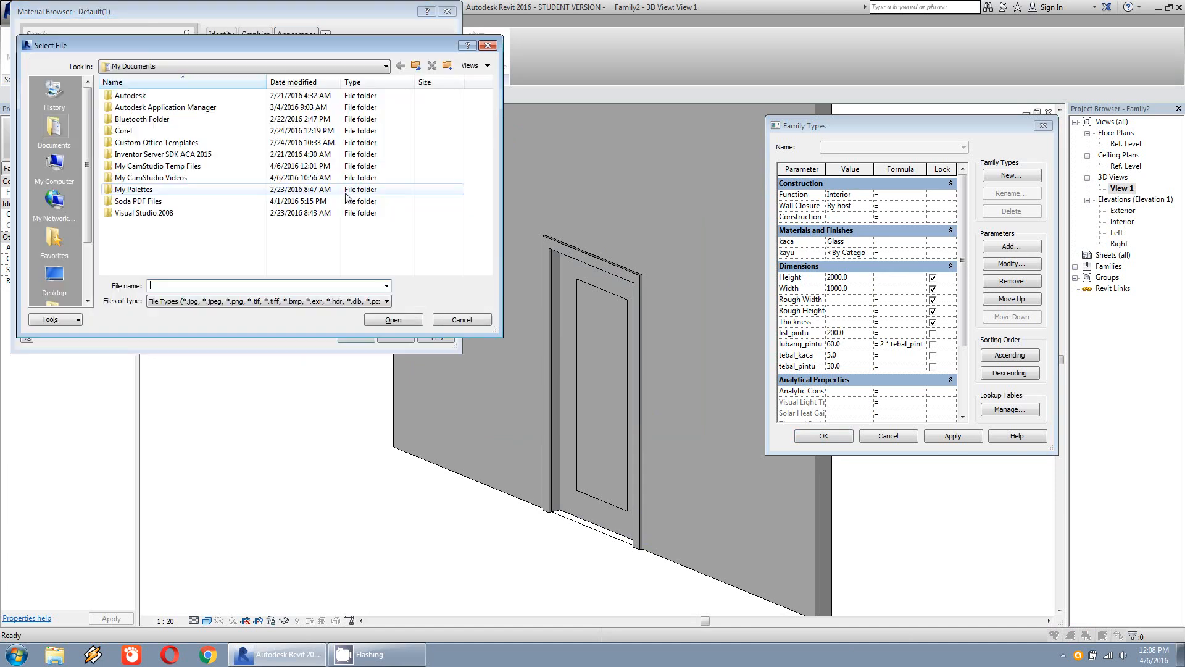
pyautogui.click(54, 163)
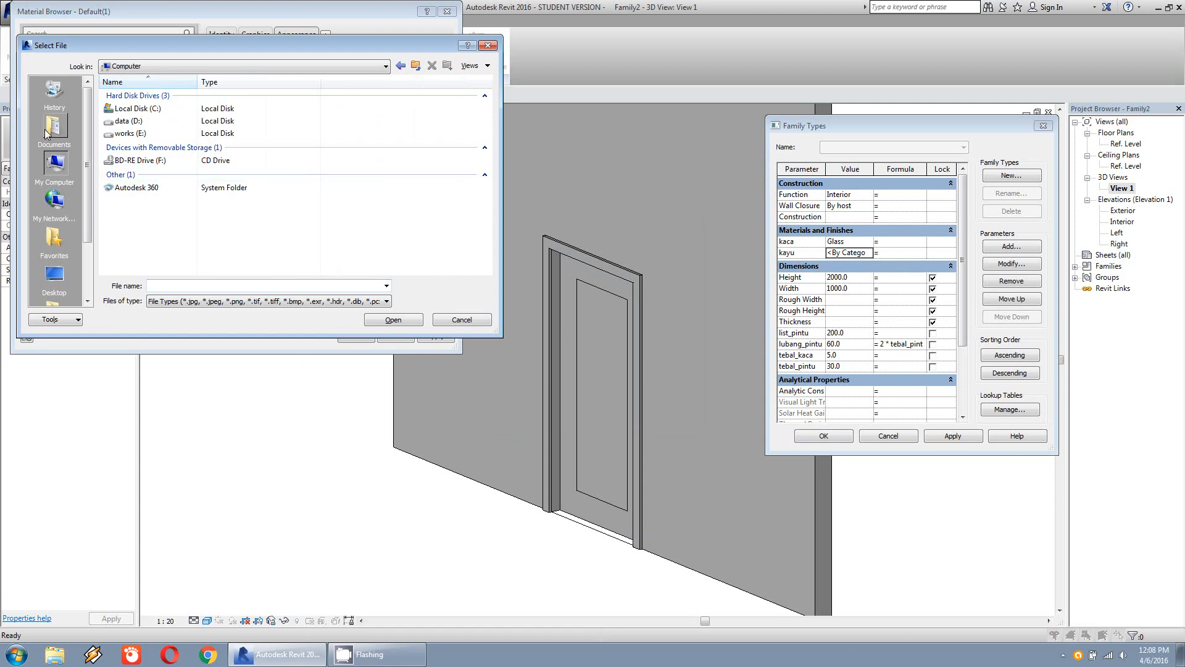
pyautogui.click(61, 281)
pyautogui.click(220, 258)
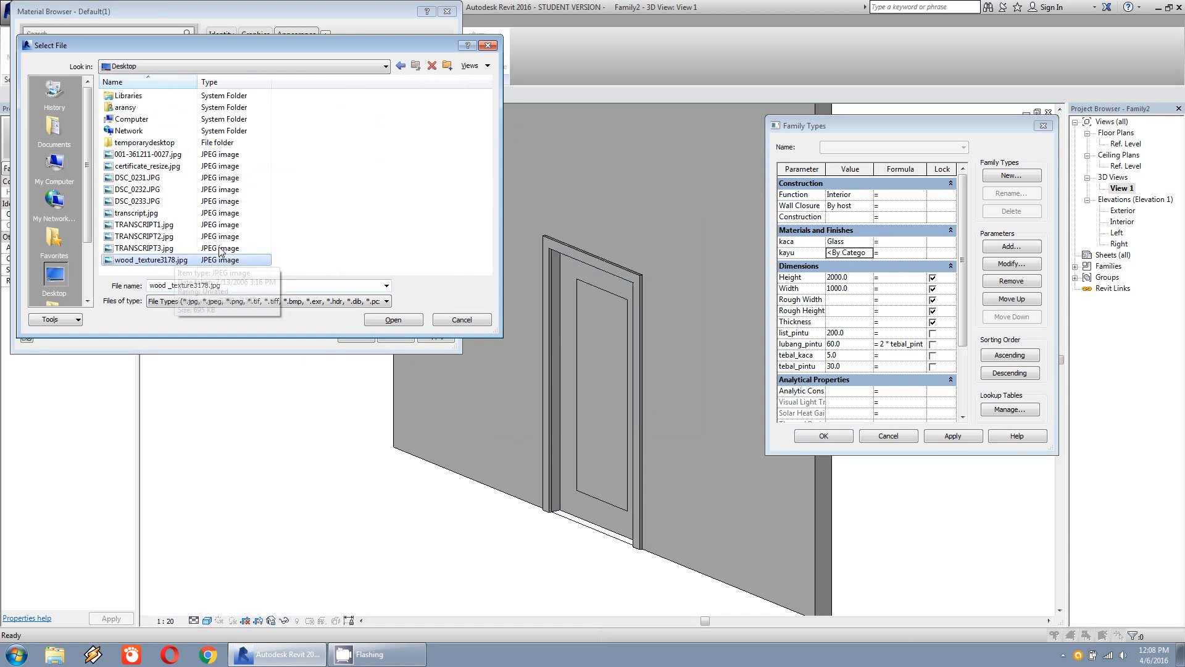
pyautogui.click(394, 319)
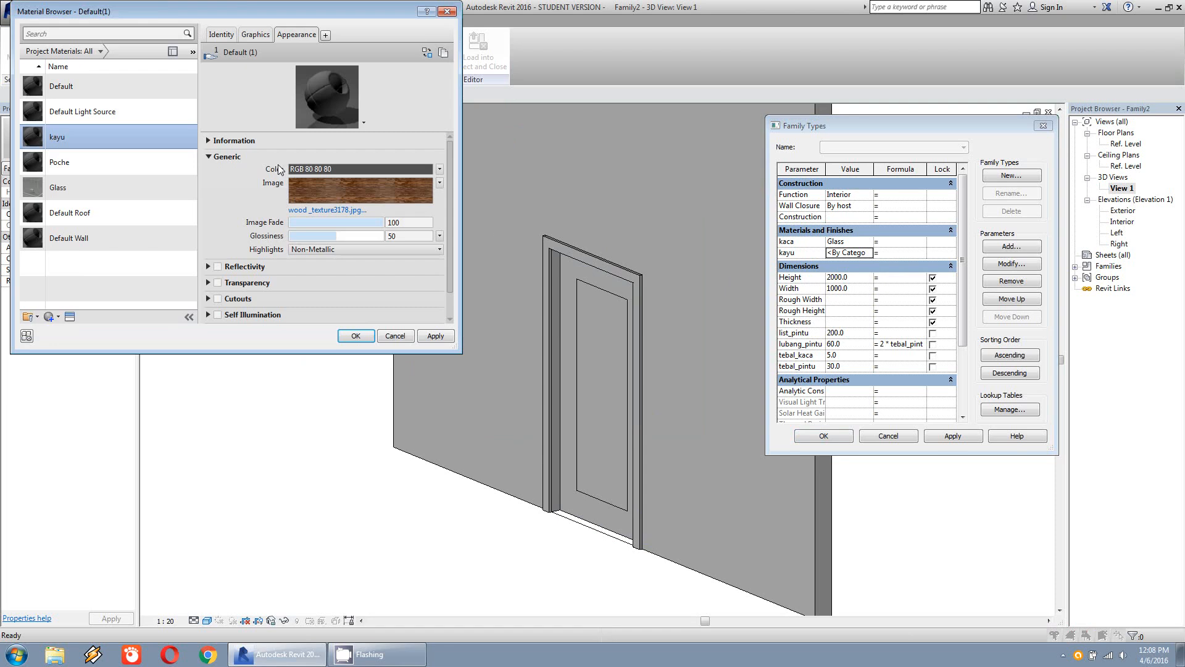
pyautogui.click(355, 336)
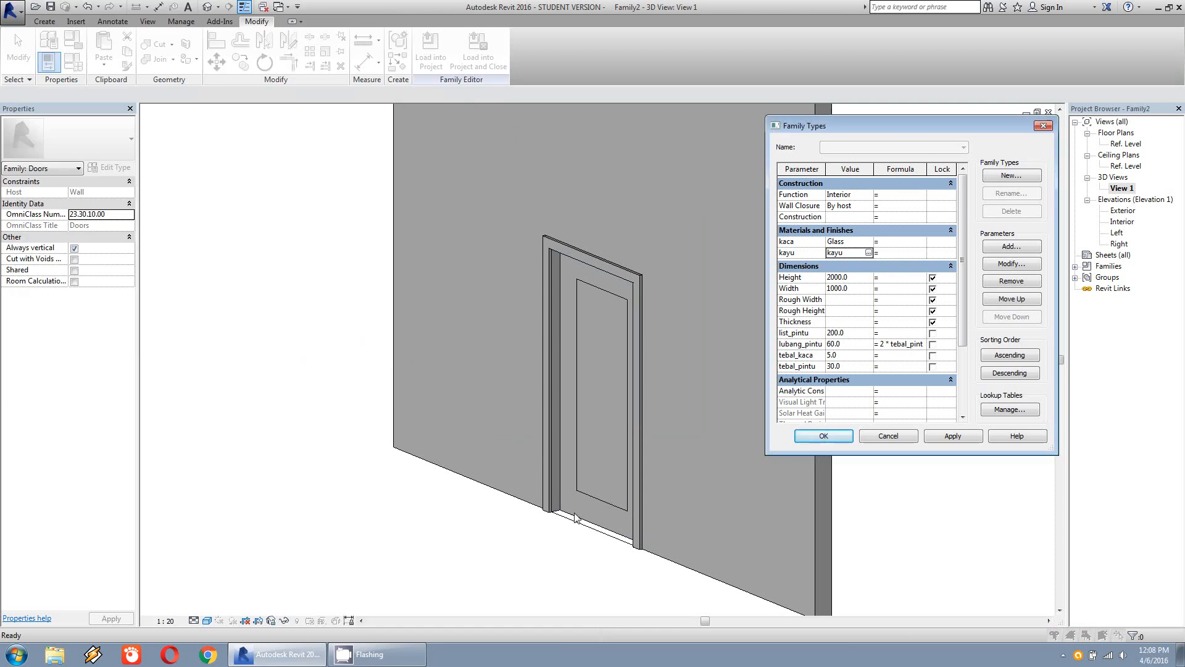
pyautogui.press('Return')
# - Associate the door panel extrusion's material with the kayu parameter instead of kaca
pyautogui.click(597, 519)
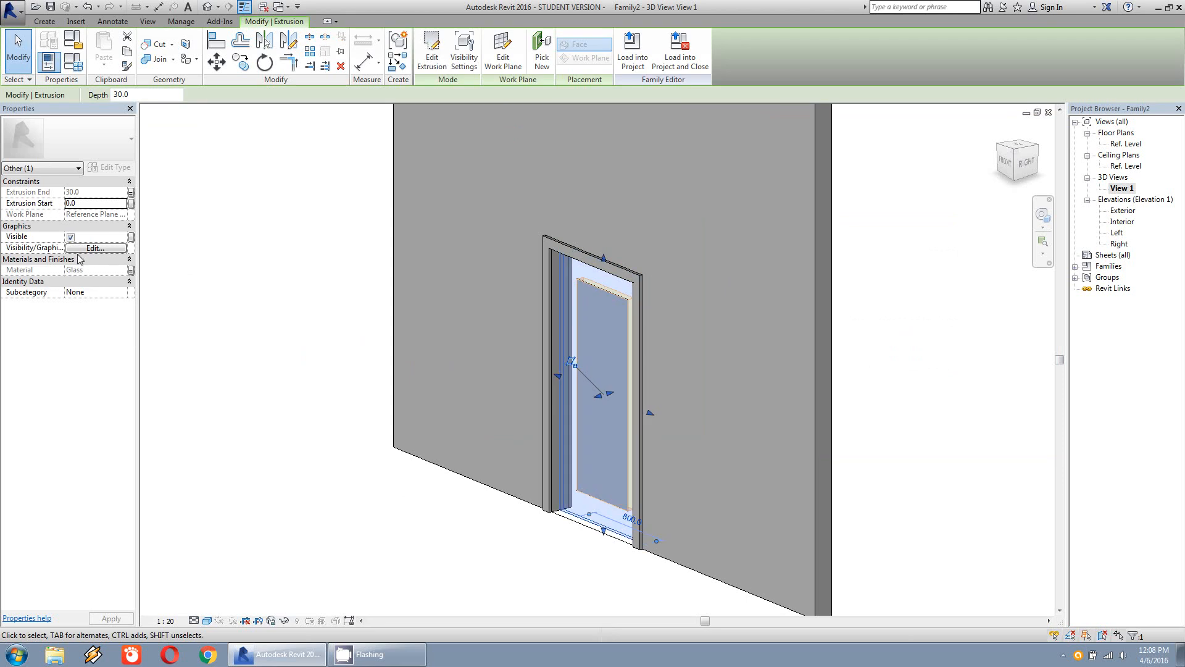
pyautogui.click(130, 270)
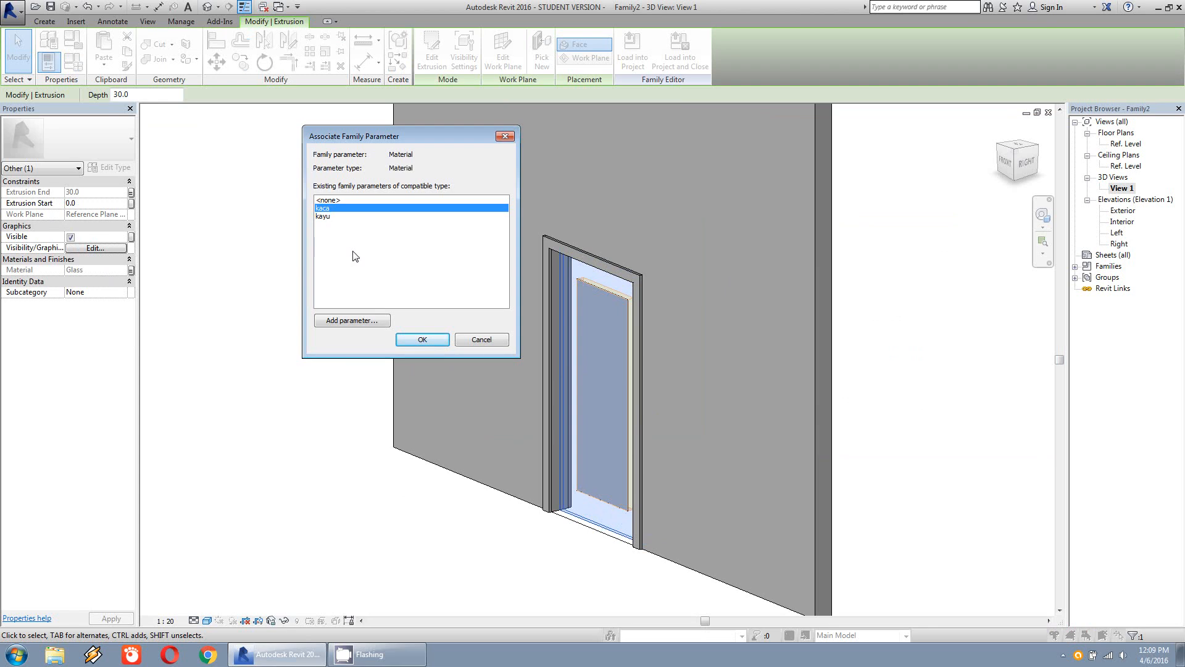
pyautogui.click(323, 217)
pyautogui.click(422, 340)
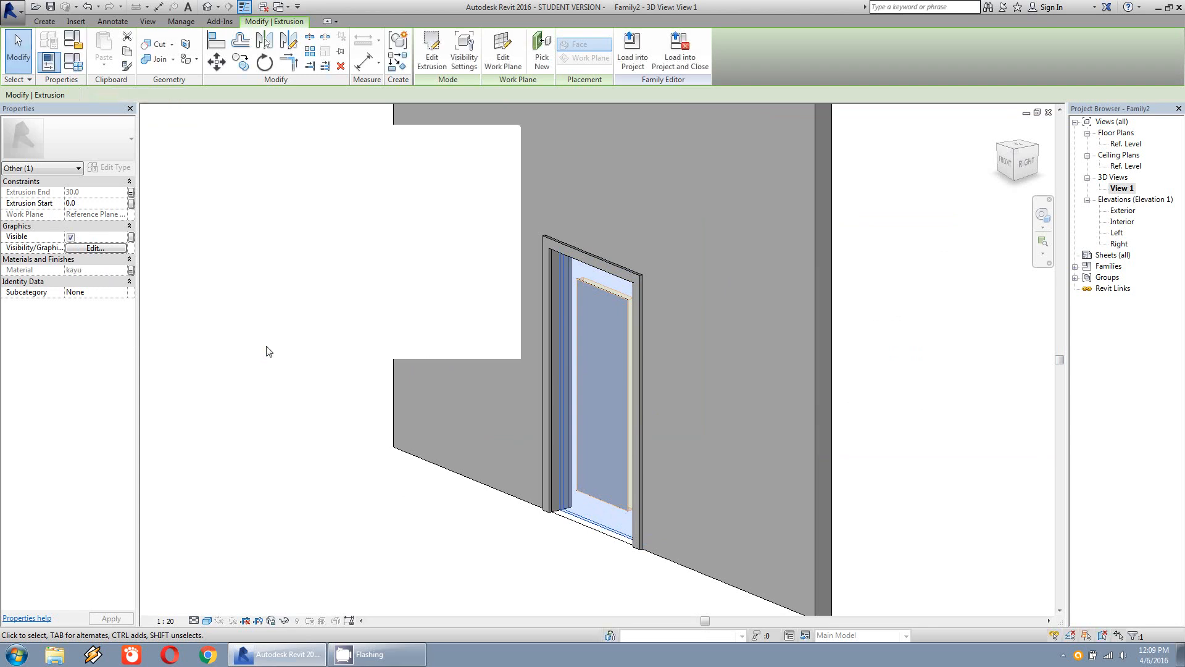
pyautogui.click(266, 347)
# - Associate the material of the glass infill extrusion in the door opening with the kaca parameter
pyautogui.click(579, 328)
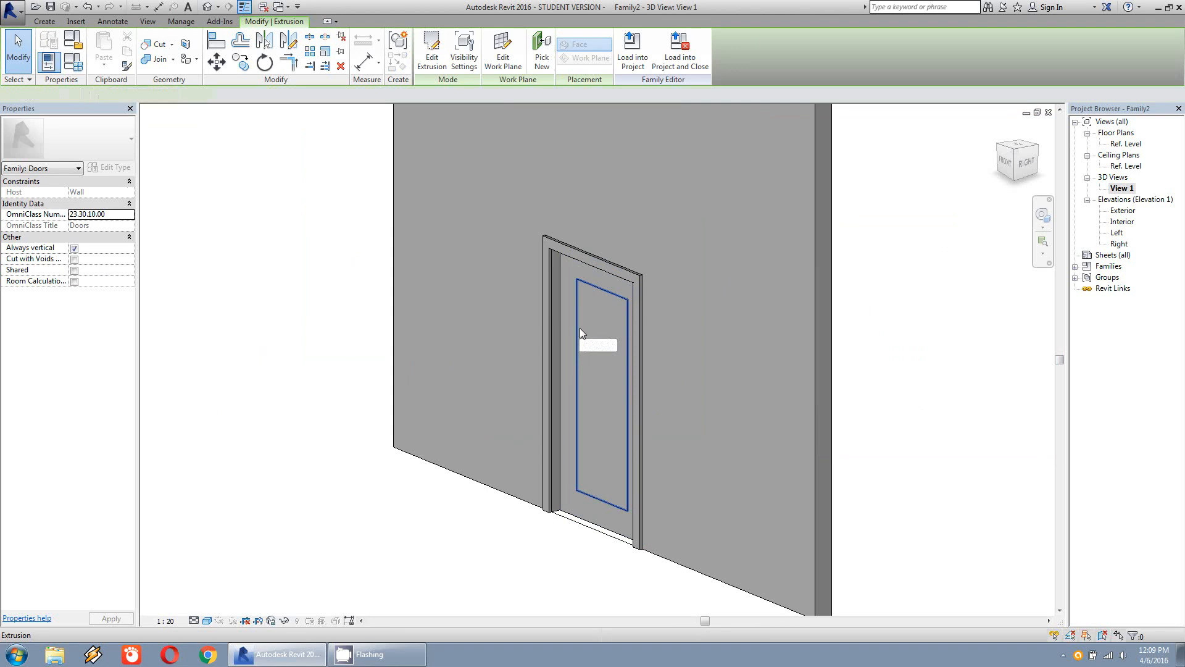
pyautogui.click(131, 271)
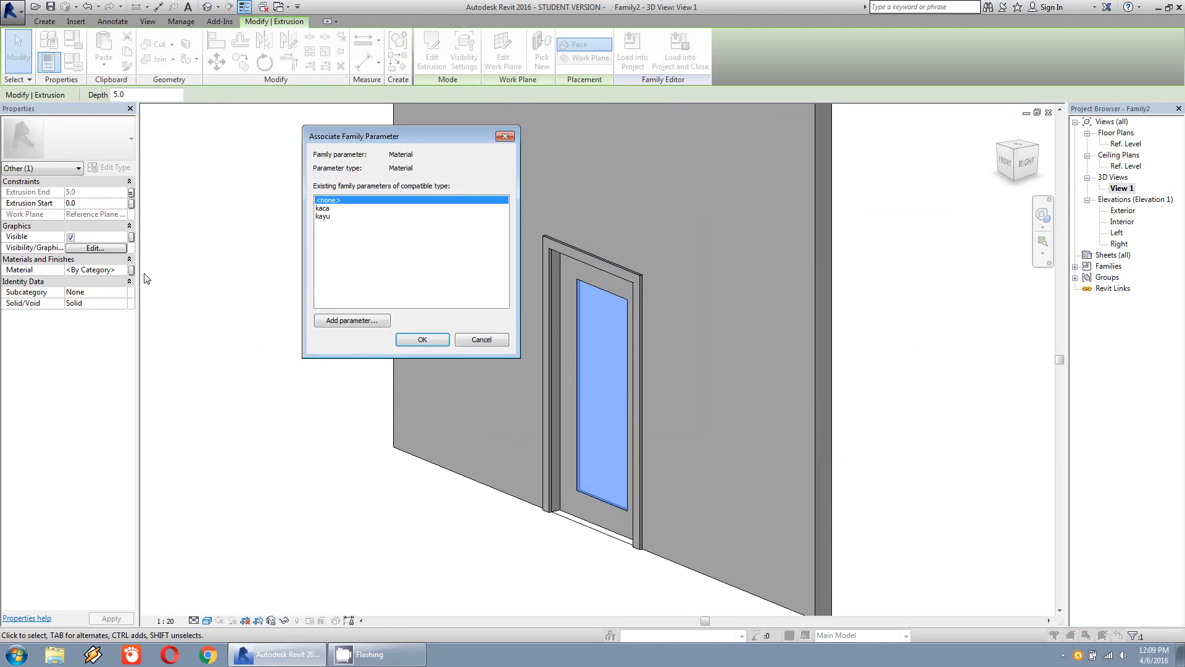
pyautogui.click(325, 209)
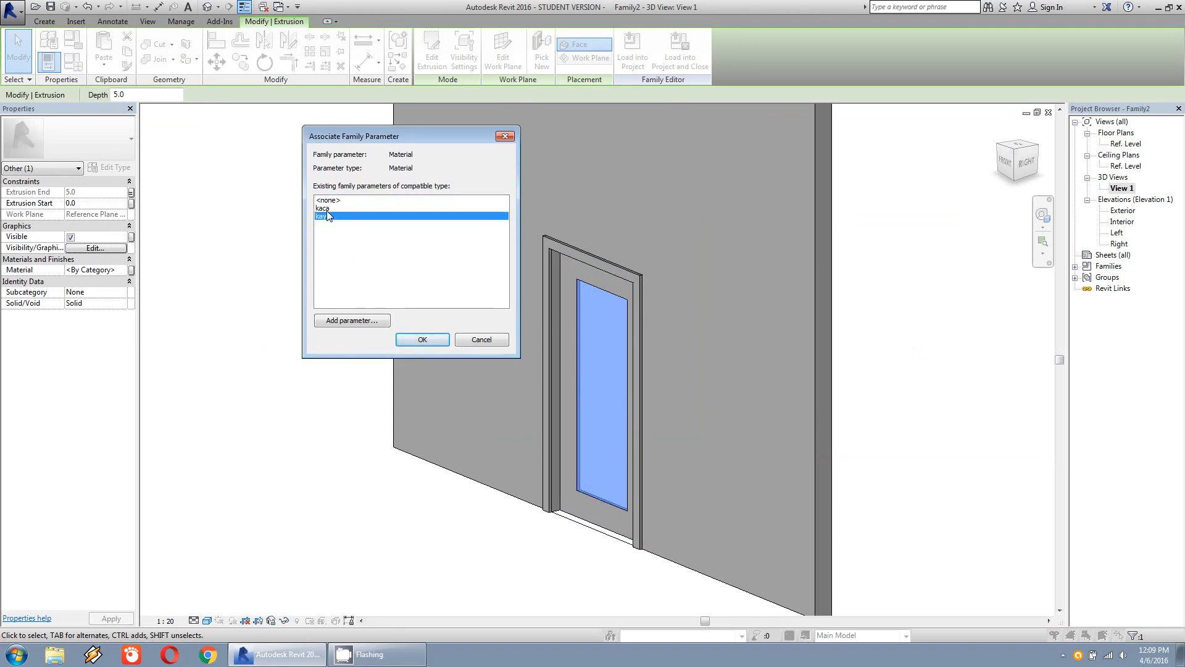
pyautogui.click(422, 340)
pyautogui.click(360, 349)
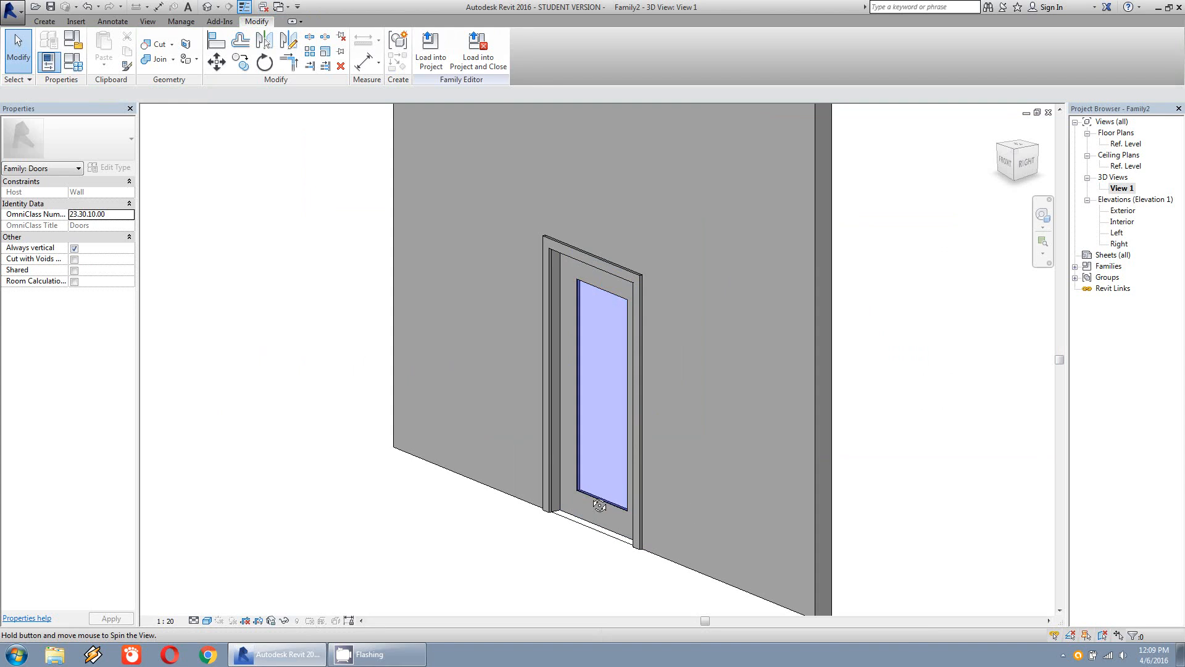
# - Set the 3D view's visual style to Realistic and inspect the door from both sides of the wall
pyautogui.keyDown('shift'); pyautogui.moveTo(333, 603); pyautogui.dragTo(418, 471, button='middle'); pyautogui.keyUp('shift')
pyautogui.keyDown('shift'); pyautogui.moveTo(662, 453); pyautogui.dragTo(628, 455, button='middle'); pyautogui.keyUp('shift')
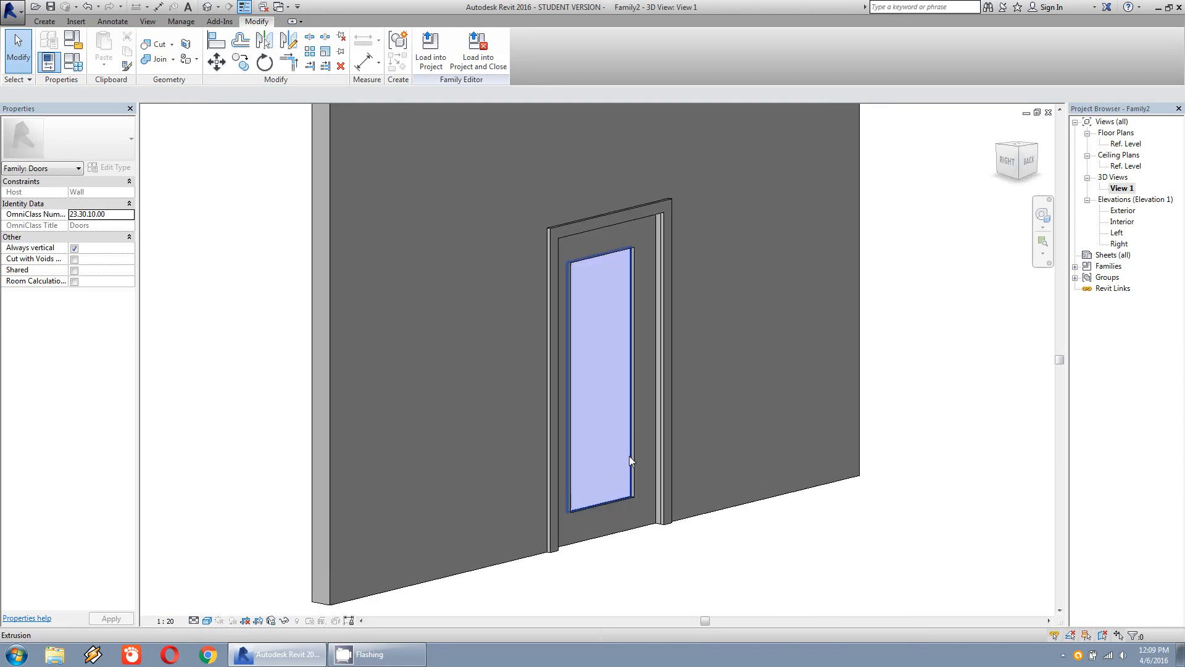
pyautogui.scroll(5, 627, 451)
pyautogui.click(208, 621)
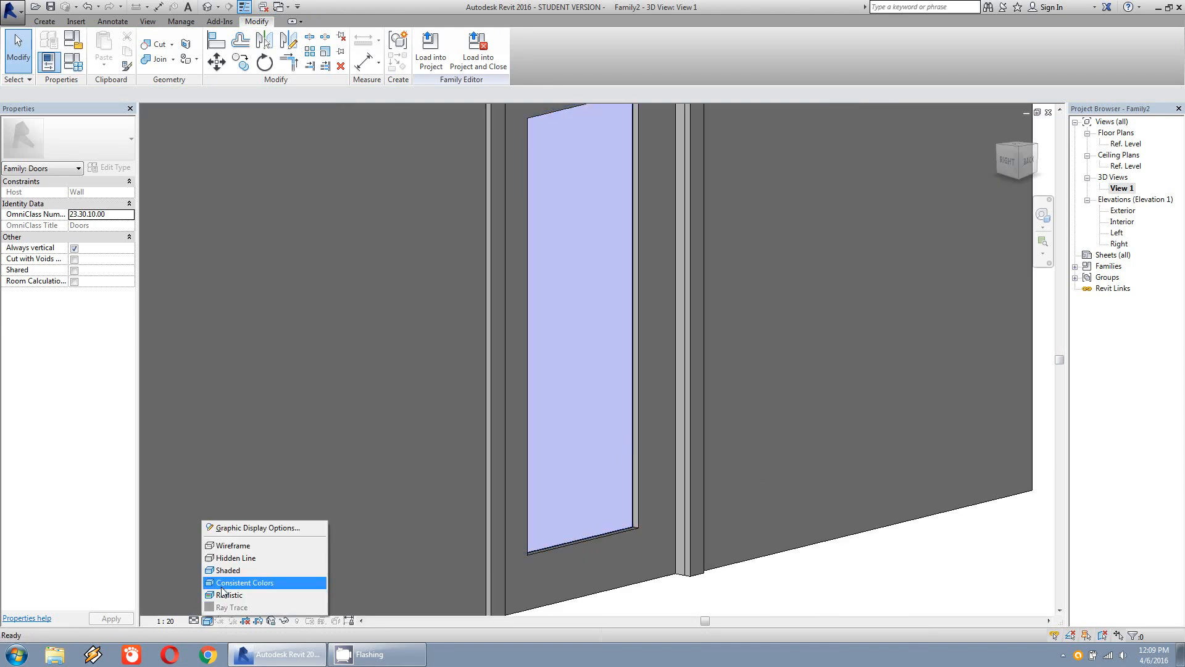
pyautogui.click(226, 594)
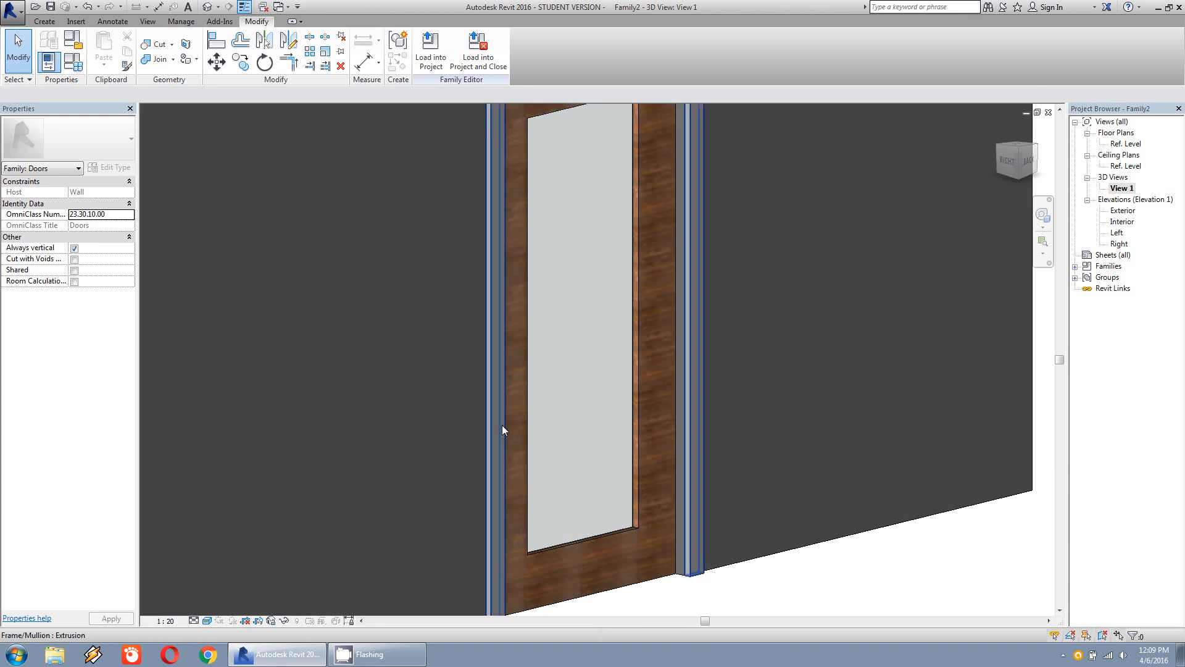
pyautogui.scroll(-2, 502, 425)
pyautogui.click(209, 621)
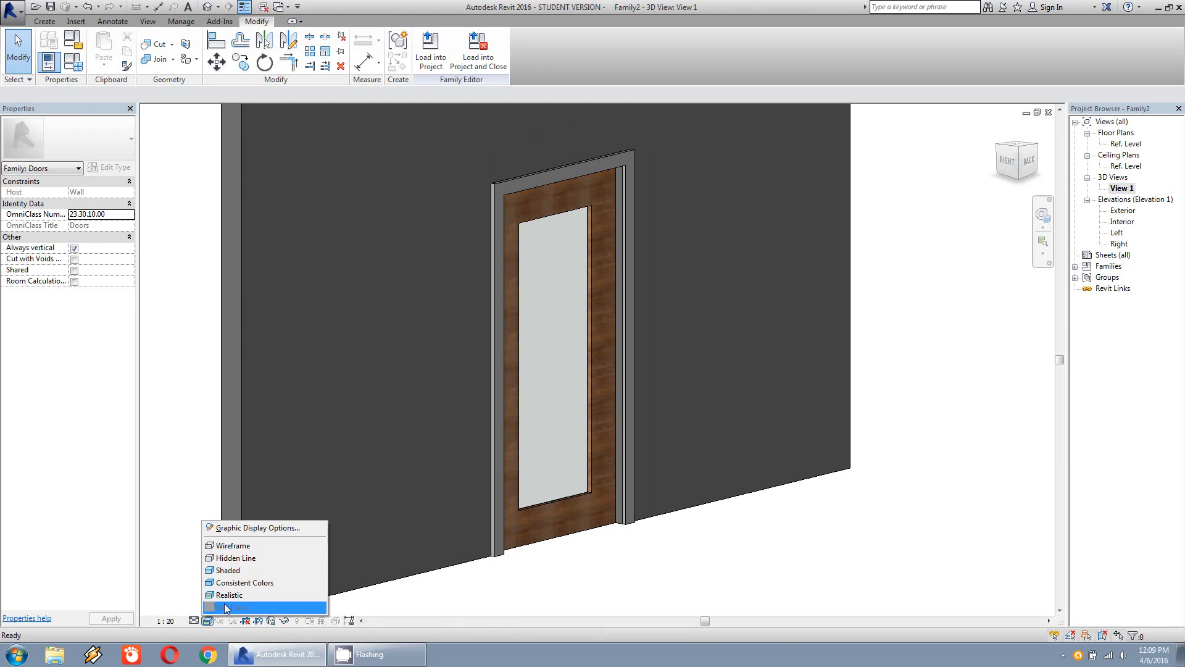
pyautogui.click(568, 591)
pyautogui.keyDown('shift'); pyautogui.moveTo(646, 529); pyautogui.dragTo(419, 491, button='middle'); pyautogui.keyUp('shift')
pyautogui.keyDown('shift'); pyautogui.moveTo(553, 433); pyautogui.dragTo(515, 444, button='middle'); pyautogui.keyUp('shift')
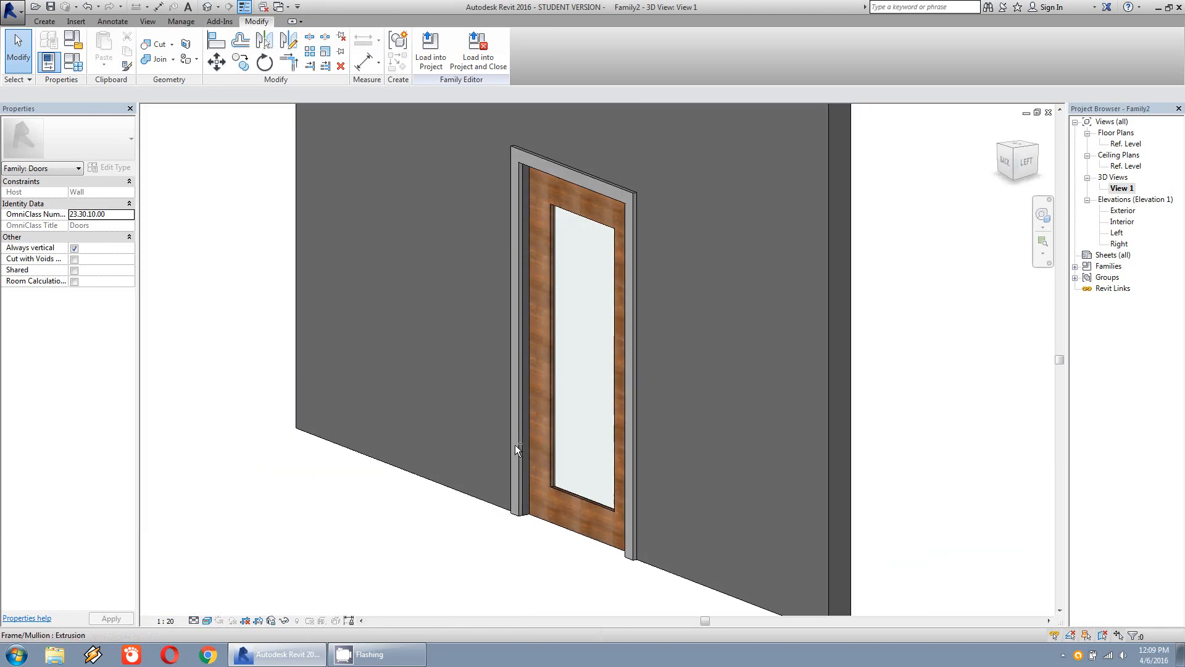
# - Create a new project with the offered template settings
pyautogui.click(14, 20)
pyautogui.moveTo(43, 62)
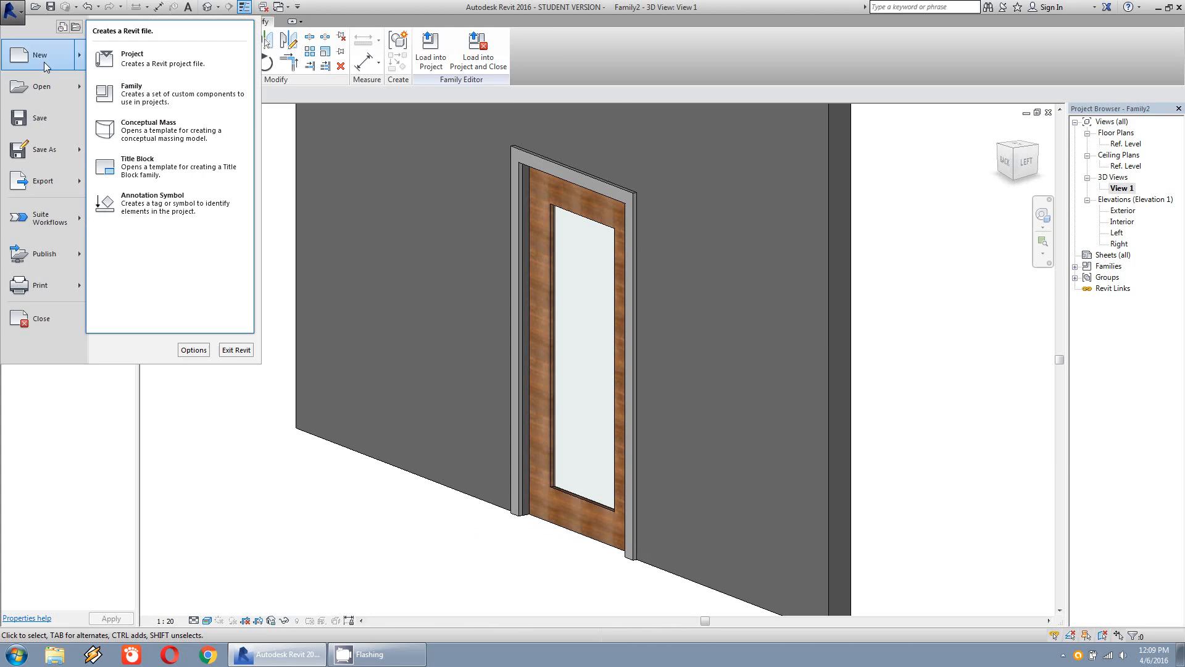
pyautogui.click(156, 65)
pyautogui.click(563, 369)
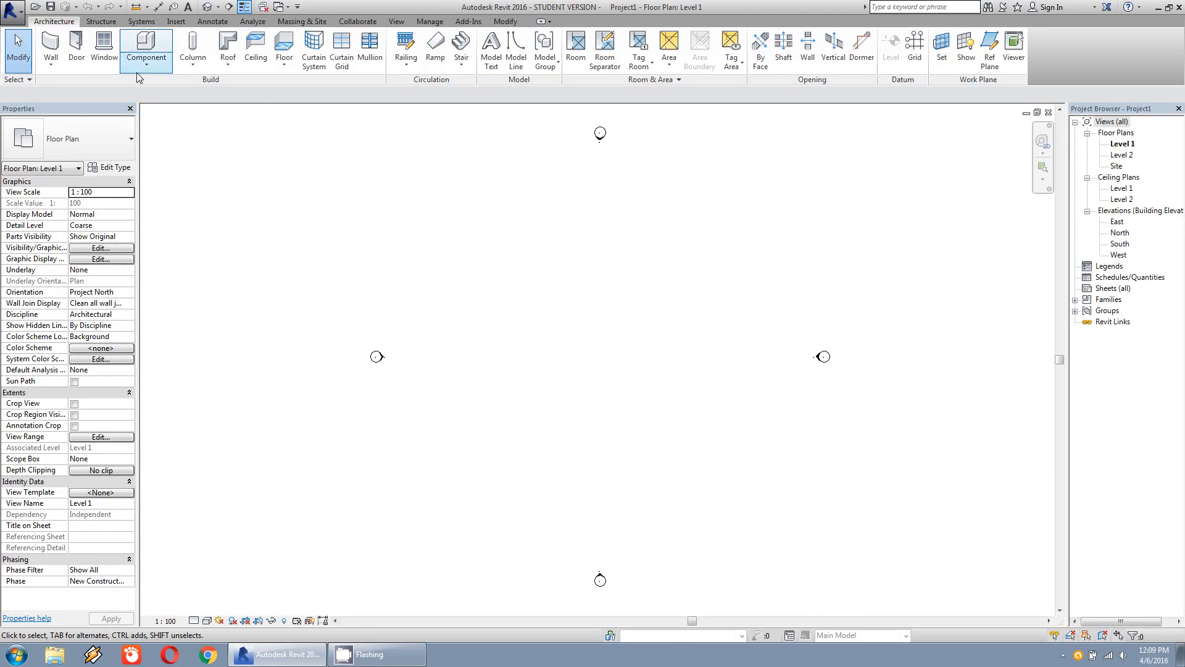
# - Draw one straight horizontal Generic - 200mm wall in the Level 1 floor plan, between the elevation markers
pyautogui.press('w')
pyautogui.press('a')
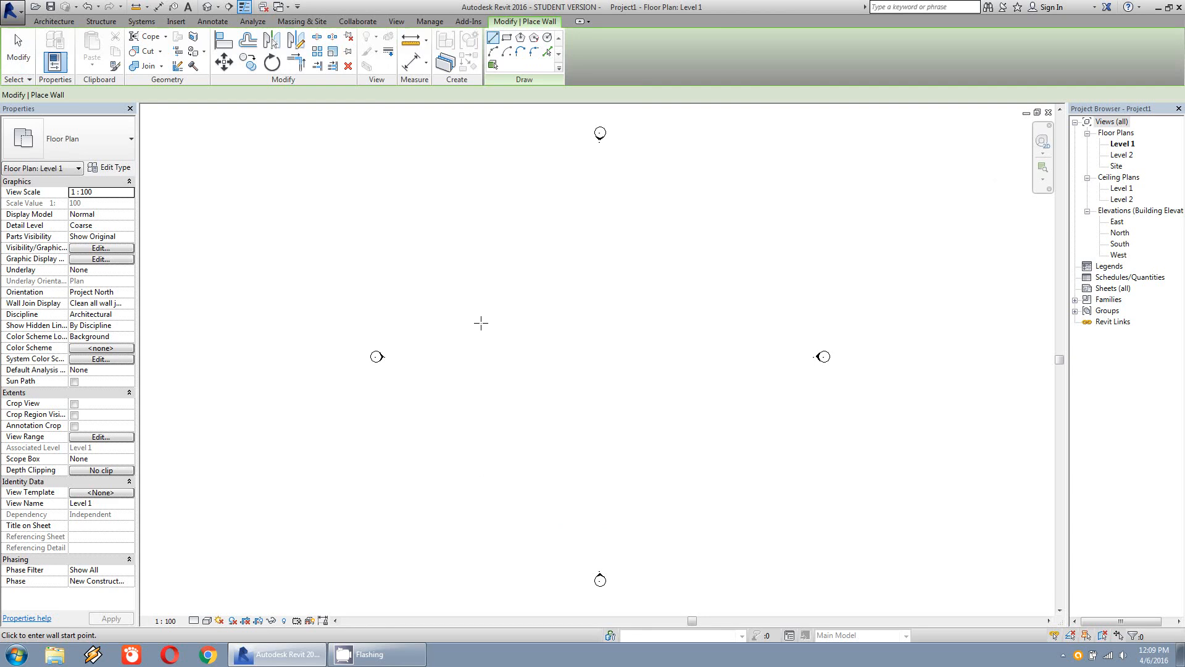
pyautogui.click(479, 322)
pyautogui.click(597, 323)
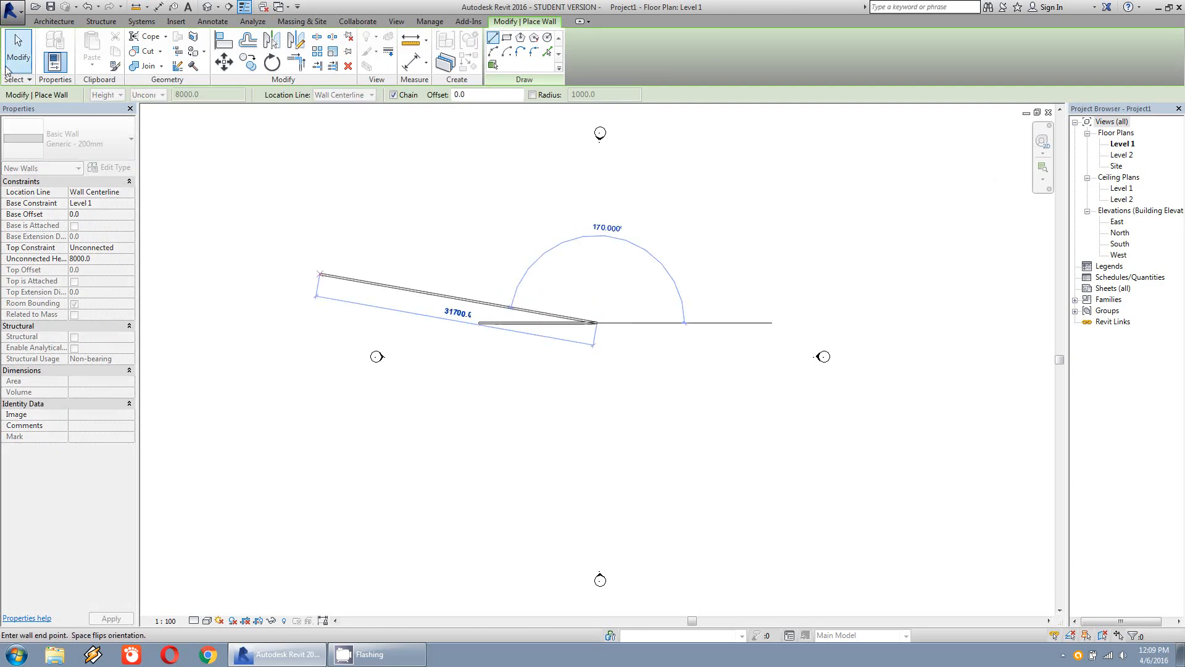
pyautogui.press('Escape')
pyautogui.press('Escape')
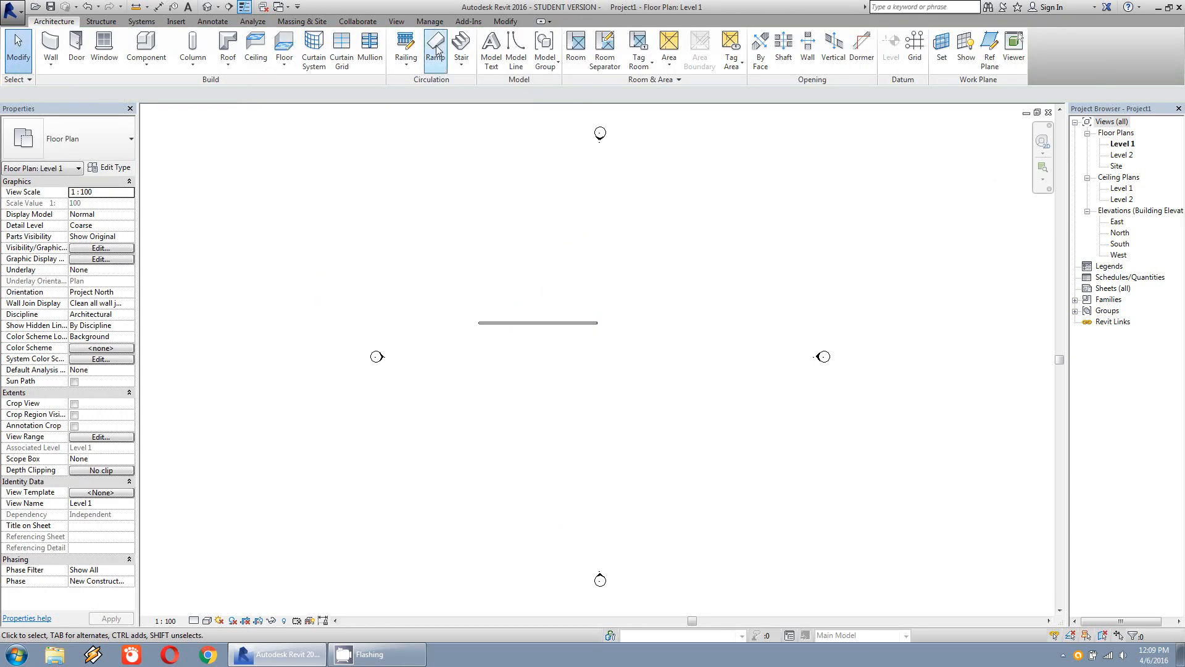
# - Open the project's default 3D view to show the wall
pyautogui.click(396, 21)
pyautogui.click(391, 65)
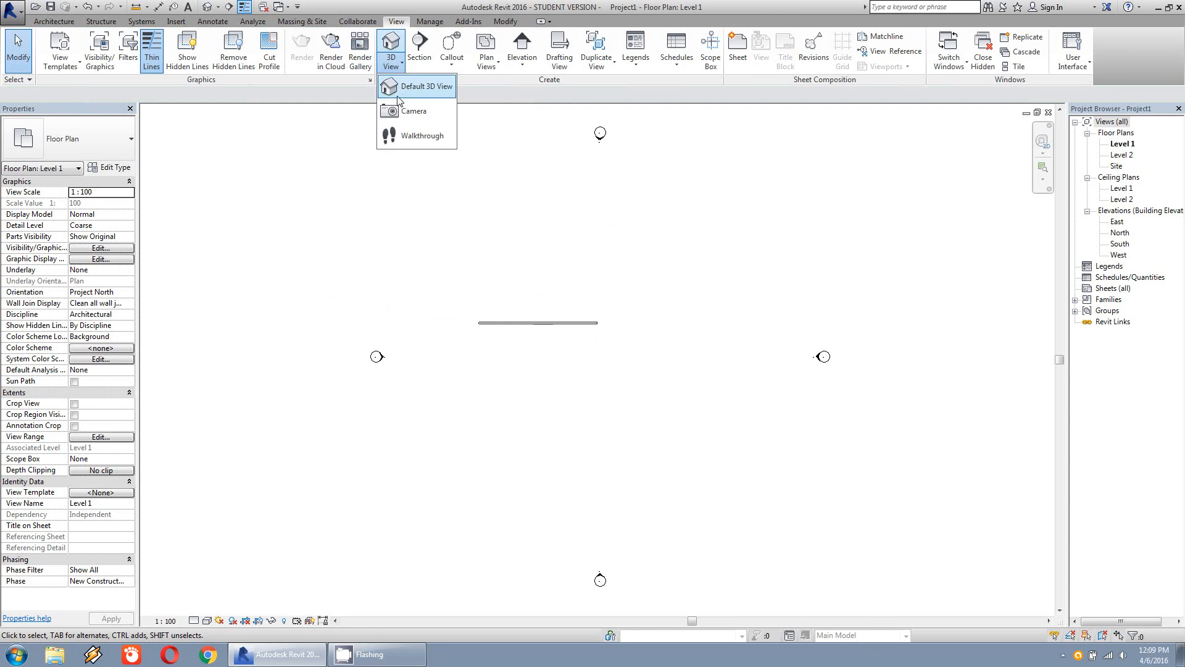
pyautogui.click(404, 111)
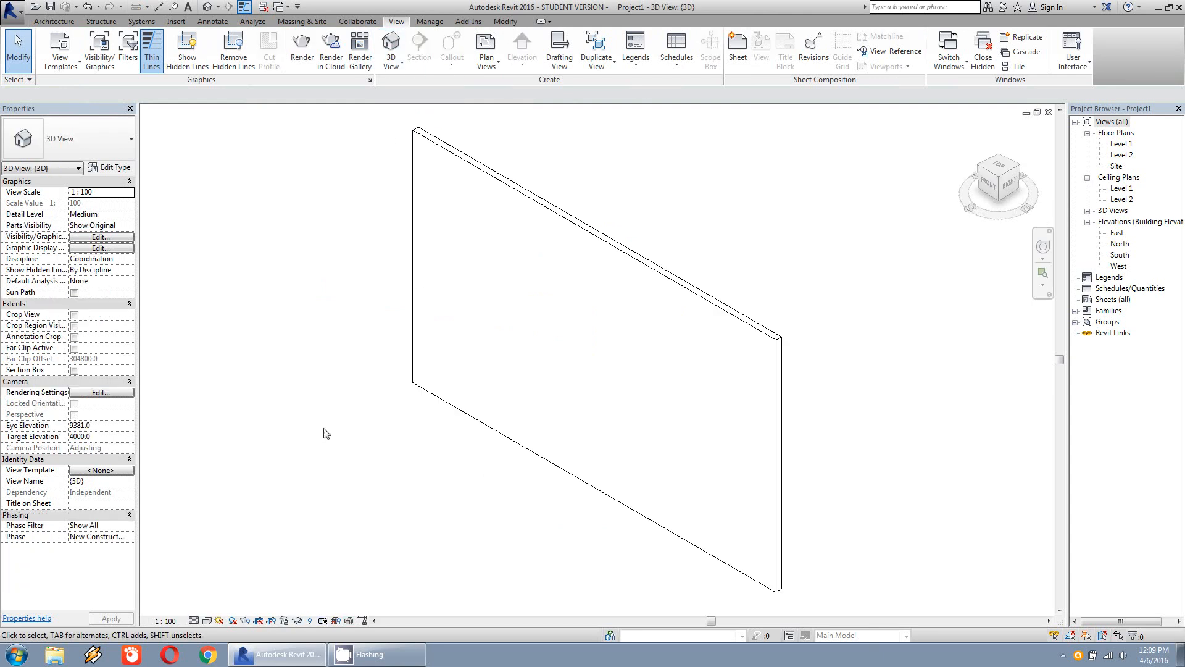
# - Switch to the door family's 3D view and save the family on the Desktop as "pintu kaca"
pyautogui.click(264, 8)
pyautogui.click(281, 7)
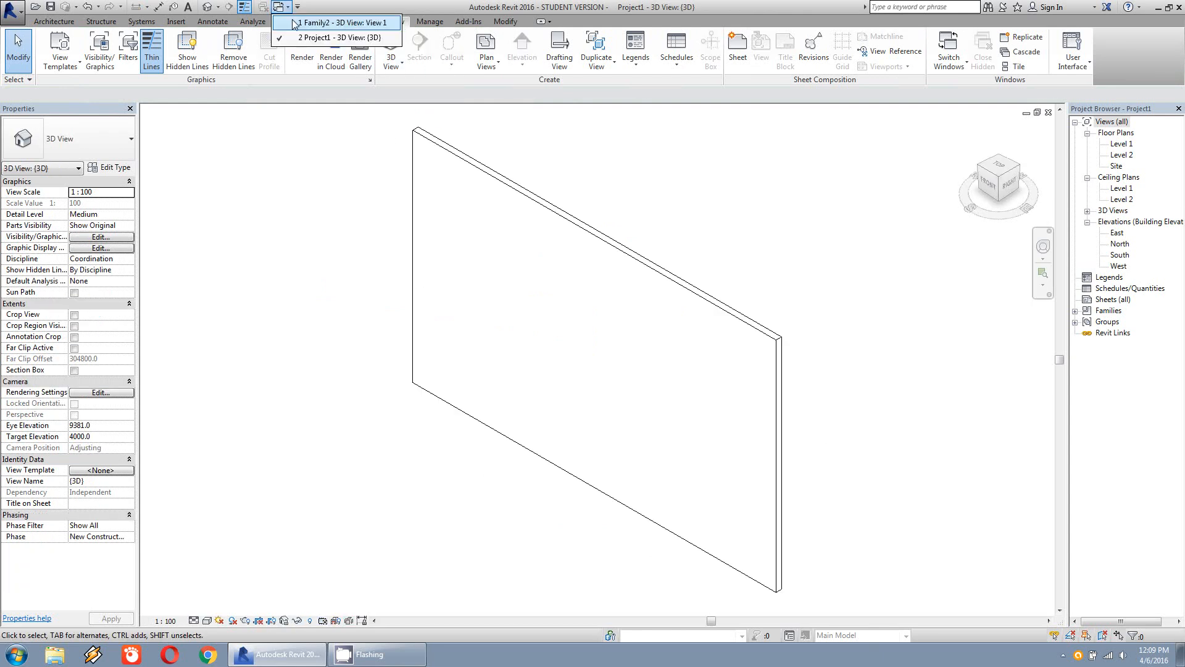
pyautogui.click(315, 18)
pyautogui.click(268, 212)
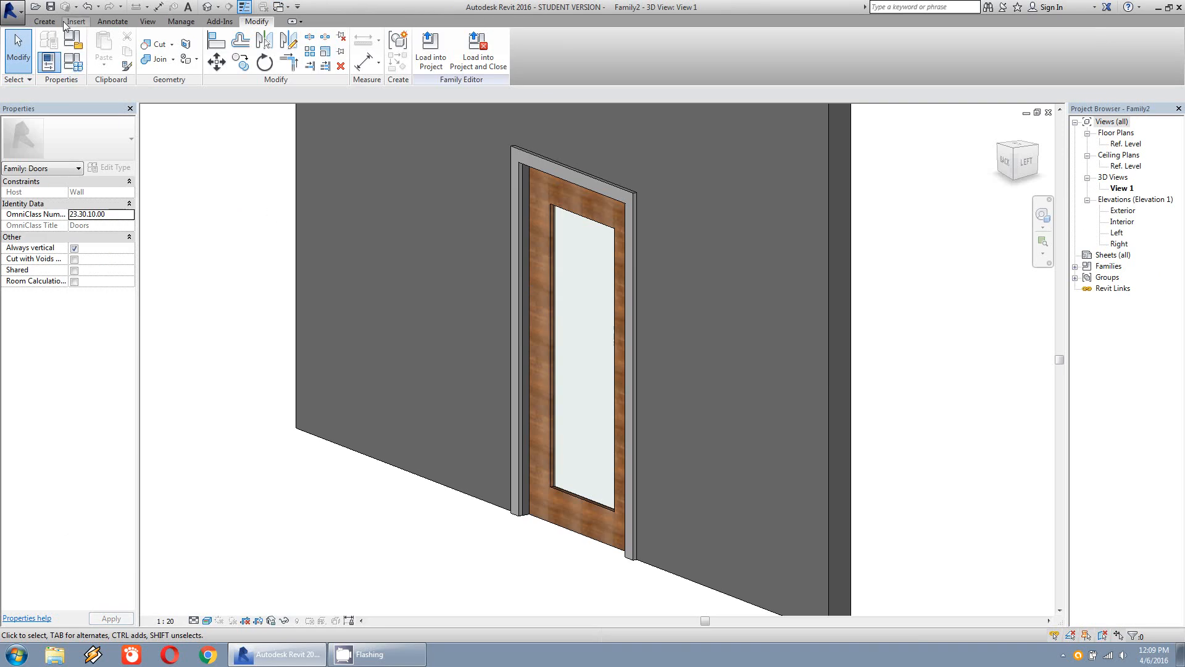
pyautogui.hotkey('ctrl', 's')
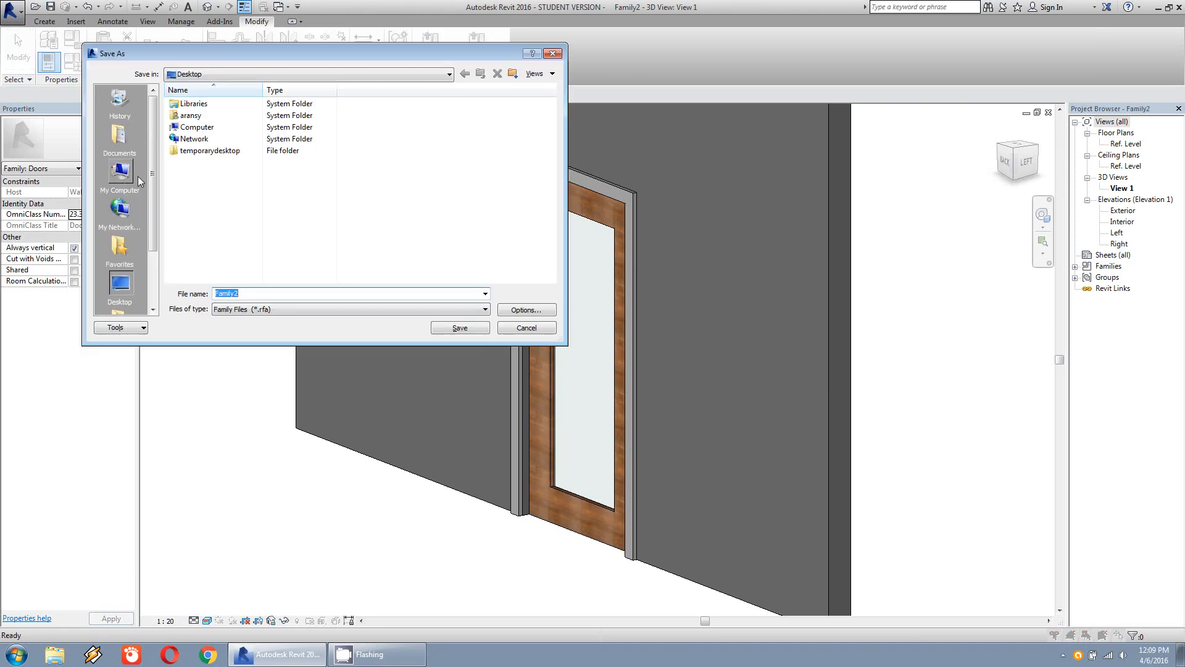
pyautogui.write('door')
pyautogui.press('BackSpace')
pyautogui.press('BackSpace')
pyautogui.press('BackSpace')
pyautogui.write('pintu kaca')
pyautogui.press('Return')
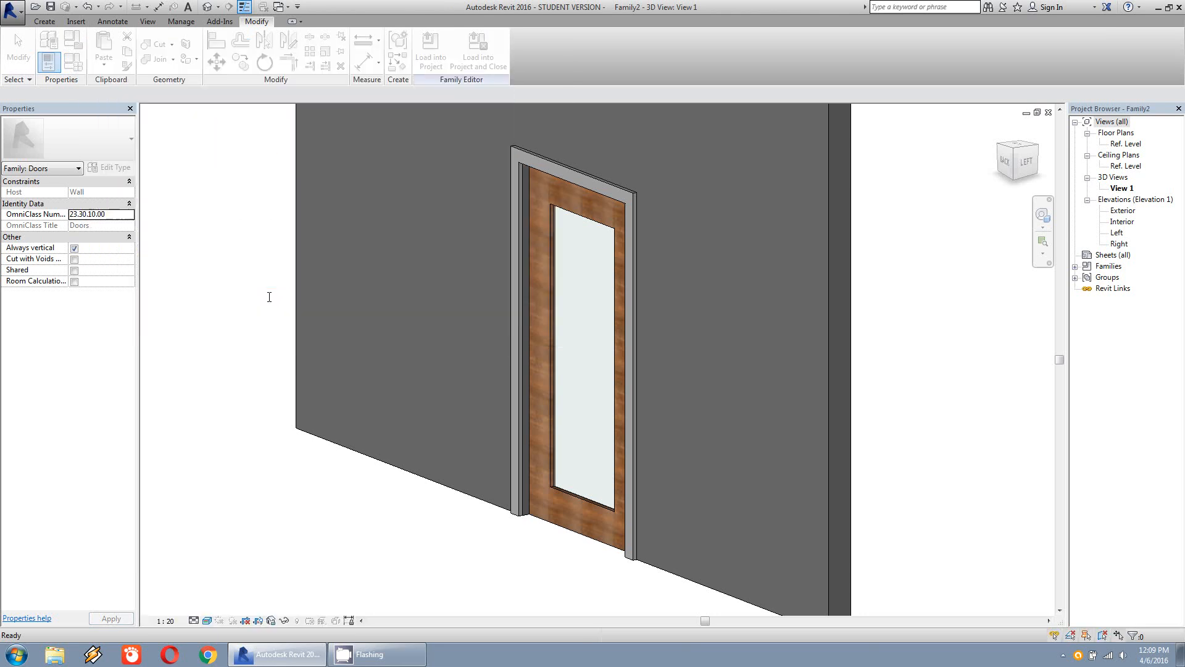
# - Load the pintu kaca family into the project and place one door about 3700 mm from the wall's nearer end
pyautogui.click(430, 53)
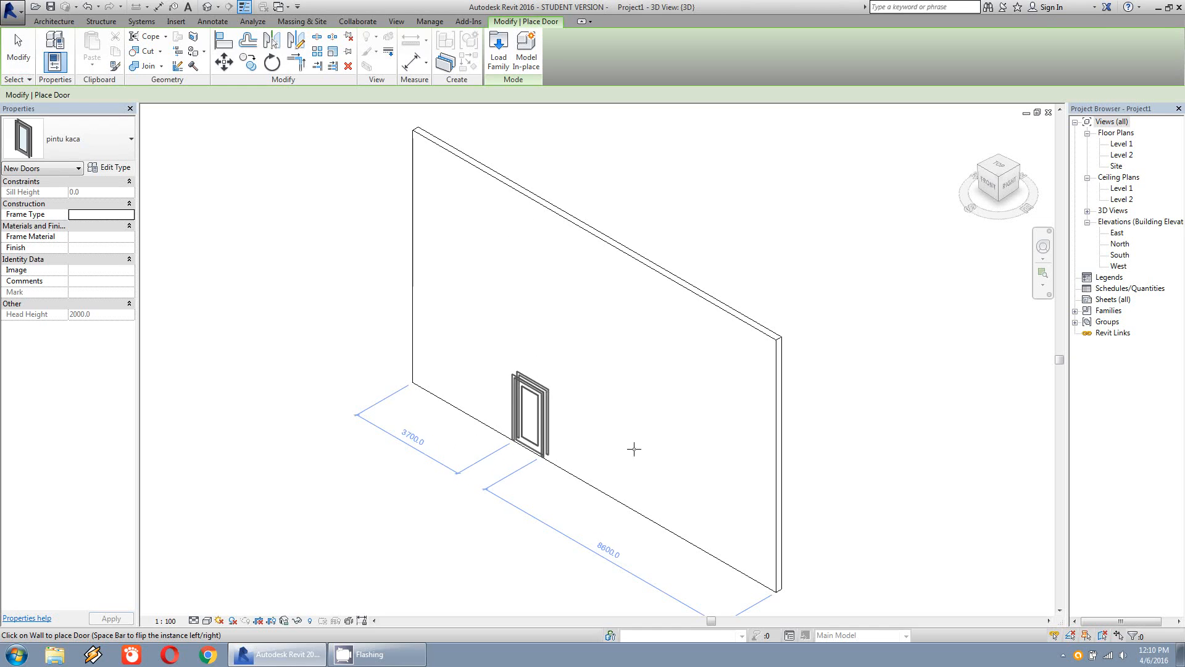
pyautogui.click(535, 432)
pyautogui.press('Escape')
pyautogui.press('Escape')
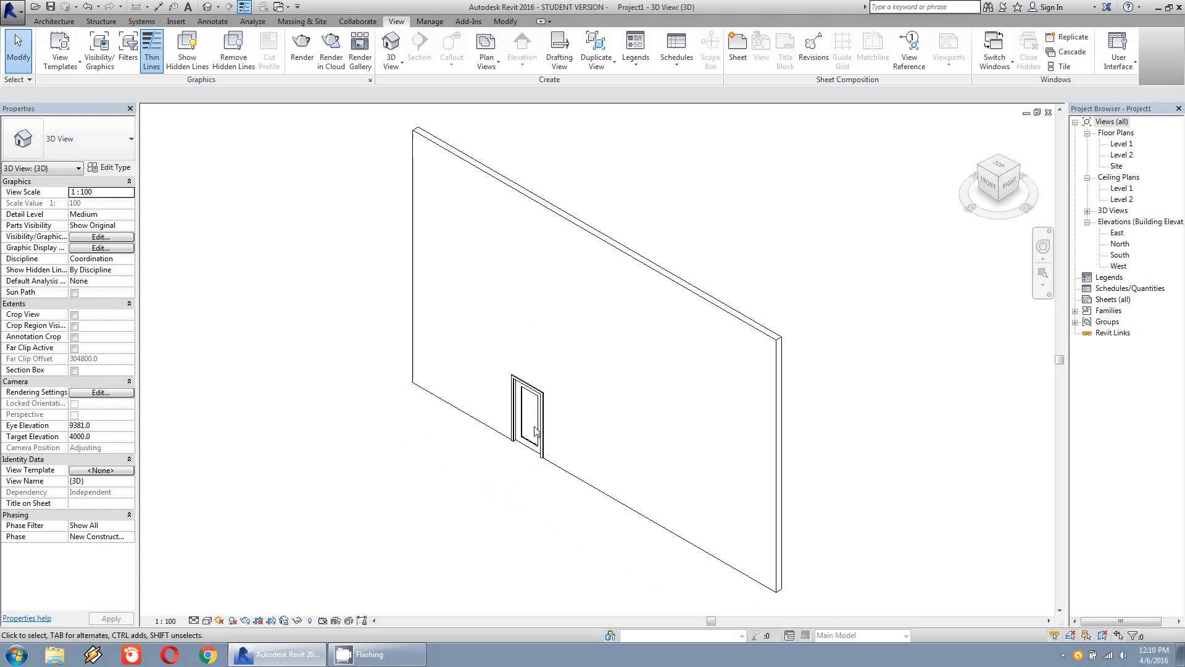
# - Preview the placed door from the front in Ray Trace and set the 3D view's visual style to Shaded
pyautogui.click(535, 431)
pyautogui.keyDown('shift'); pyautogui.moveTo(542, 415); pyautogui.dragTo(522, 346, button='middle'); pyautogui.keyUp('shift')
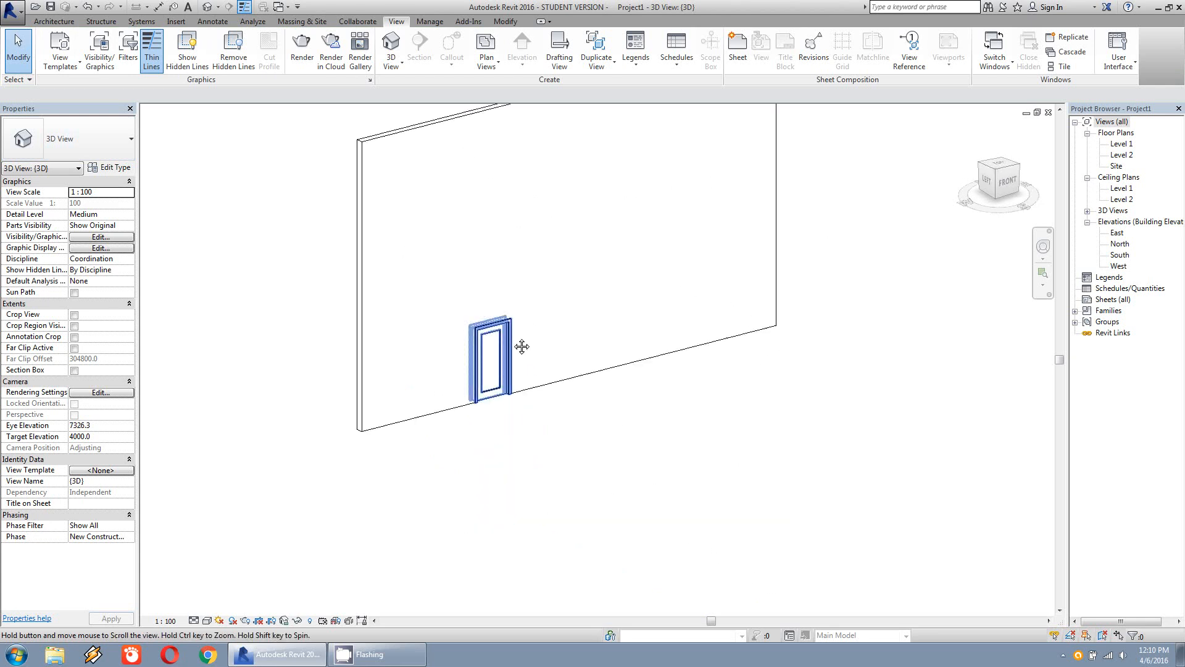
pyautogui.scroll(5, 450, 331)
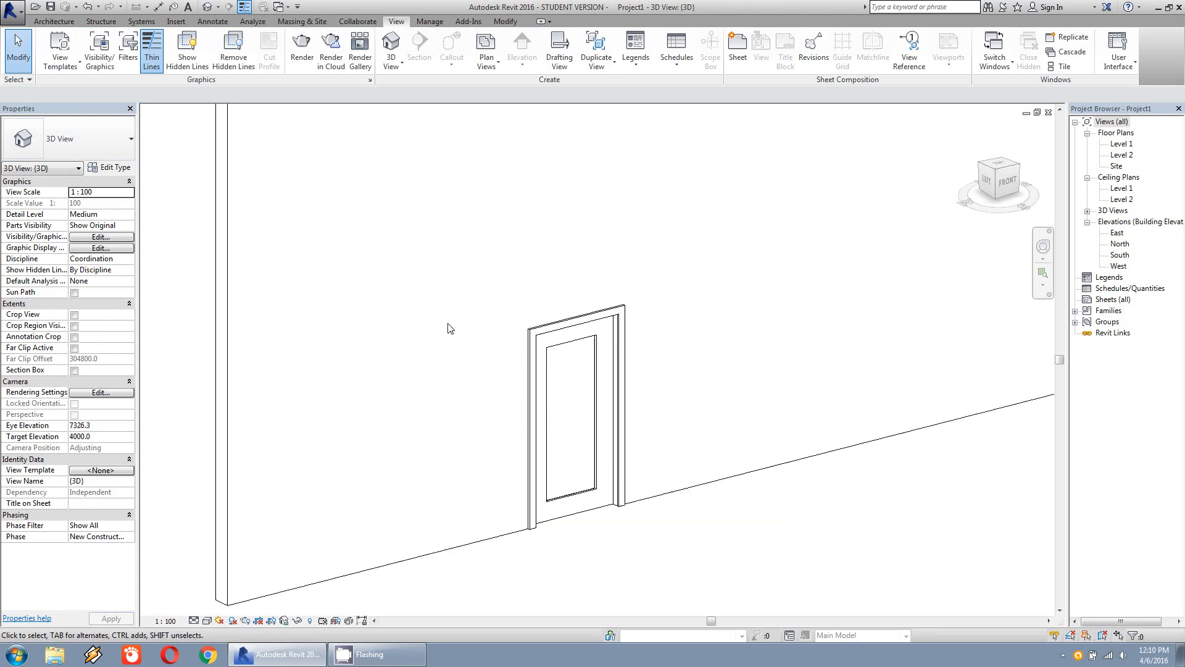
pyautogui.click(356, 497)
pyautogui.click(208, 621)
pyautogui.click(241, 609)
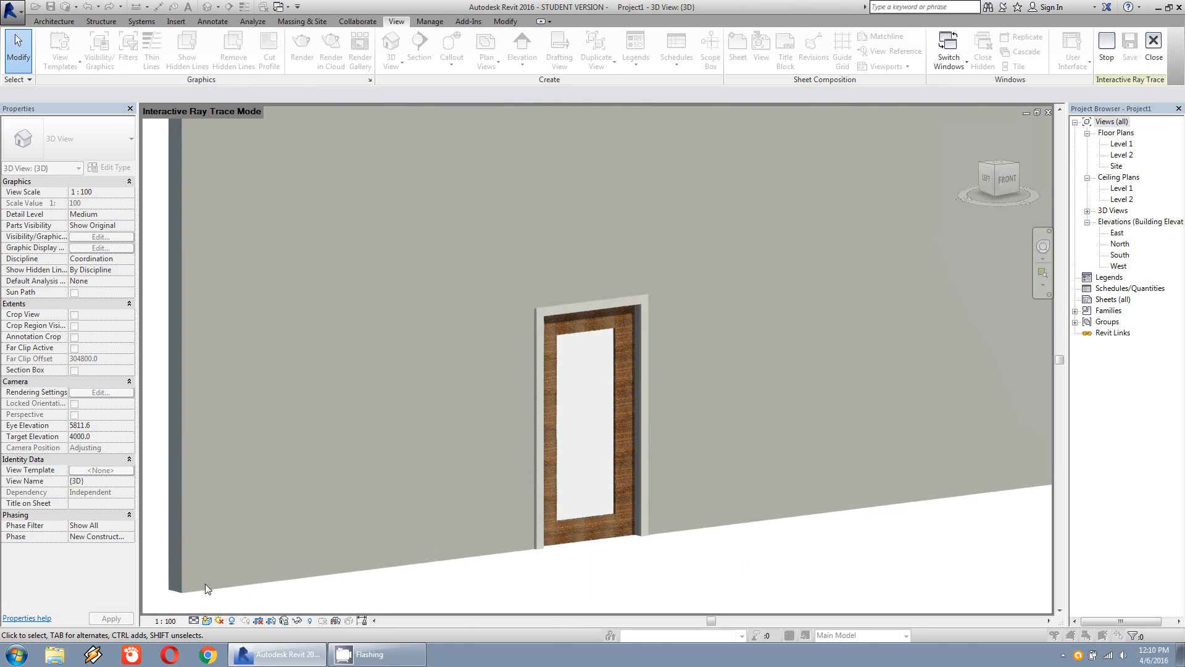
pyautogui.click(207, 621)
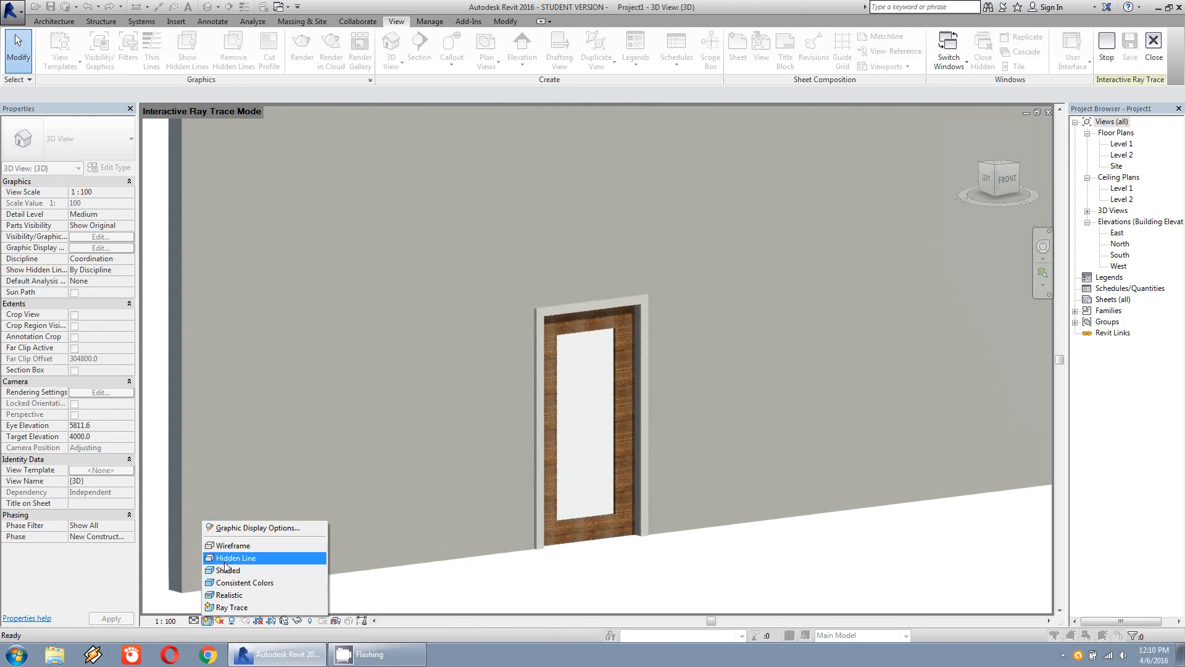
pyautogui.click(226, 570)
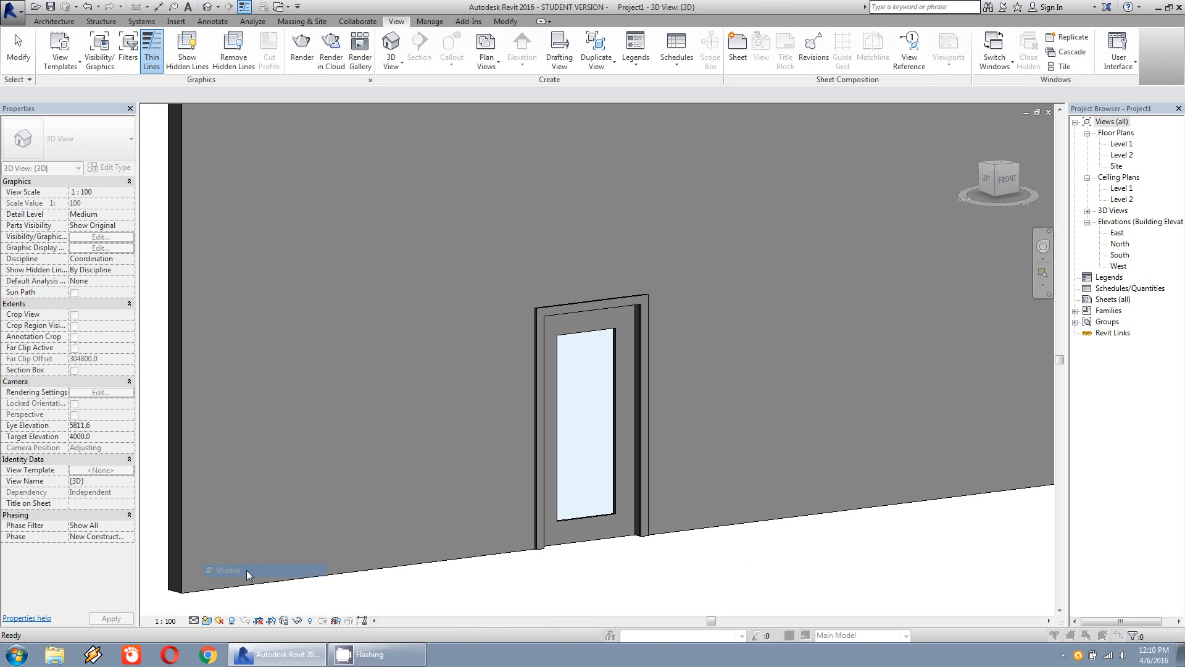
# - Return to the pintu kaca family and set its Height to 3000 and Width to 2000 in the family types
pyautogui.click(286, 8)
pyautogui.click(336, 23)
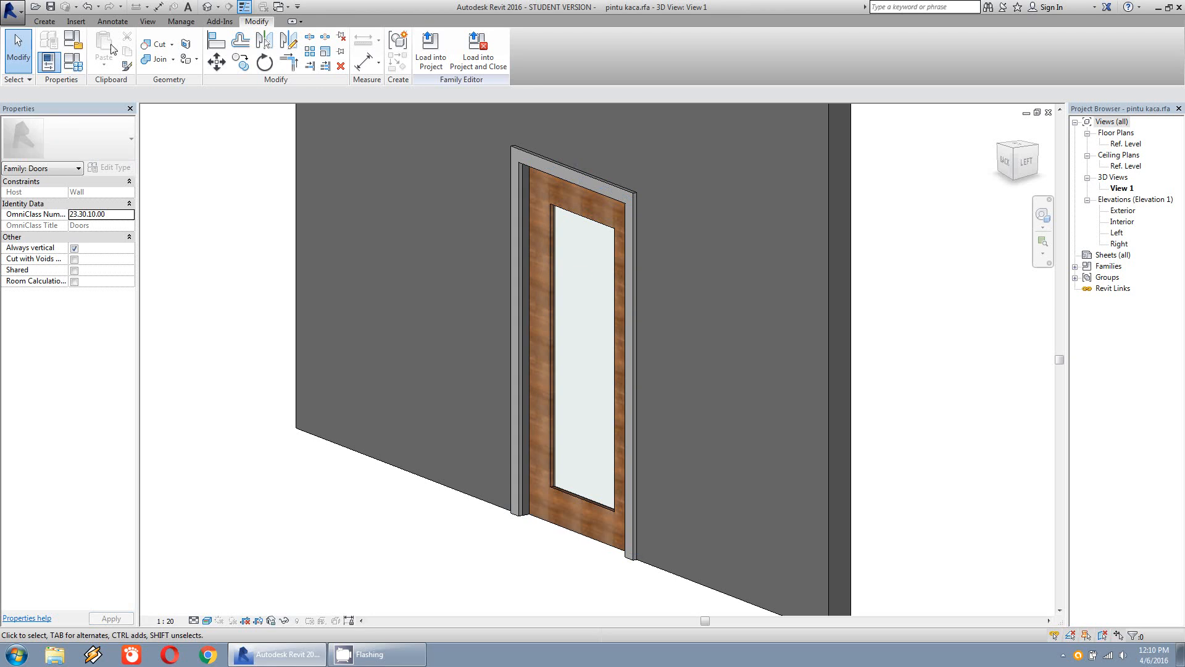
pyautogui.click(47, 23)
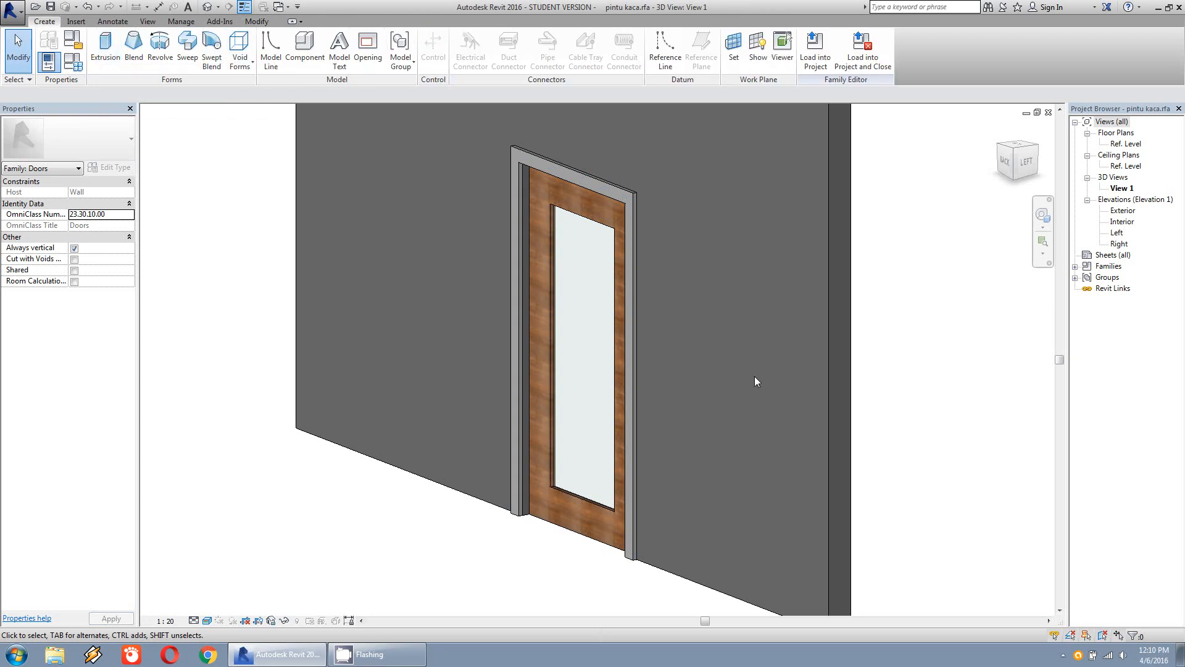
pyautogui.click(73, 61)
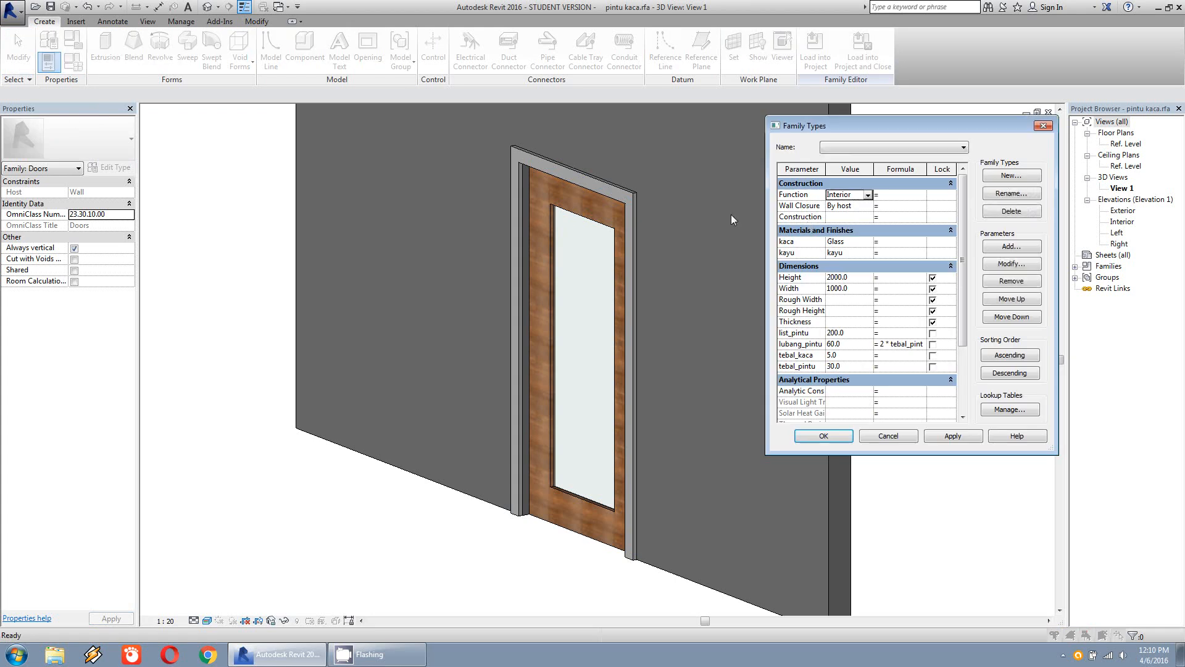
pyautogui.click(850, 278)
pyautogui.doubleClick(846, 278)
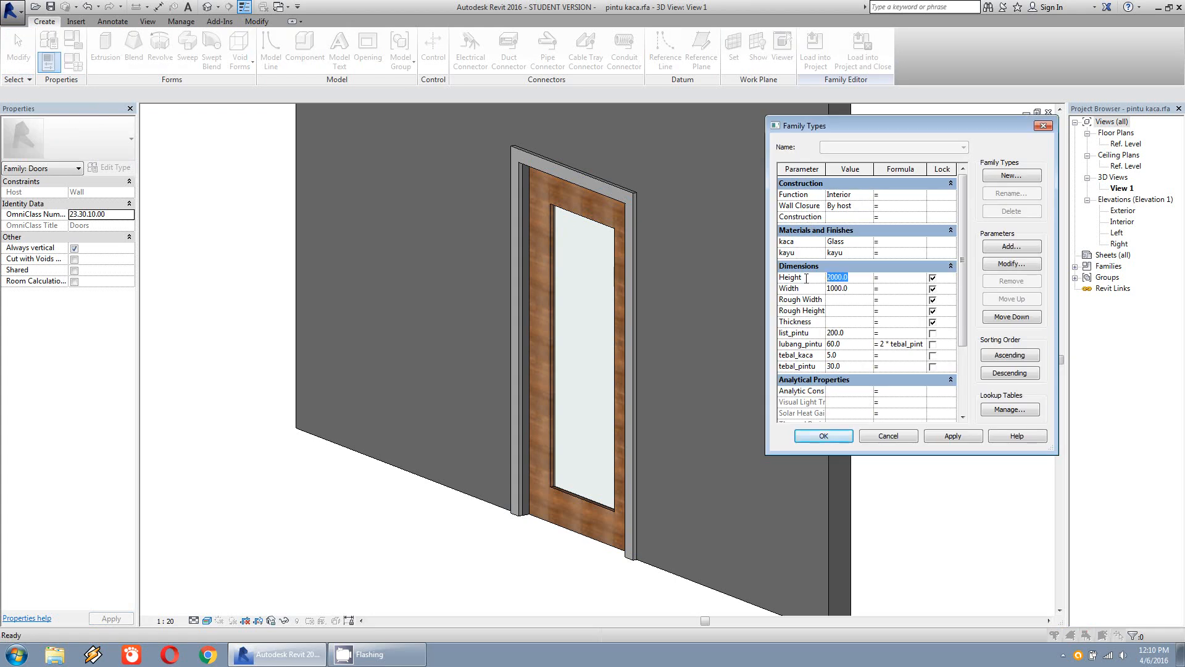
pyautogui.write('300')
pyautogui.click(844, 288)
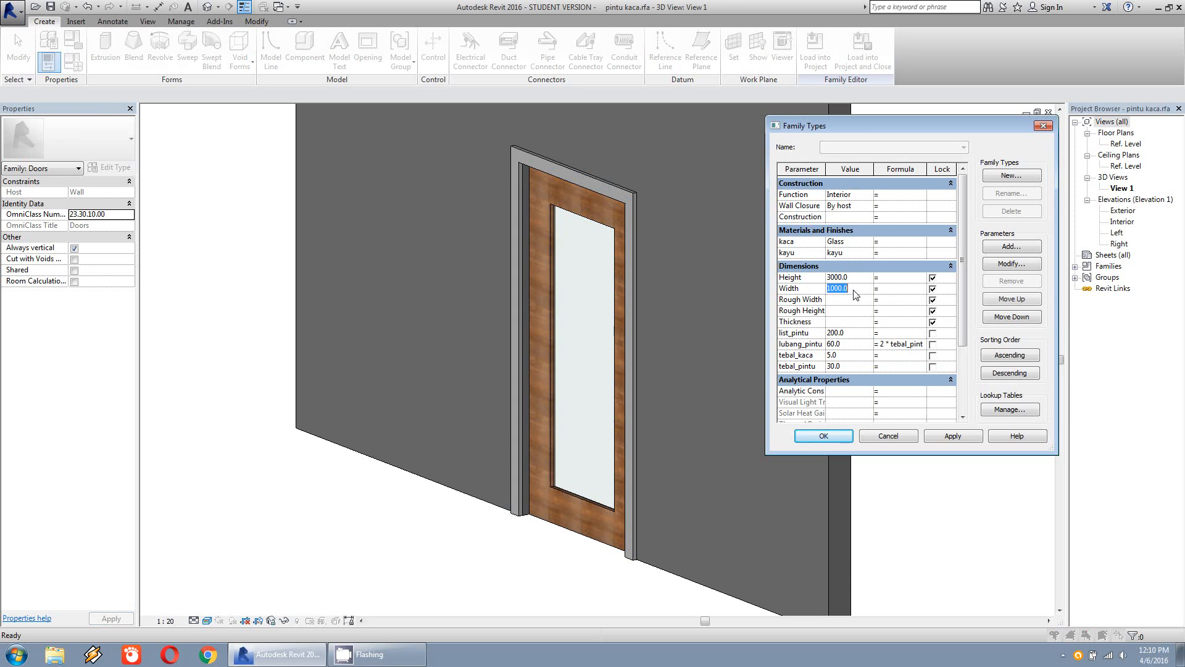
pyautogui.write('2')
pyautogui.click(824, 436)
# - Set the family's list_pintu parameter to 300 to widen the wooden border around the glass
pyautogui.scroll(-3, 640, 334)
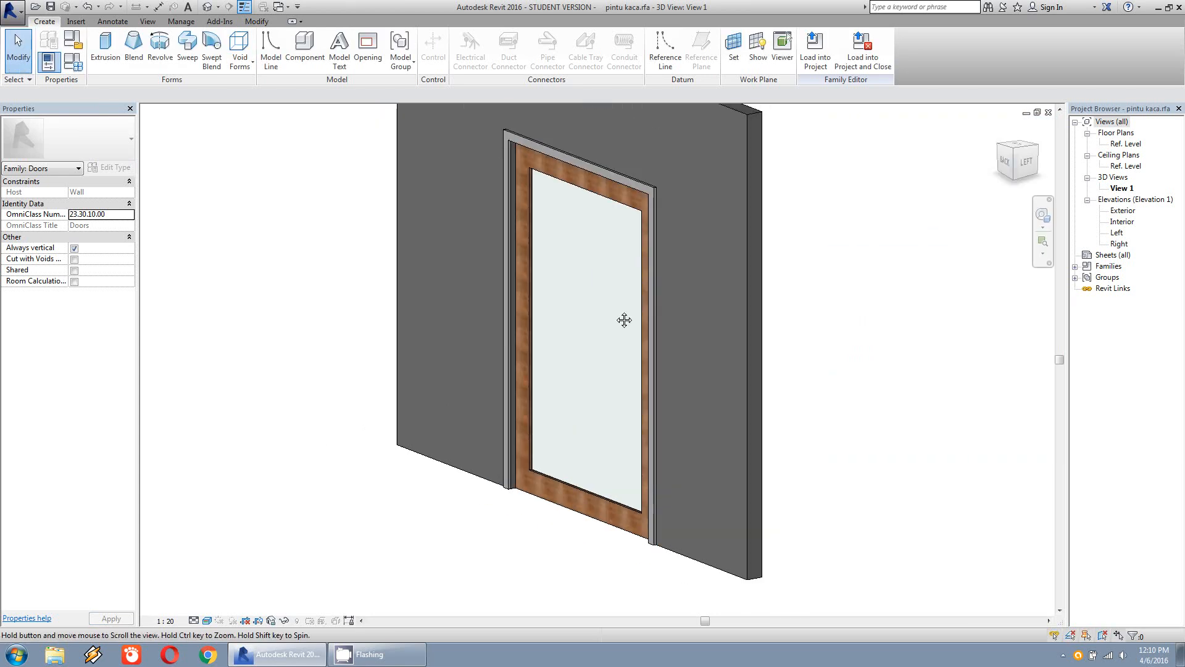
pyautogui.keyDown('shift'); pyautogui.moveTo(578, 458); pyautogui.dragTo(748, 456, button='middle'); pyautogui.keyUp('shift')
pyautogui.click(72, 62)
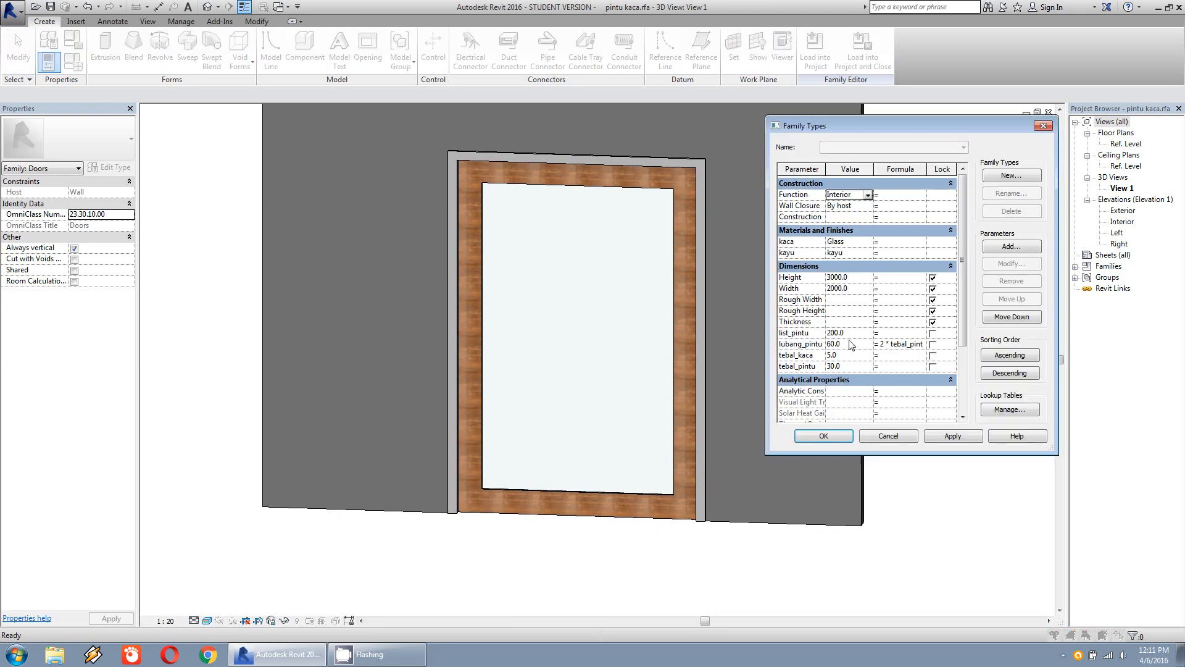
pyautogui.click(858, 334)
pyautogui.write('300')
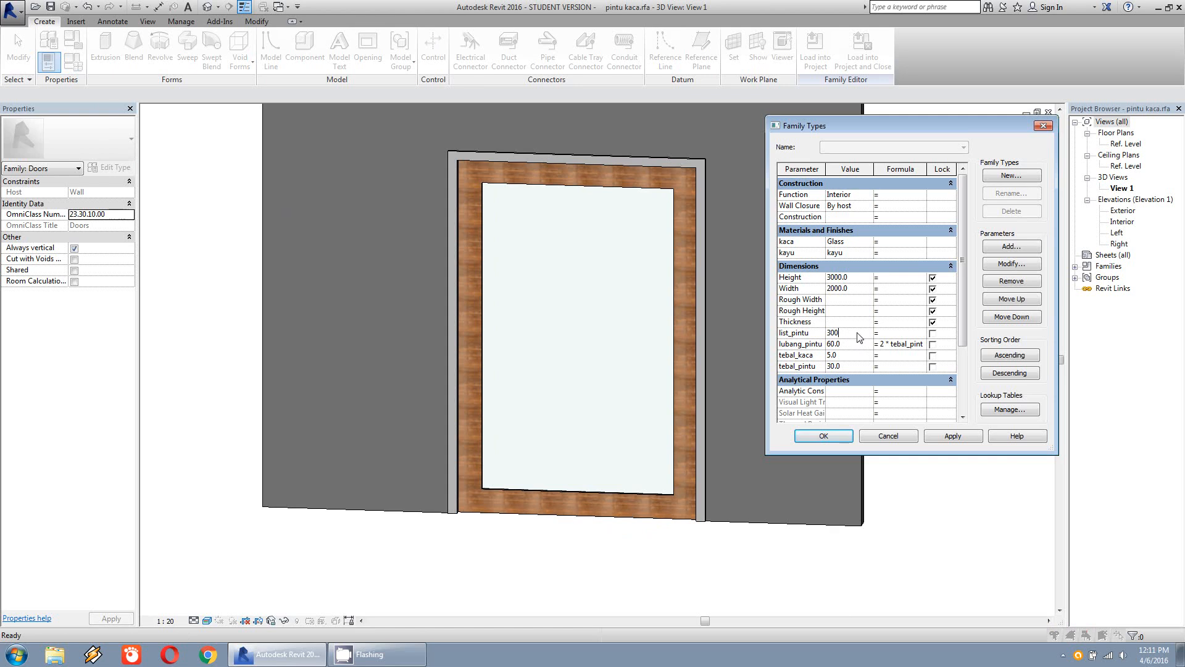
pyautogui.click(824, 435)
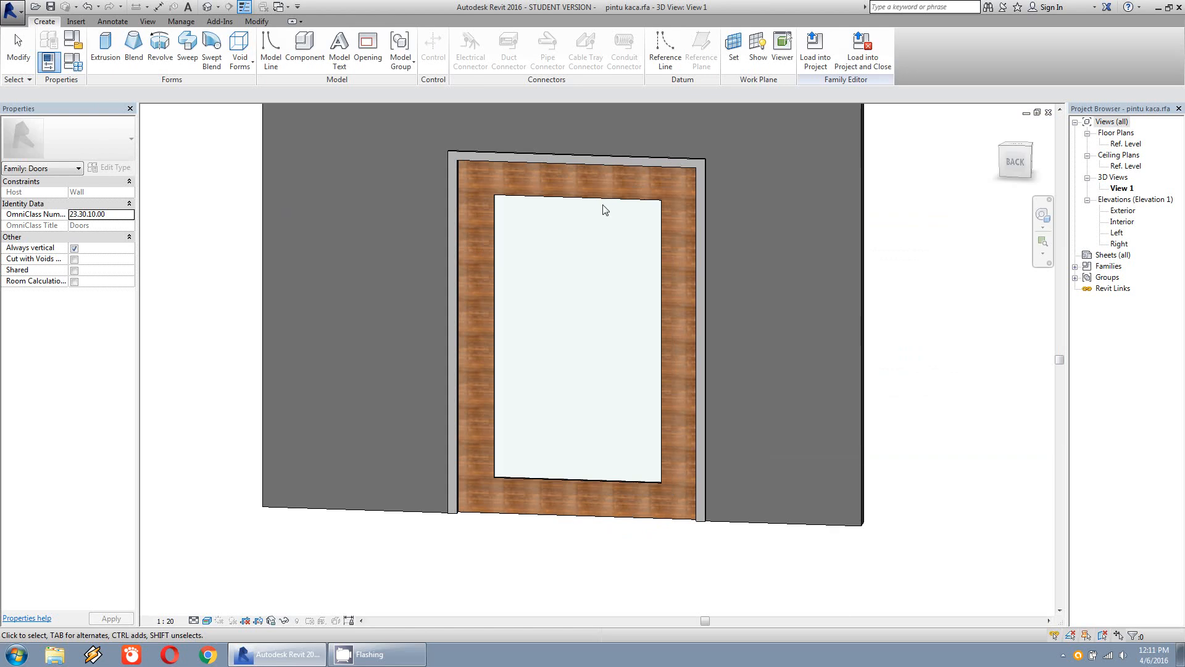